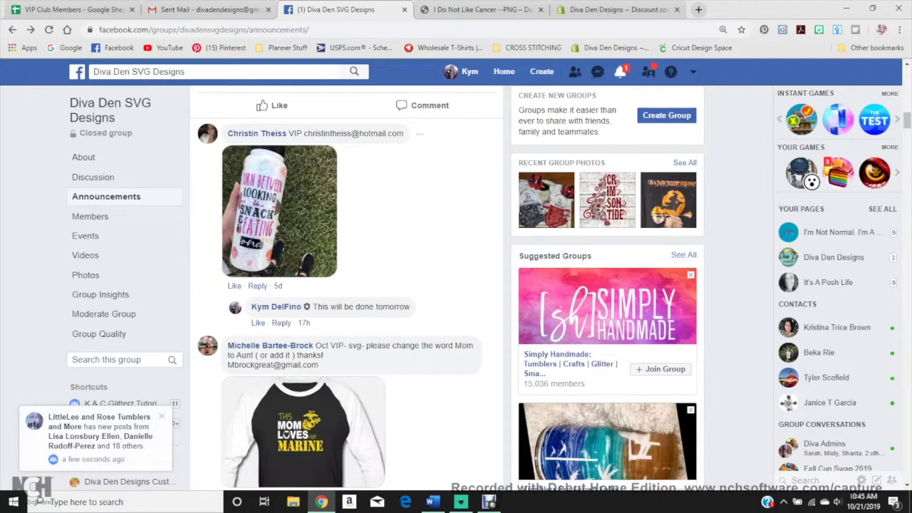
Step: Open the "Torn between looking like a snack" bottle photo from the group post's first comment and save the image
scroll(310, 272, "up", 4)
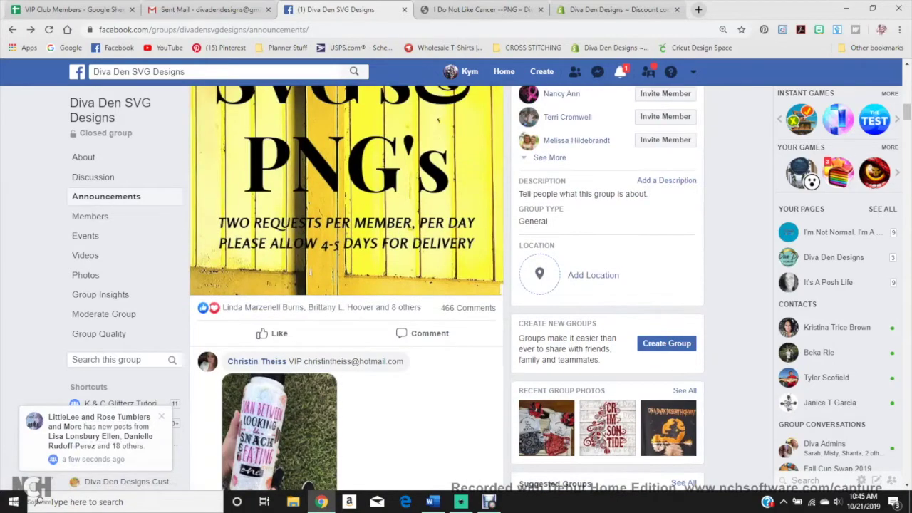
scroll(347, 285, "down", 3)
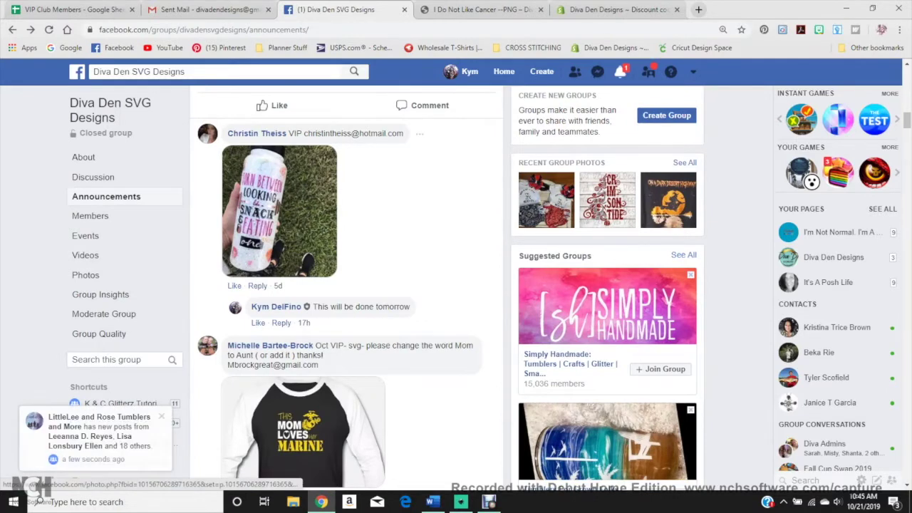
left_click(329, 271)
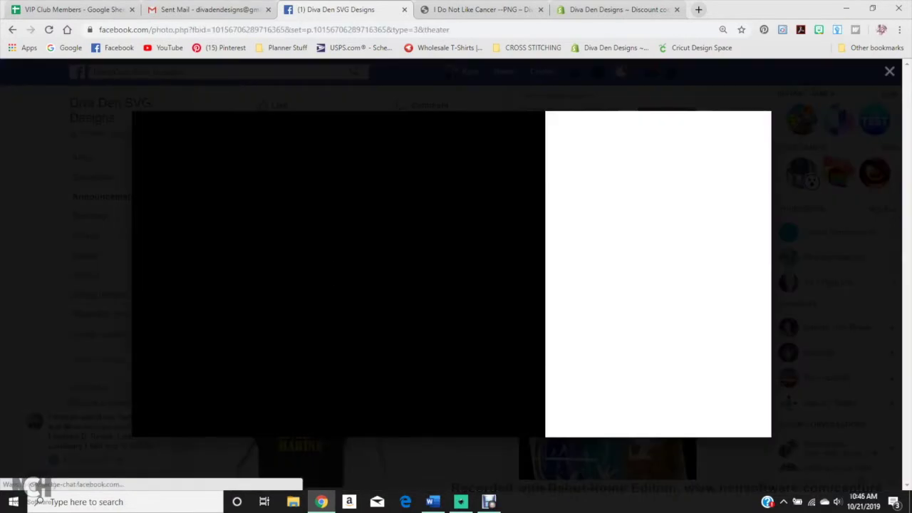
right_click(351, 273)
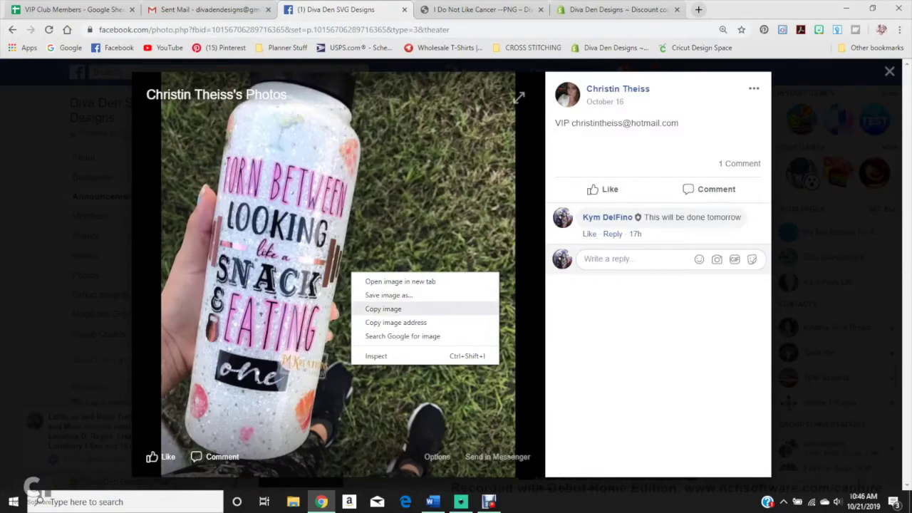
left_click(385, 308)
Step: Switch to Inkscape, import the saved bottle photo beside the page, and enlarge it to about 275 × 346 mm
key("alt+Tab")
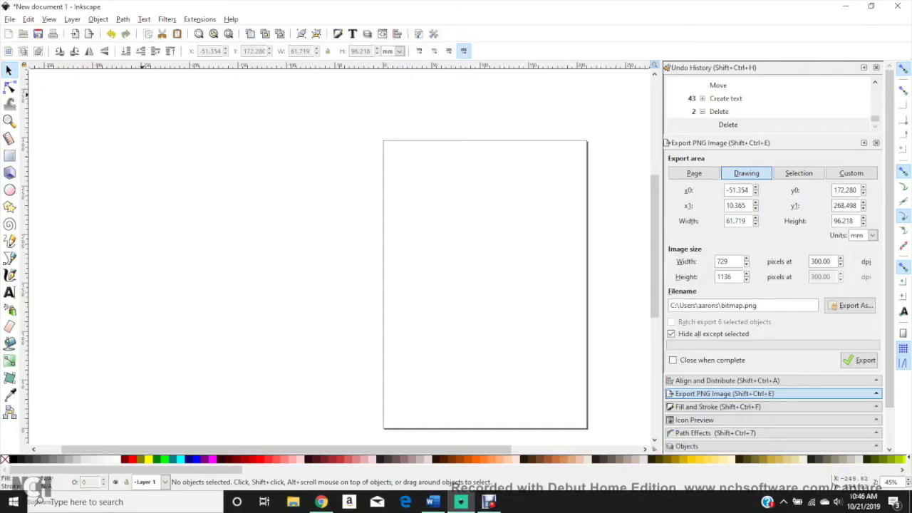
left_click(9, 19)
left_click(29, 131)
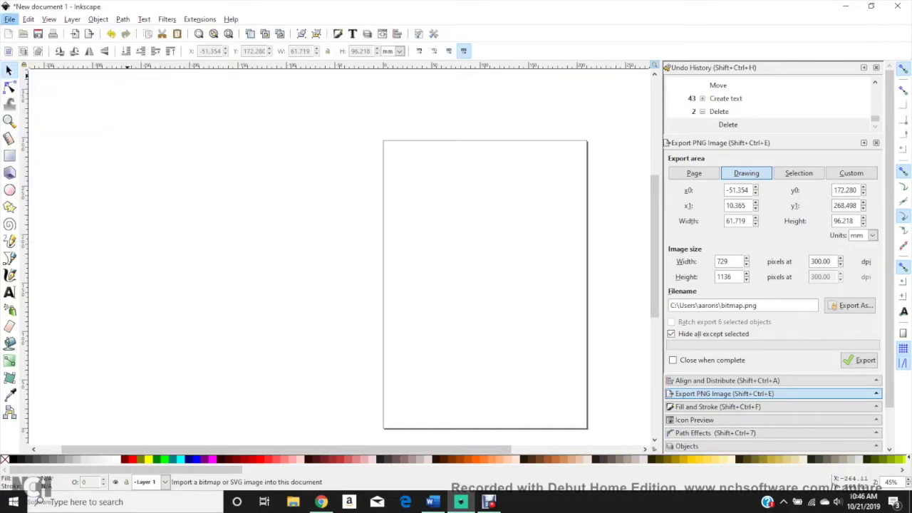
left_click_drag(592, 314, 180, 173)
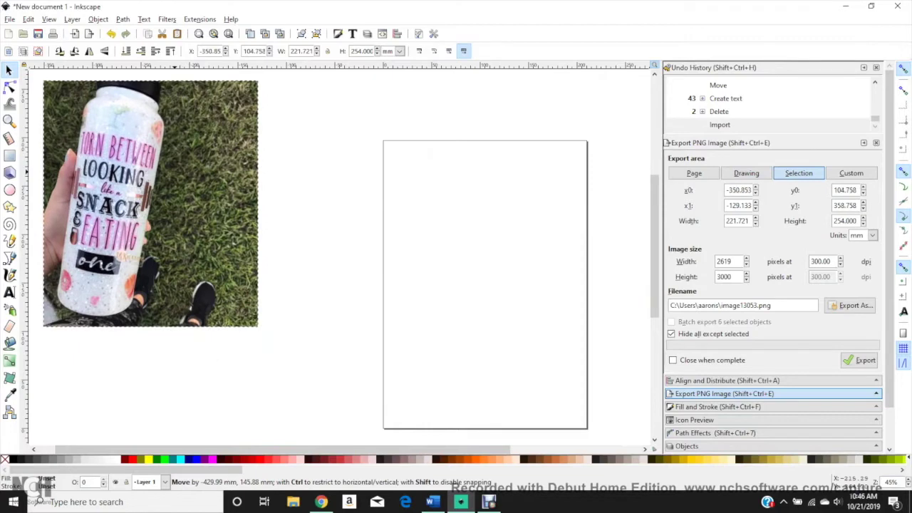
left_click_drag(260, 328, 310, 416)
Step: Add the text lines "TORN BETWEEN" and "LOOKING" near the top of the page
left_click(458, 213)
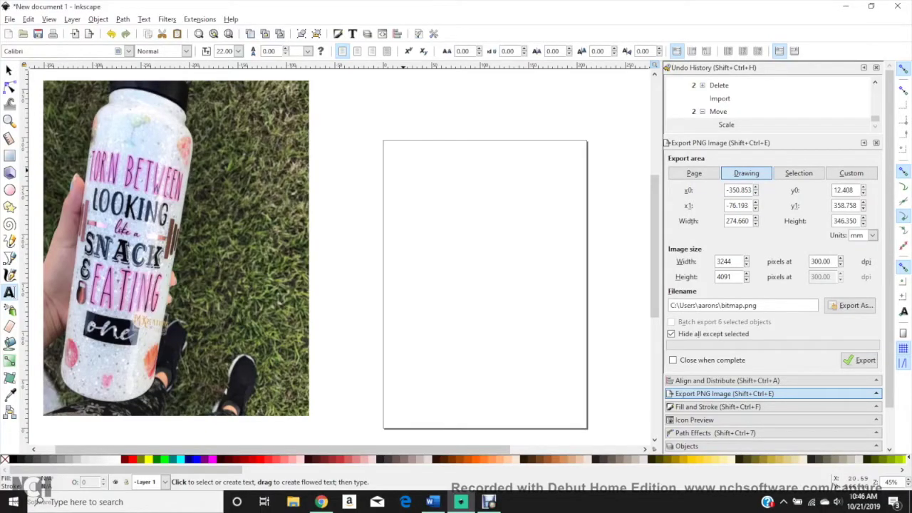
left_click(403, 169)
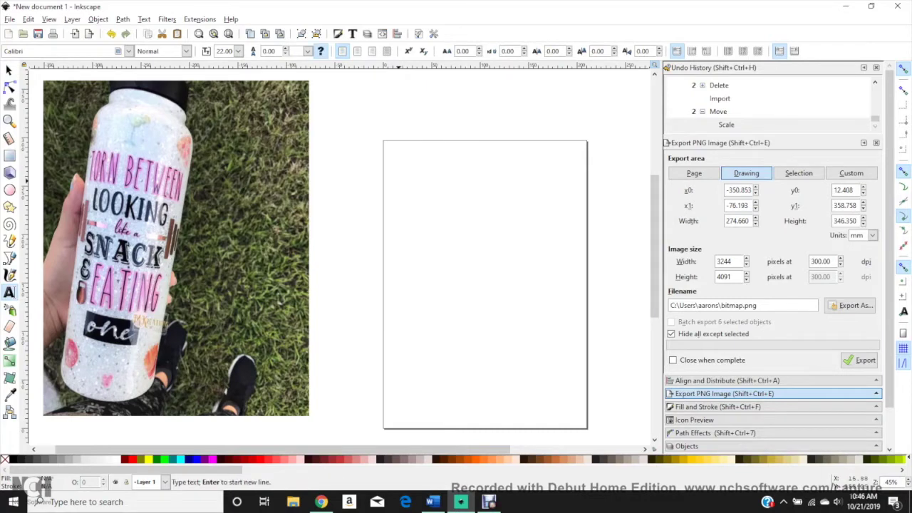
type("TORN N")
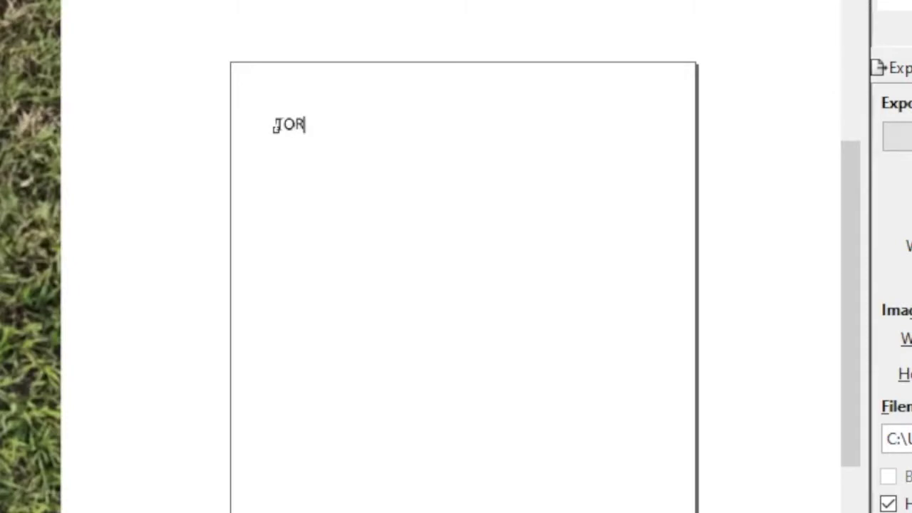
key("BackSpace")
type("B")
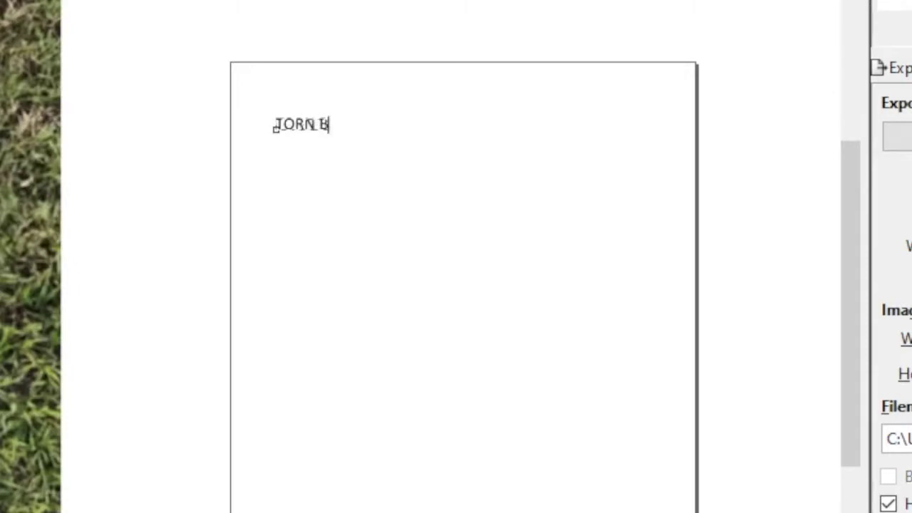
type("ETWEEN")
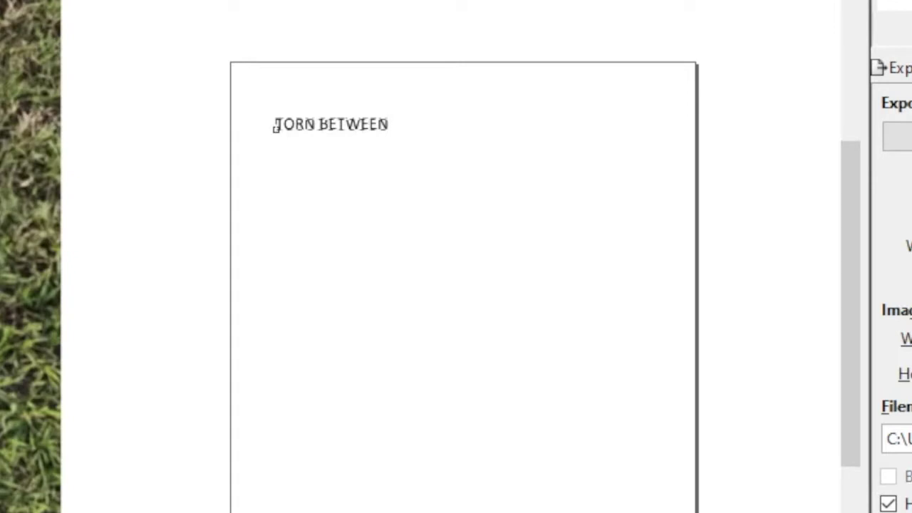
key("Return")
type("LOOKING")
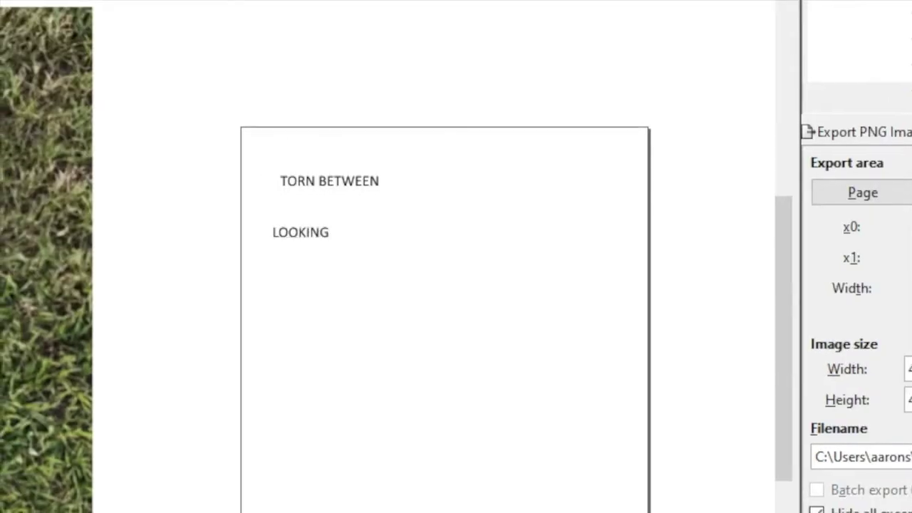
Step: Add separate text objects "like a", "SNACK", "&", "EATING" and "one" below the first two lines
left_click(314, 275)
type("like a")
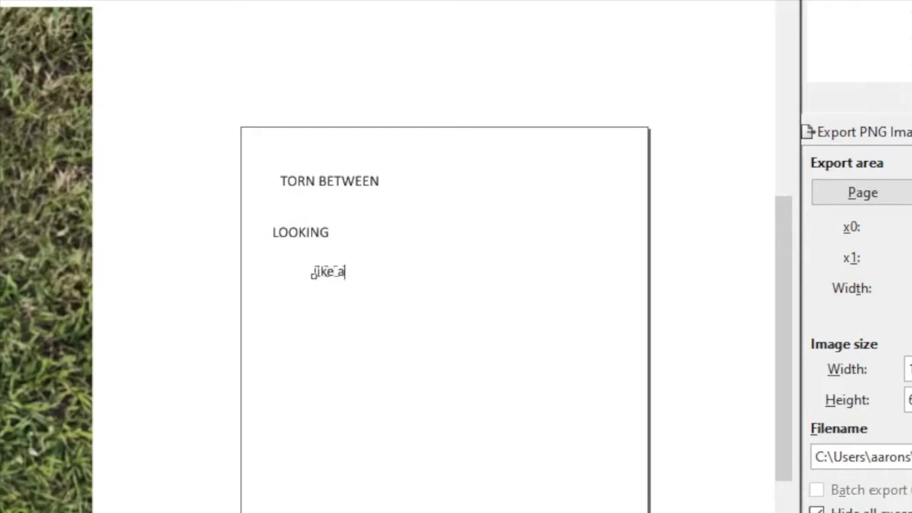
left_click(267, 330)
type("SNACK")
left_click(266, 383)
type("&")
left_click(299, 377)
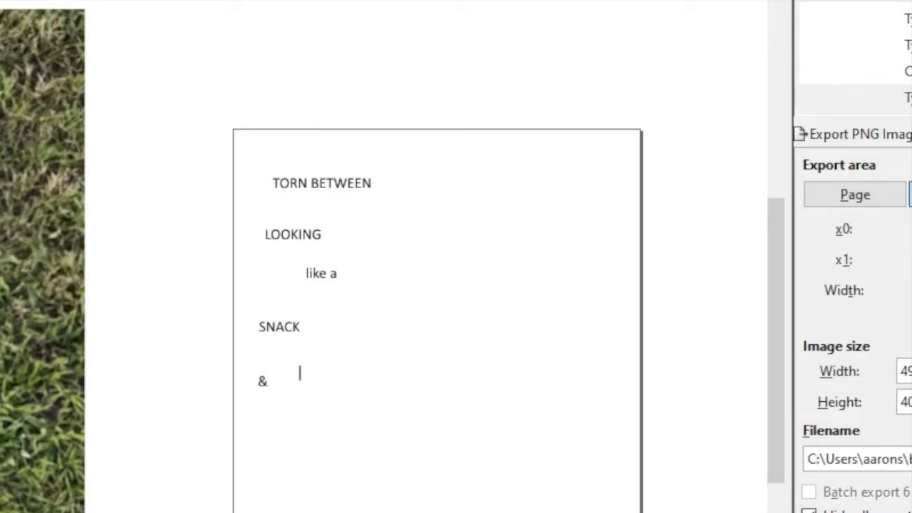
type("EATING")
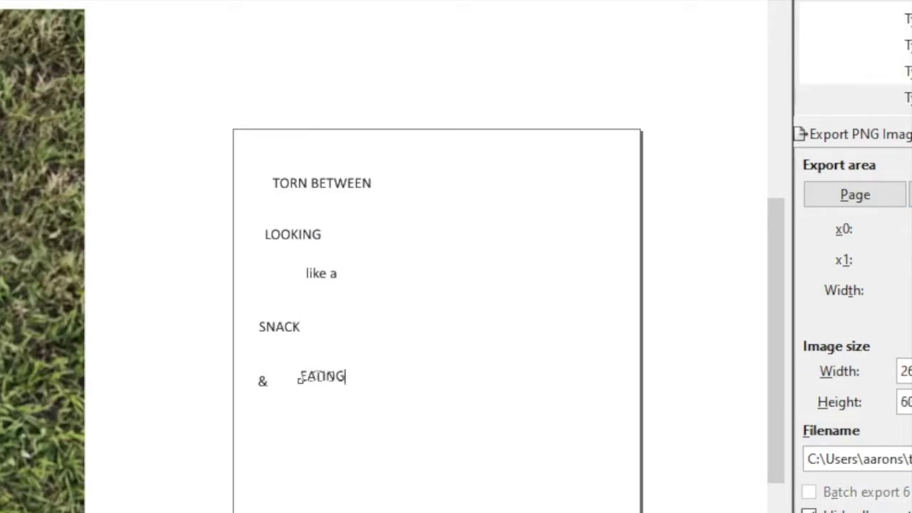
Step: Shift all seven text objects up beside the photo and scale them together to about 153 × 321 mm
left_click_drag(344, 124, 498, 377)
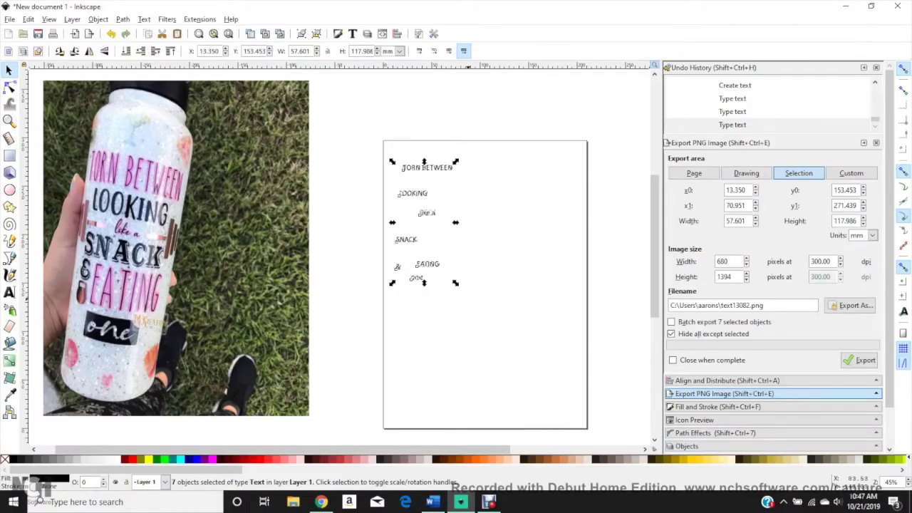
left_click_drag(455, 283, 520, 411)
left_click_drag(475, 170, 448, 115)
left_click_drag(435, 211, 425, 208)
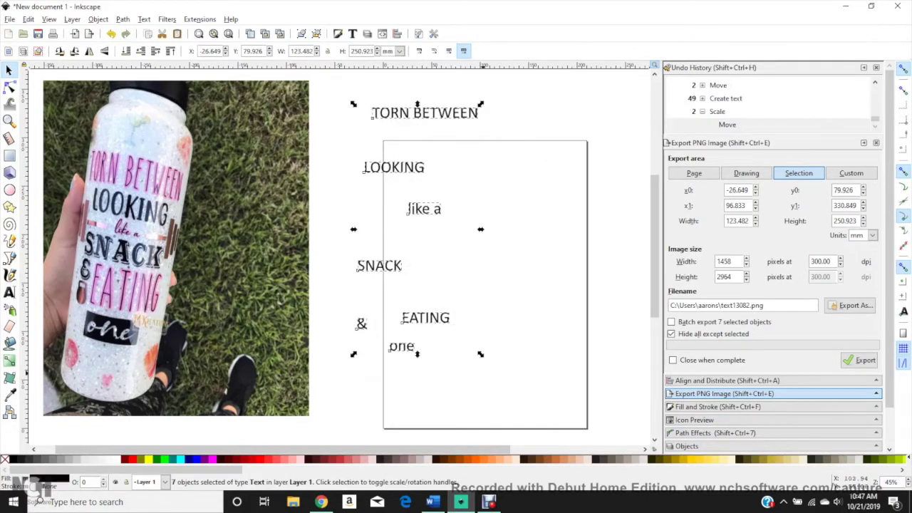
left_click_drag(480, 354, 510, 423)
left_click(541, 216)
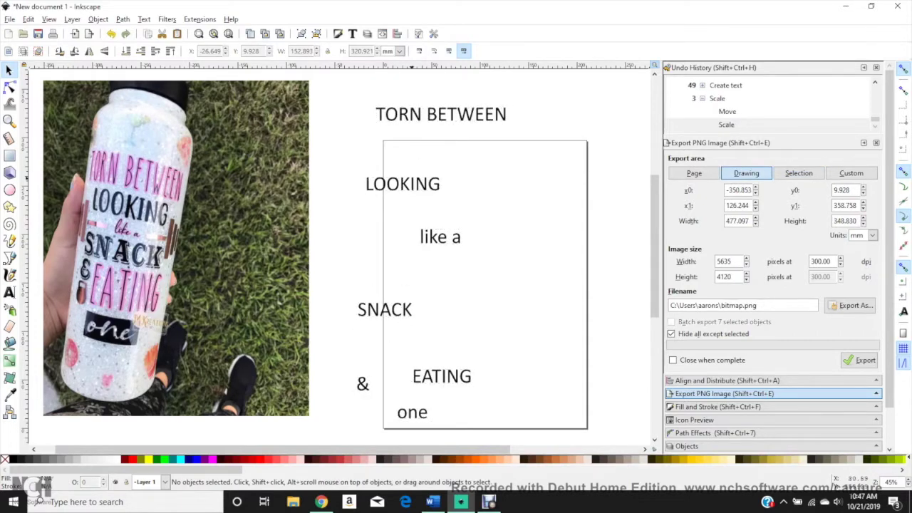
Step: Stack the other words closely beneath TORN BETWEEN, with & beside EATING, and enlarge the whole stack to about 197 × 240 mm
left_click(366, 183)
left_click_drag(366, 183, 404, 140)
left_click_drag(421, 239, 420, 166)
left_click_drag(358, 312, 410, 191)
left_click_drag(356, 388, 397, 205)
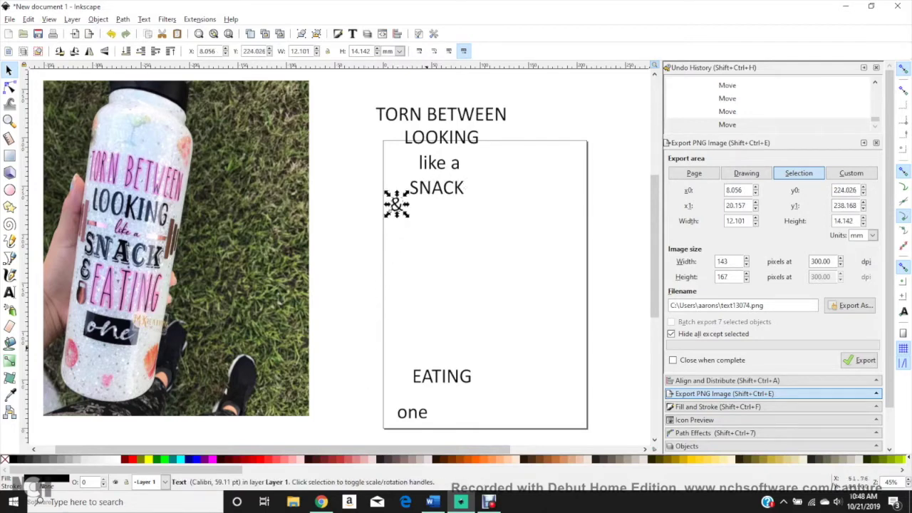
left_click_drag(447, 380, 442, 209)
left_click(412, 413)
left_click_drag(412, 413, 435, 225)
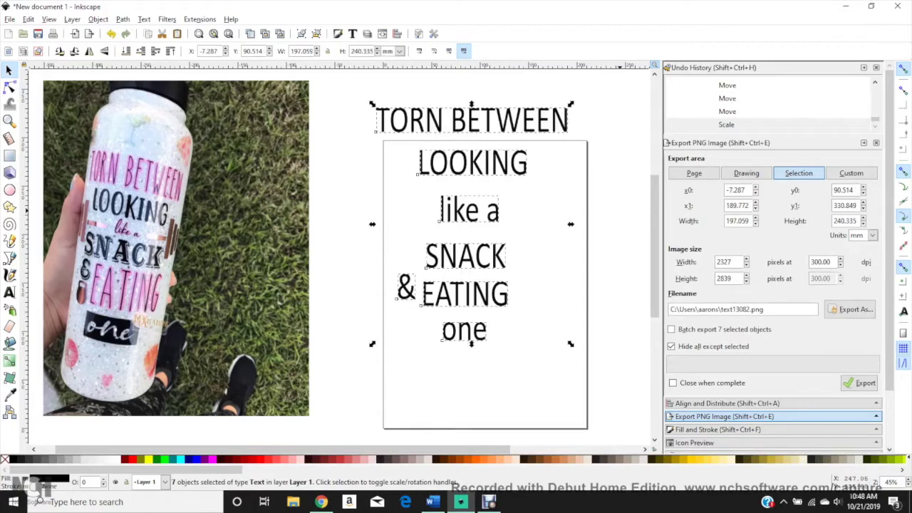
left_click(610, 314)
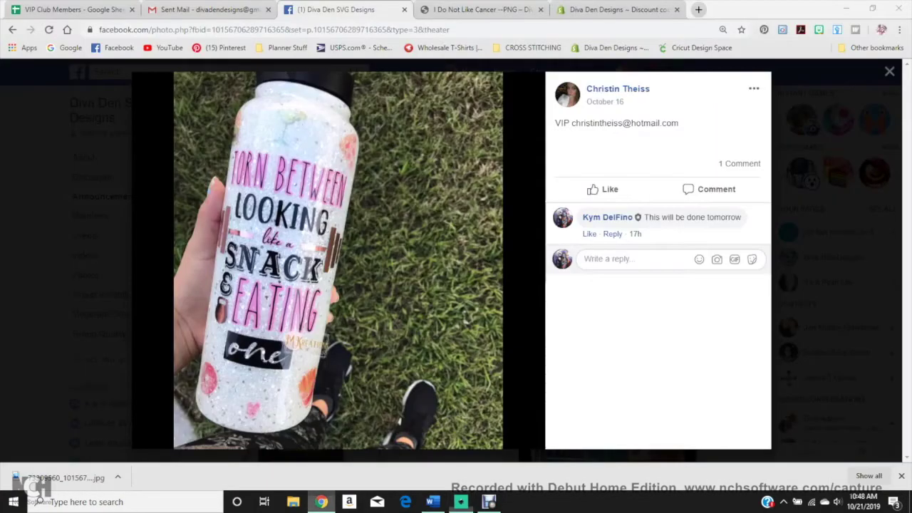
Step: Switch to Chrome and open the wordmark.it font preview site in a new tab
left_click(321, 502)
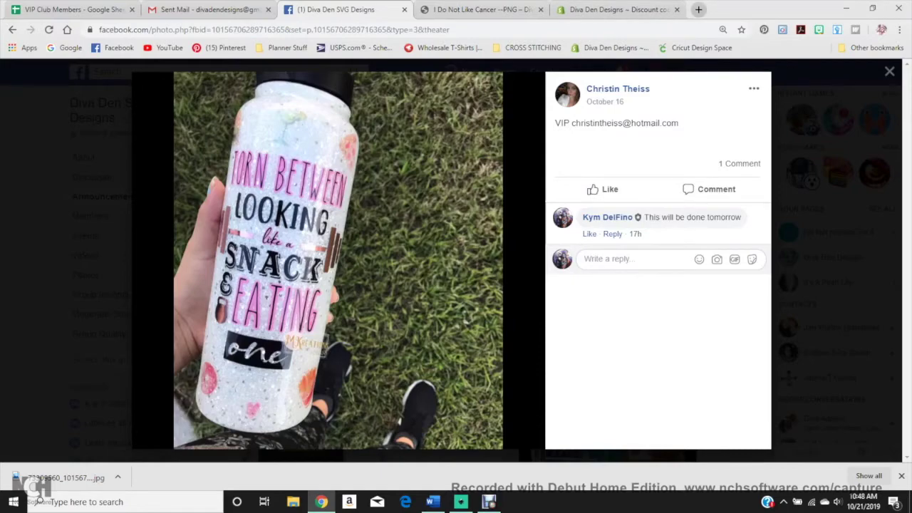
left_click(698, 9)
type("word")
key("Return")
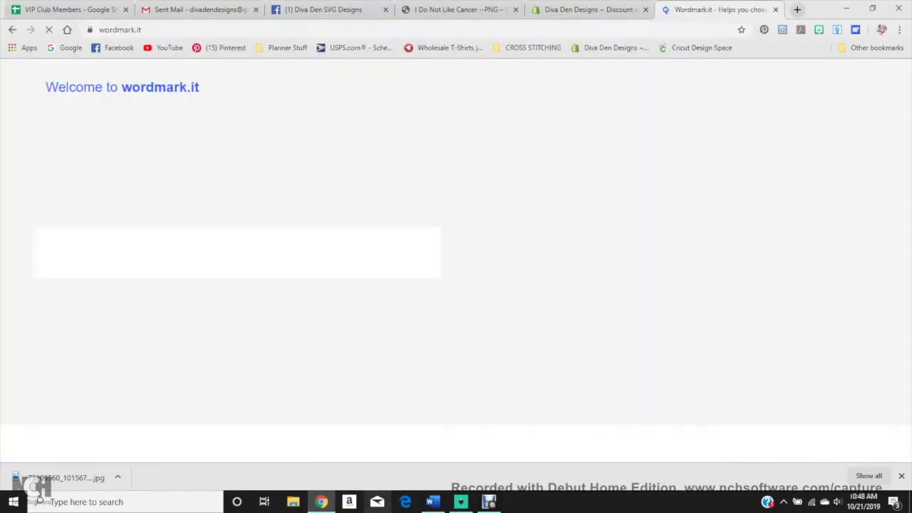
Step: Return to Inkscape and open the text and font settings for the TORN BETWEEN line
left_click(461, 501)
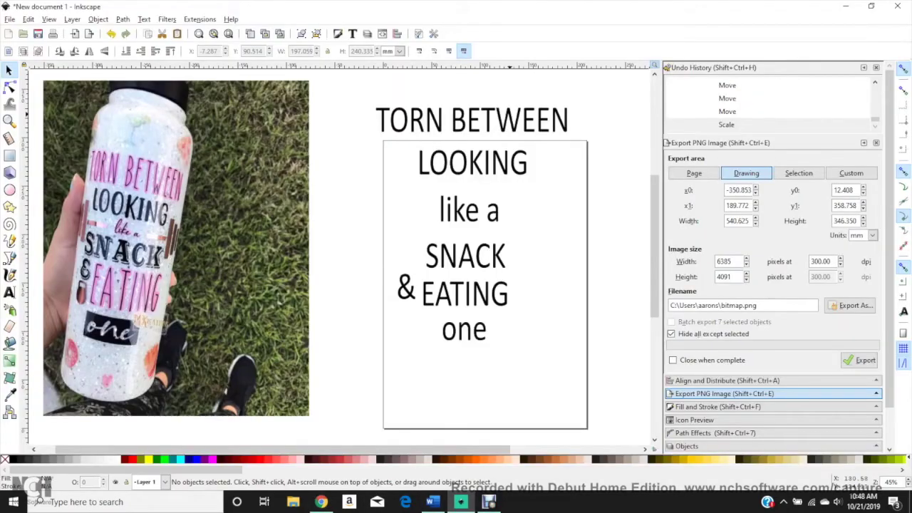
left_click(563, 121)
left_click_drag(889, 213, 889, 269)
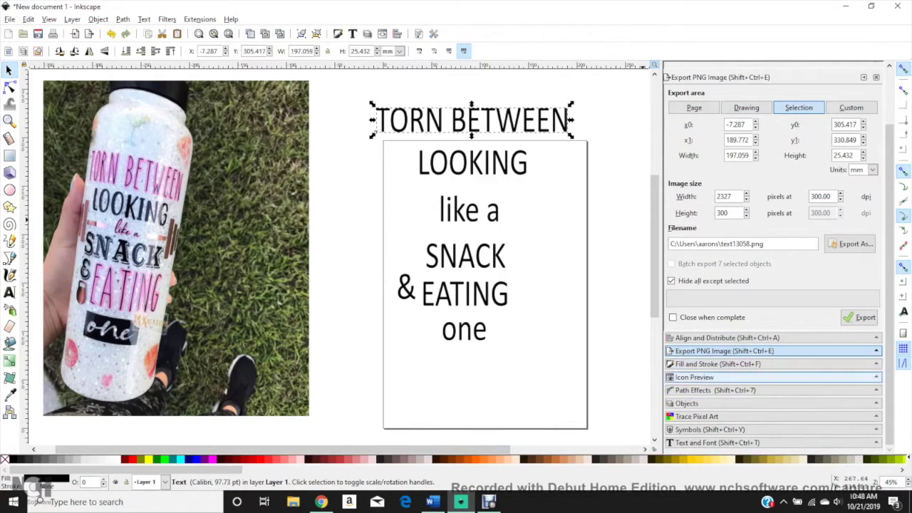
left_click(773, 442)
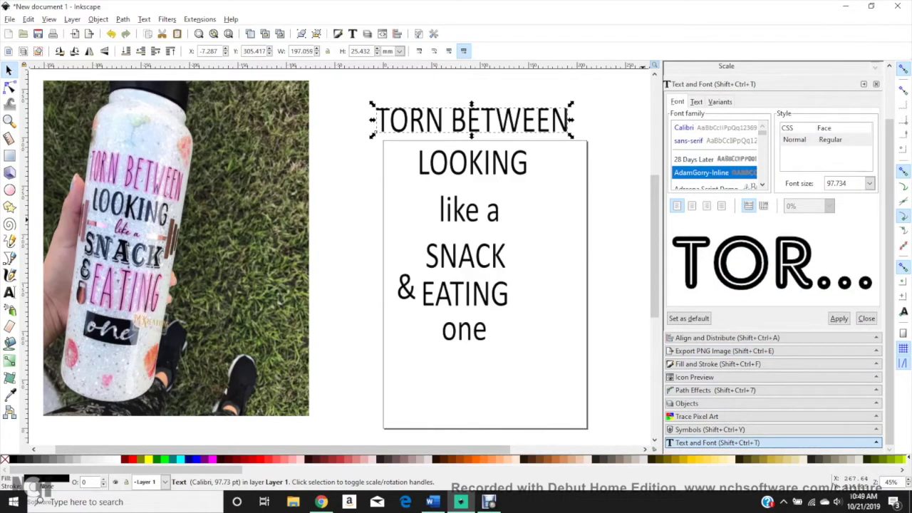
Step: Try the MySkinnyType font on the TORN BETWEEN line
type("M")
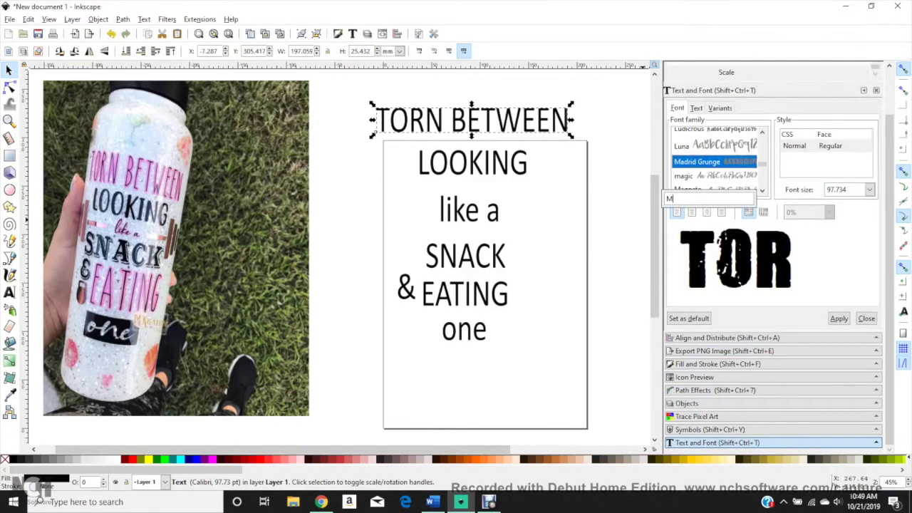
type("YS")
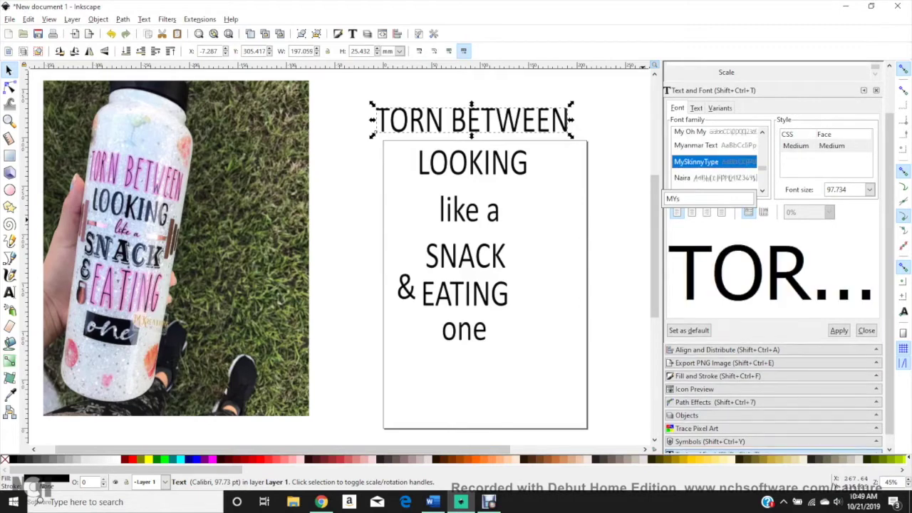
key("Return")
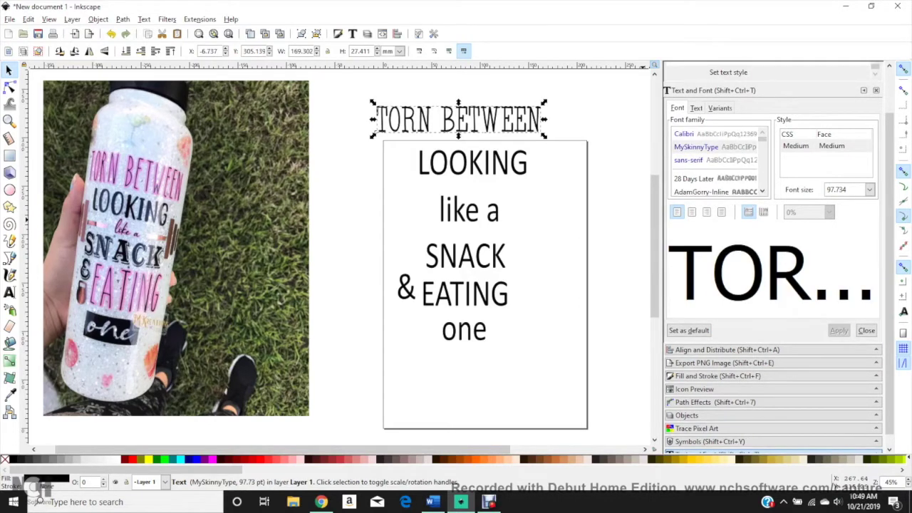
key("ctrl+z")
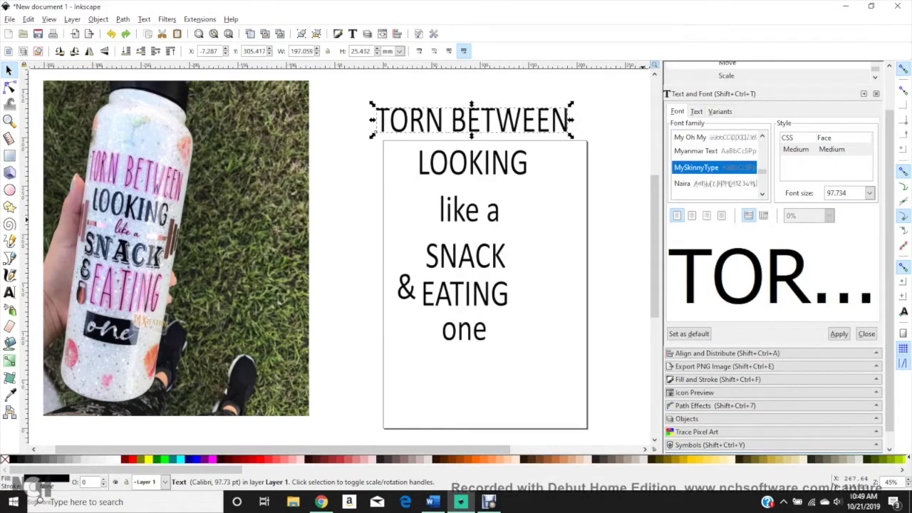
Step: Apply The Skinny font to TORN BETWEEN and enlarge the line to about 185 × 41 mm
type("THE")
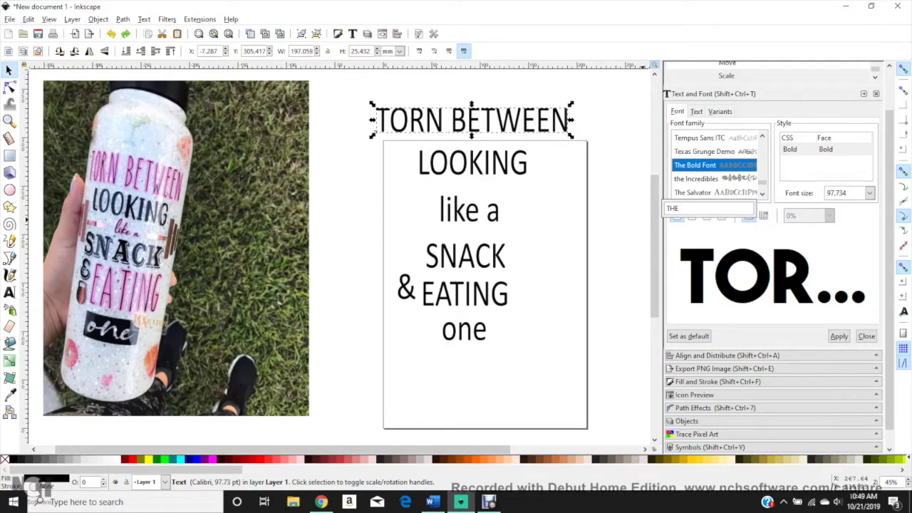
type(" S")
left_click(694, 192)
left_click(839, 333)
left_click_drag(508, 121, 559, 120)
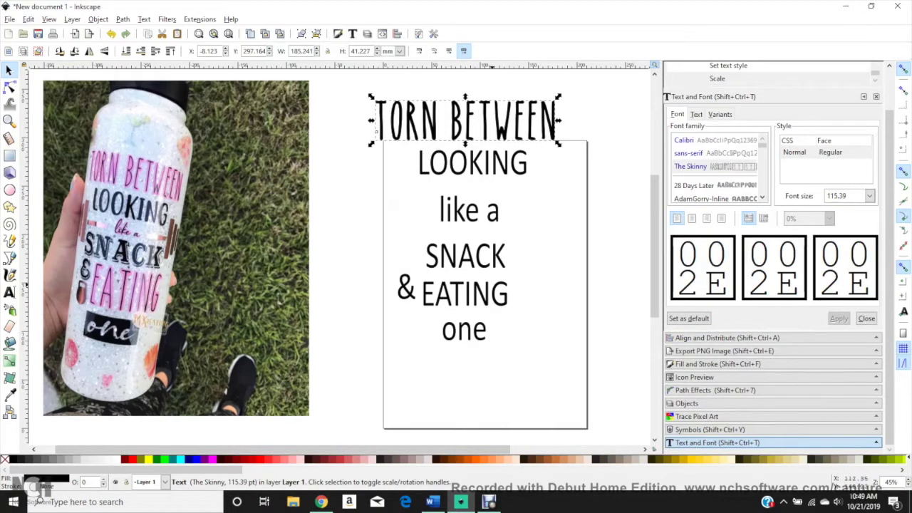
Step: Apply The Skinny font to EATING and shift the word away from the & so it sits centred under SNACK
left_click(492, 287)
left_click(690, 167)
left_click(839, 337)
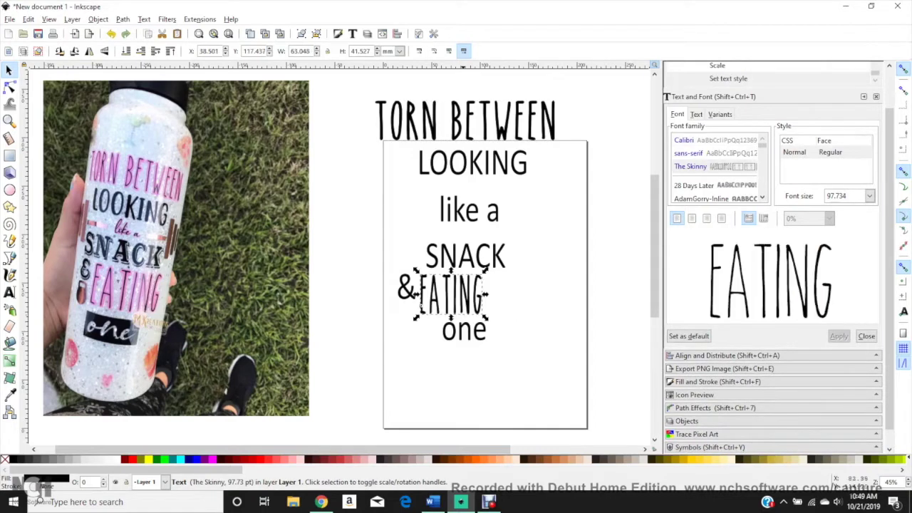
left_click_drag(458, 301, 474, 299)
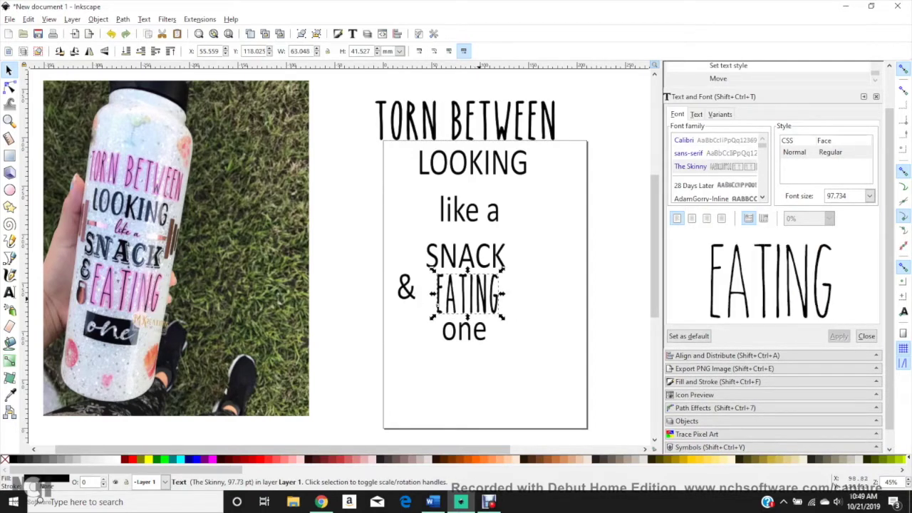
Step: Select the SNACK text and switch to wordmark.it in Chrome to preview the word SNACK in the computer's fonts
left_click(427, 262)
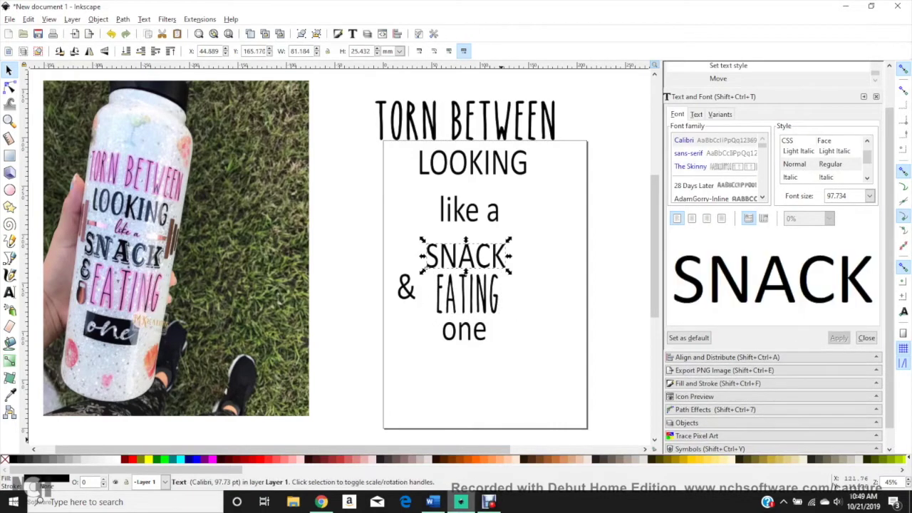
mouse_move(321, 501)
left_click(320, 445)
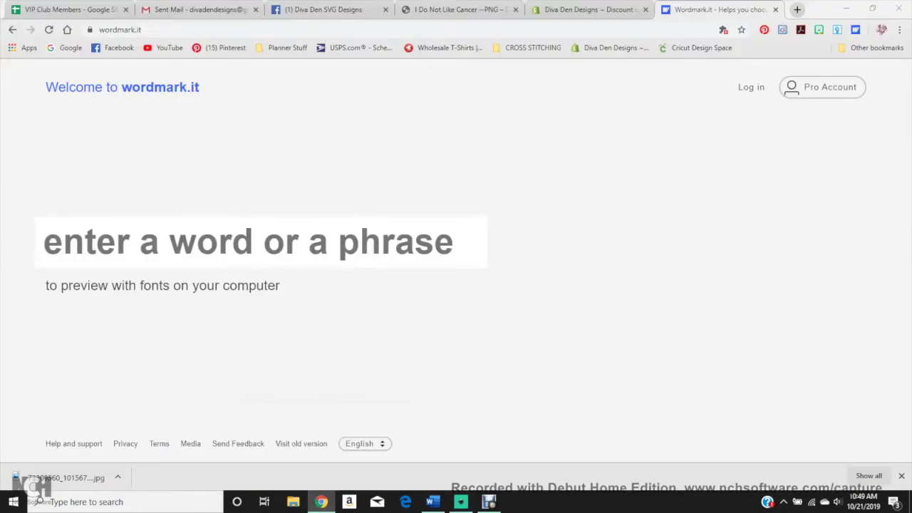
type("SNACK")
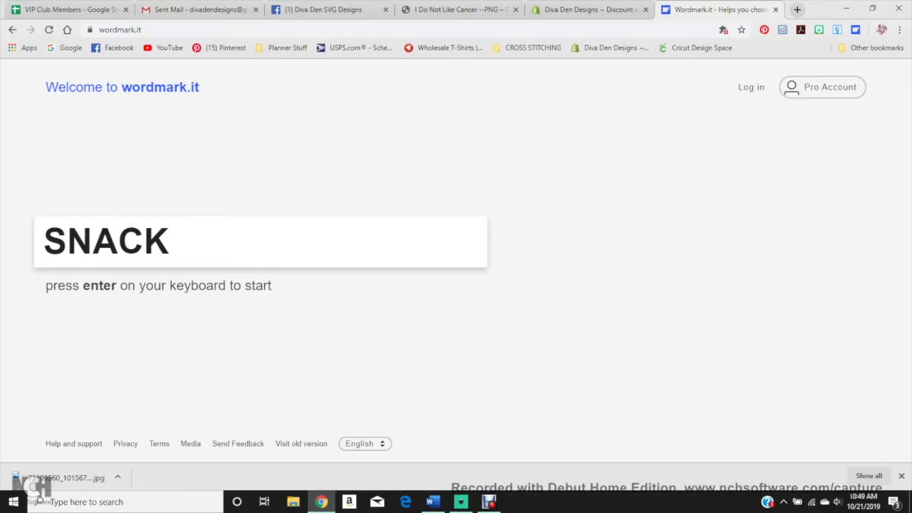
key("Return")
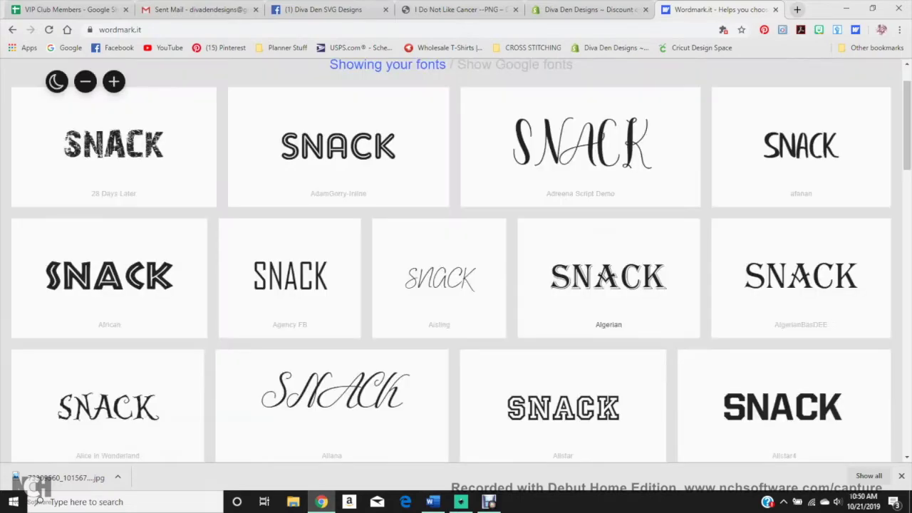
Step: Examine the SNACK font previews for a lettering style that matches the bottle photo, checking it against the reference in Inkscape
scroll(447, 356, "down", 3)
scroll(446, 356, "down", 8)
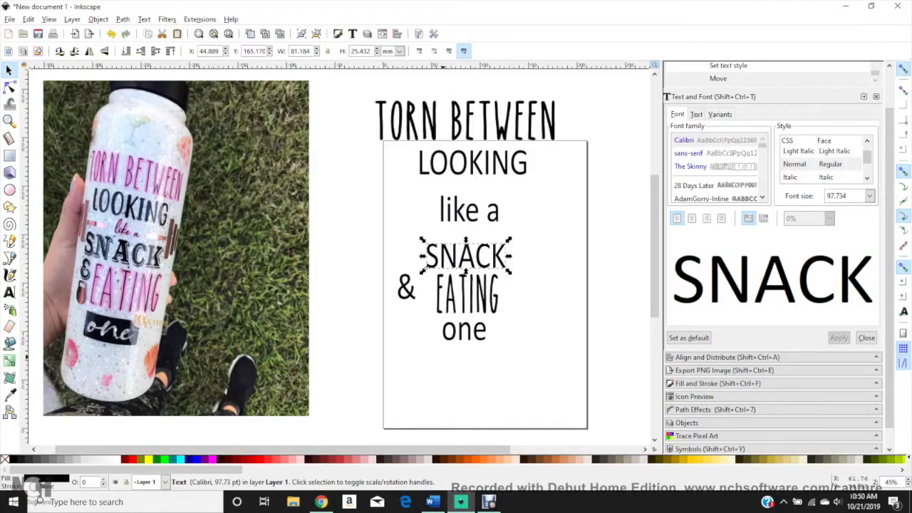
scroll(447, 284, "down", 3)
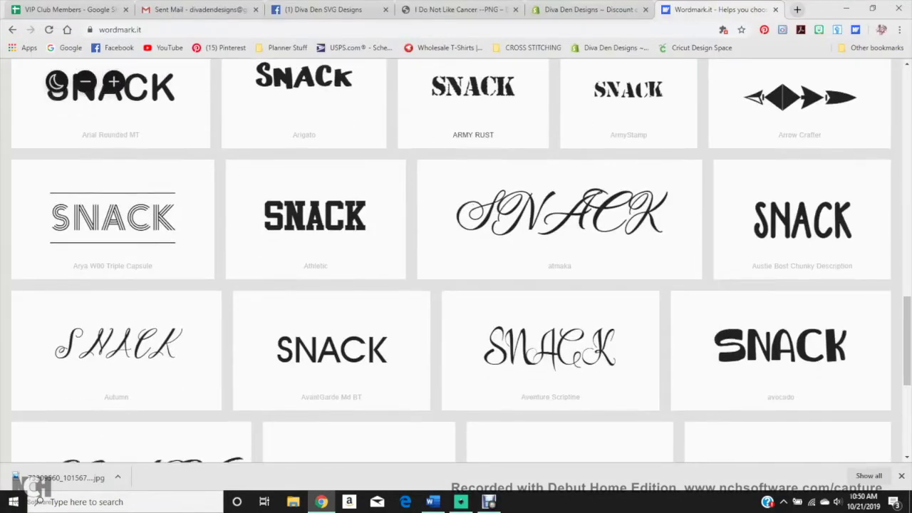
scroll(446, 284, "down", 4)
scroll(447, 285, "down", 2)
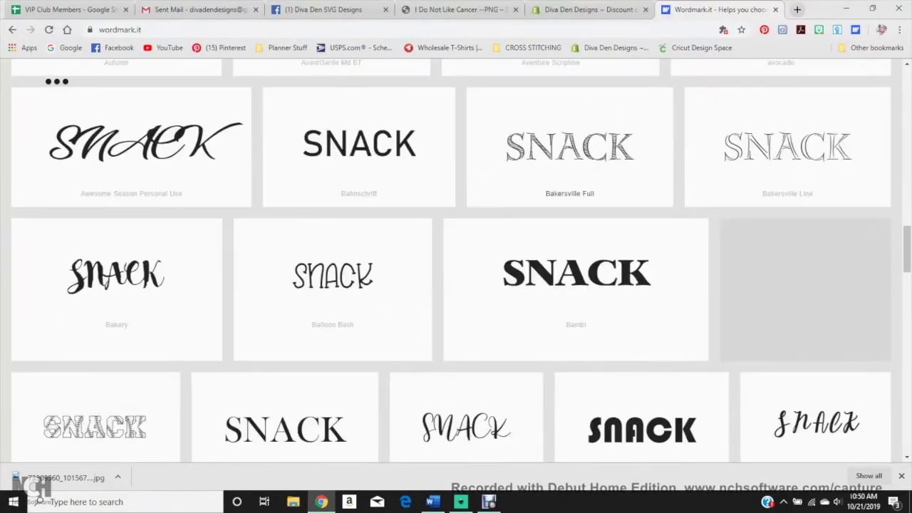
scroll(446, 285, "down", 2)
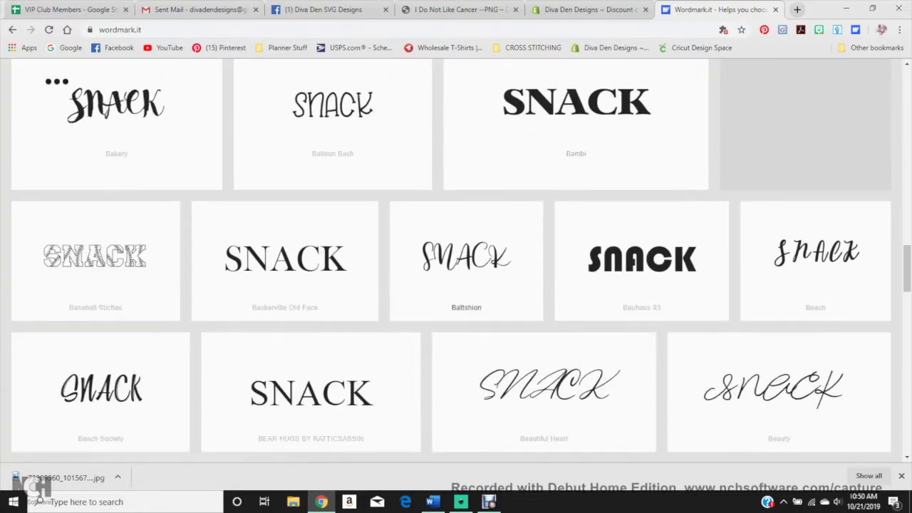
scroll(446, 285, "down", 4)
scroll(447, 285, "down", 10)
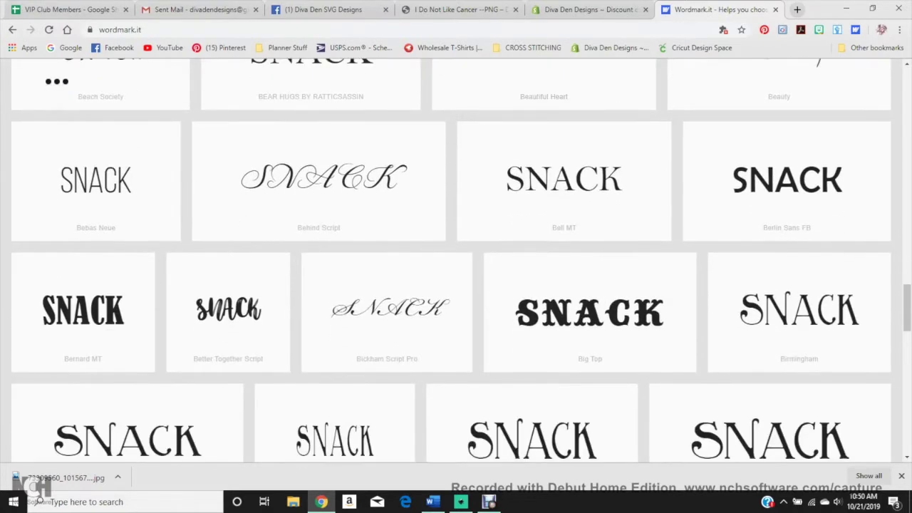
scroll(447, 284, "down", 2)
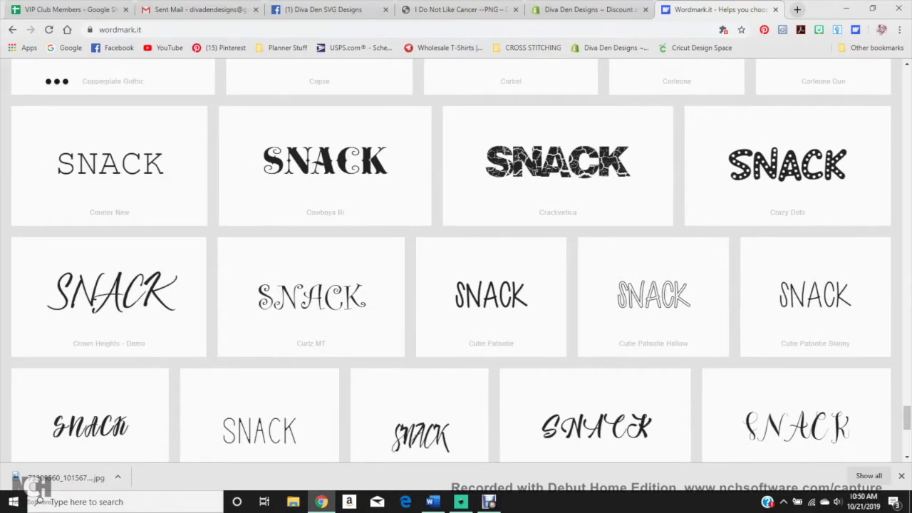
scroll(446, 285, "down", 2)
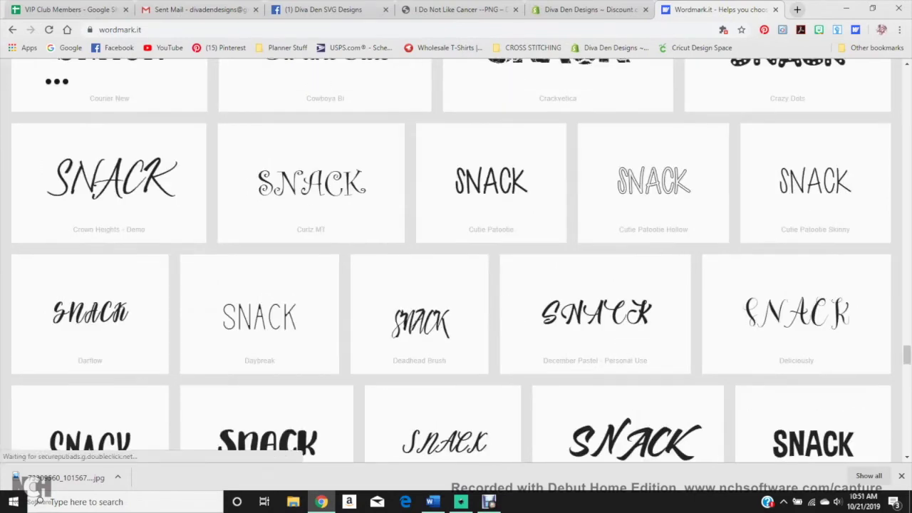
scroll(446, 285, "down", 3)
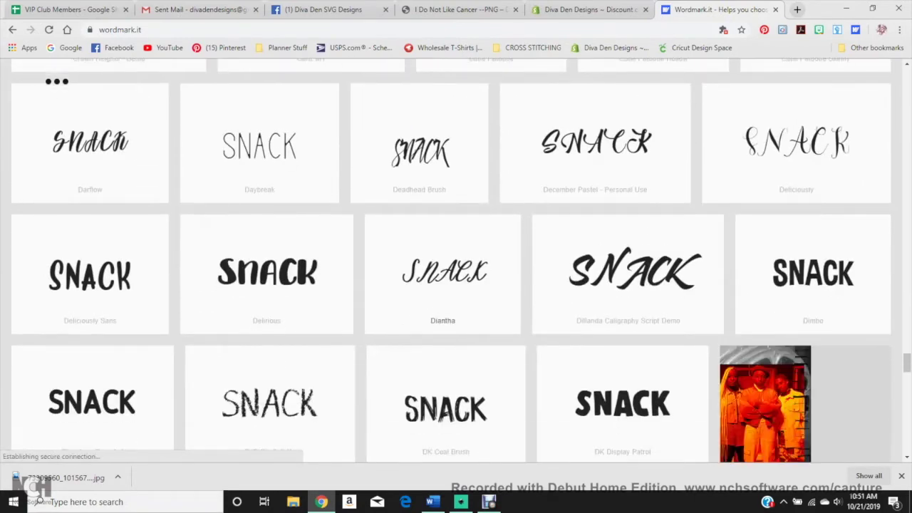
scroll(446, 285, "down", 3)
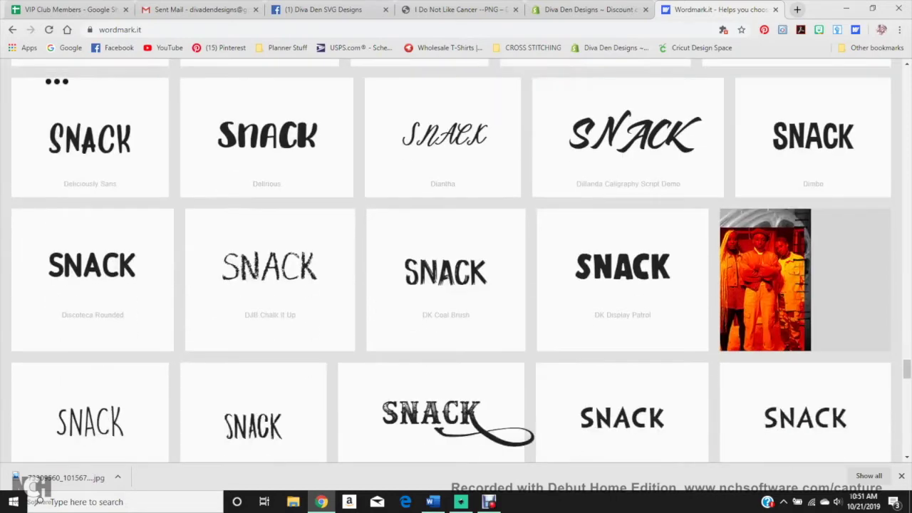
scroll(446, 285, "down", 8)
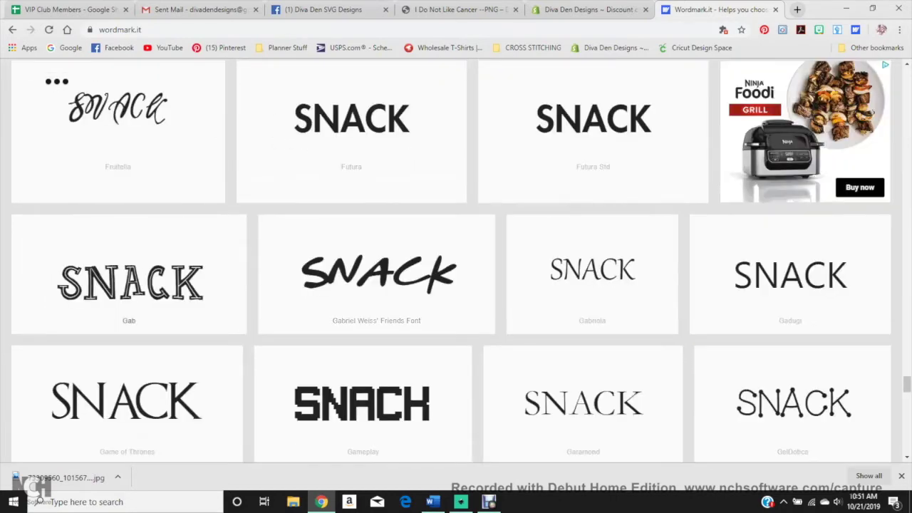
Step: In Inkscape, apply the Gab font to SNACK and move the word so it sits centred between like a and EATING
left_click_drag(507, 262, 487, 250)
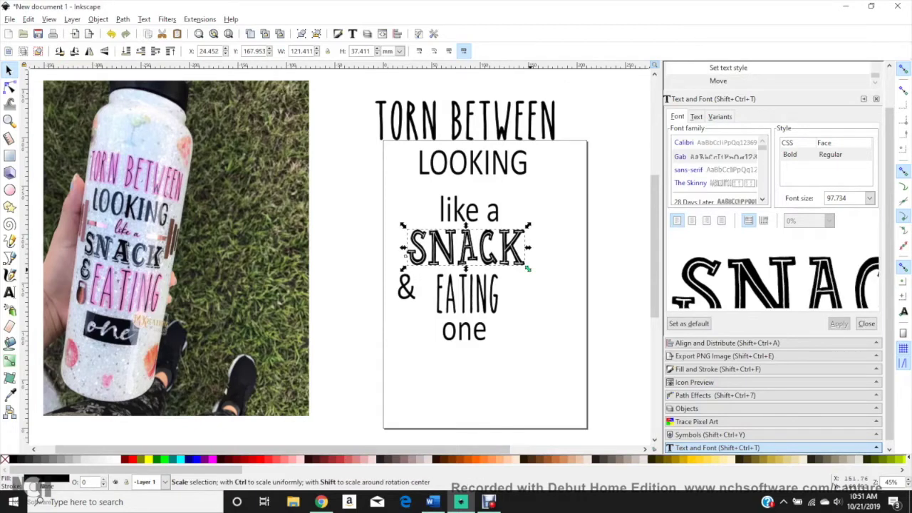
key("Escape")
Step: Try the Sudden Desires font on the LOOKING line
left_click(486, 163)
left_click(702, 184)
type("sudd")
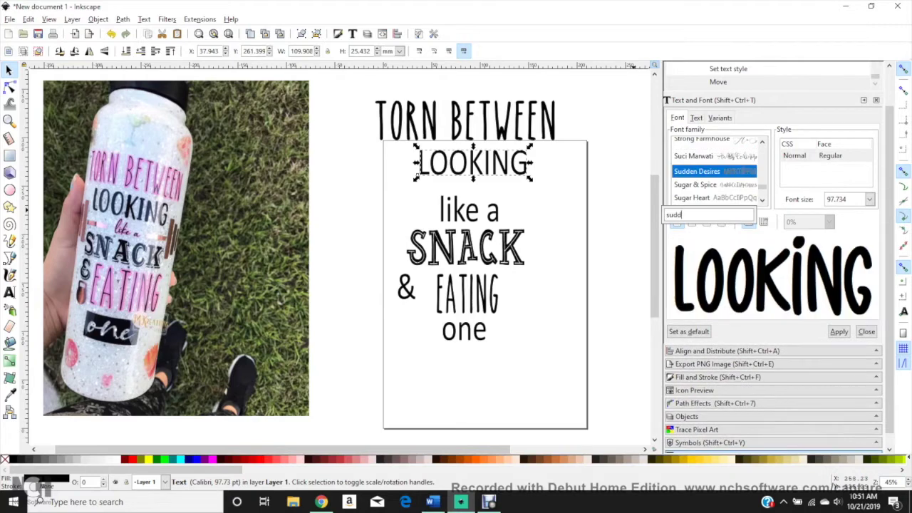
Step: Apply the Hot Deals font to LOOKING and enlarge it to about 135 × 38 mm, centred under TORN BETWEEN
left_click_drag(470, 192, 471, 187)
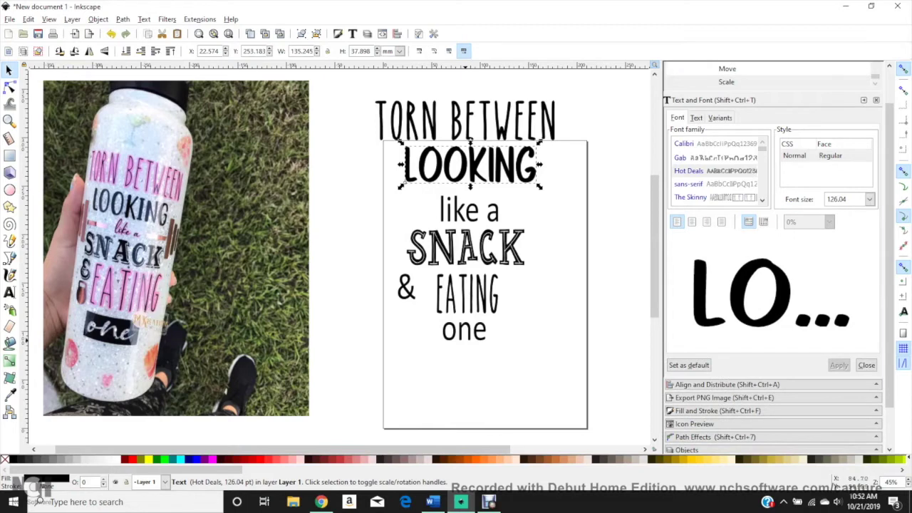
Step: Select the one and like a texts together and preview the phrase "like a one" in the computer's fonts on wordmark.it in Chrome
left_click(467, 336)
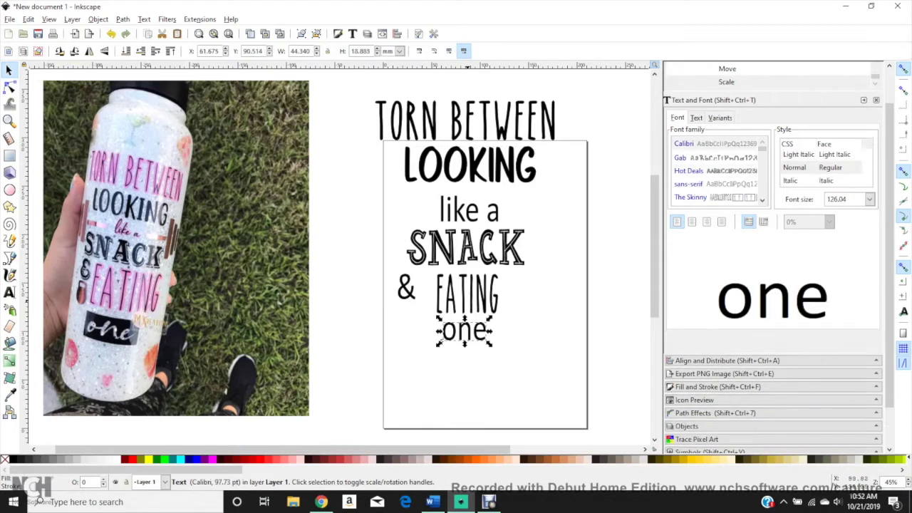
left_click(468, 211, "shift")
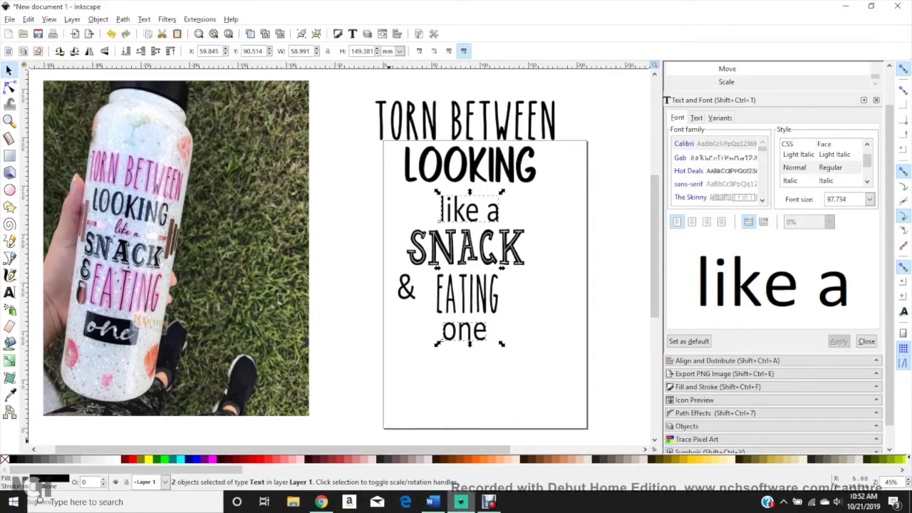
left_click(321, 501)
scroll(451, 256, "up", 4)
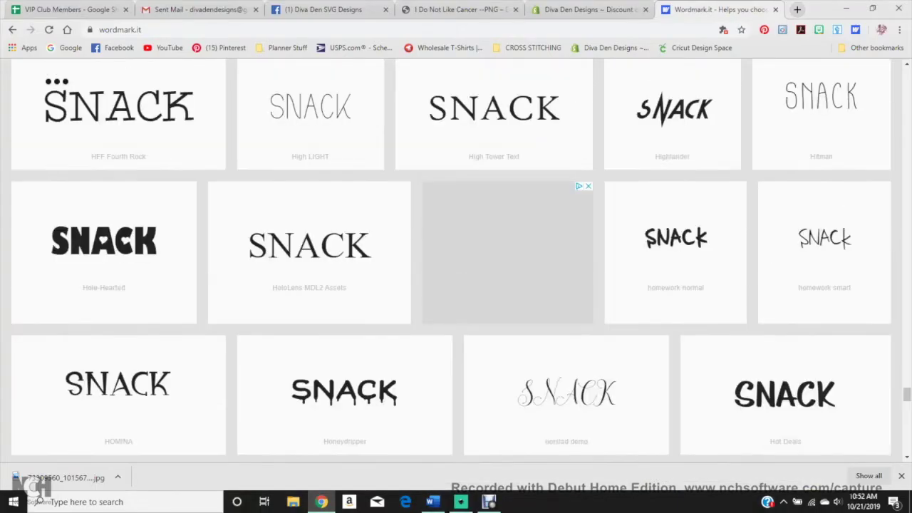
left_click(452, 82)
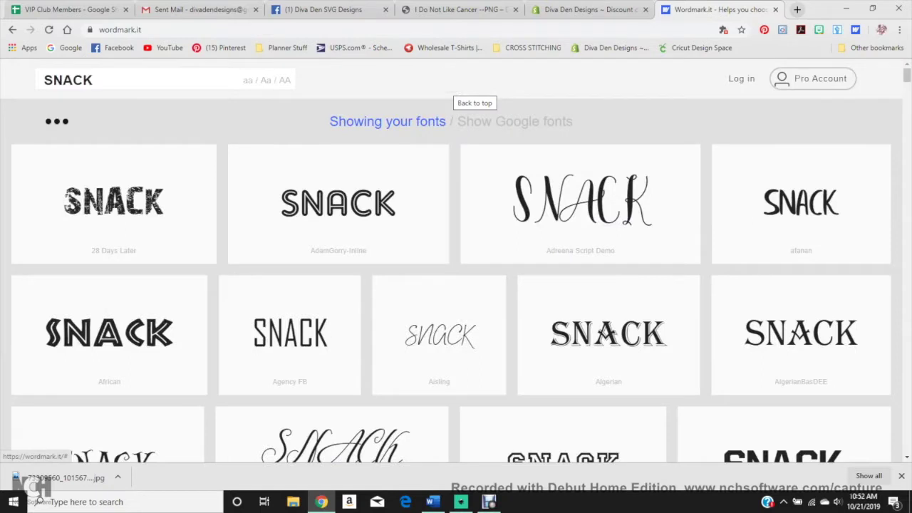
type("like a")
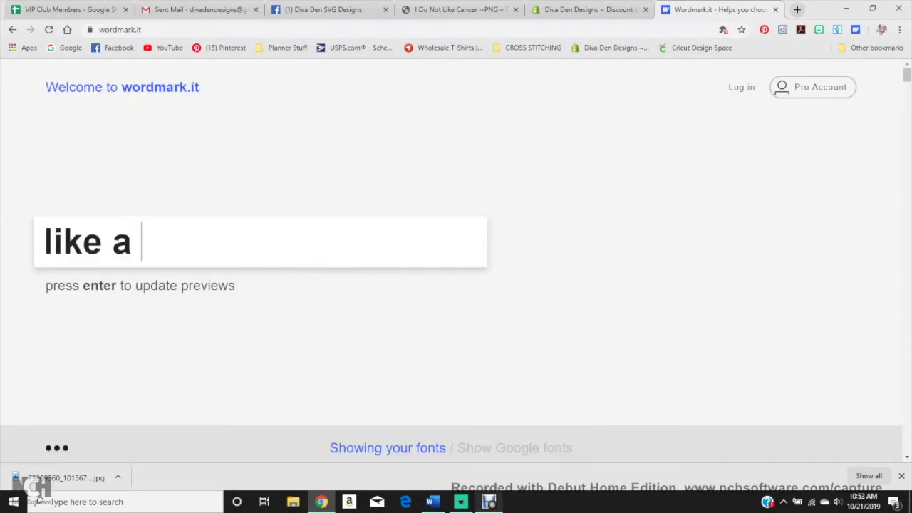
type(" one")
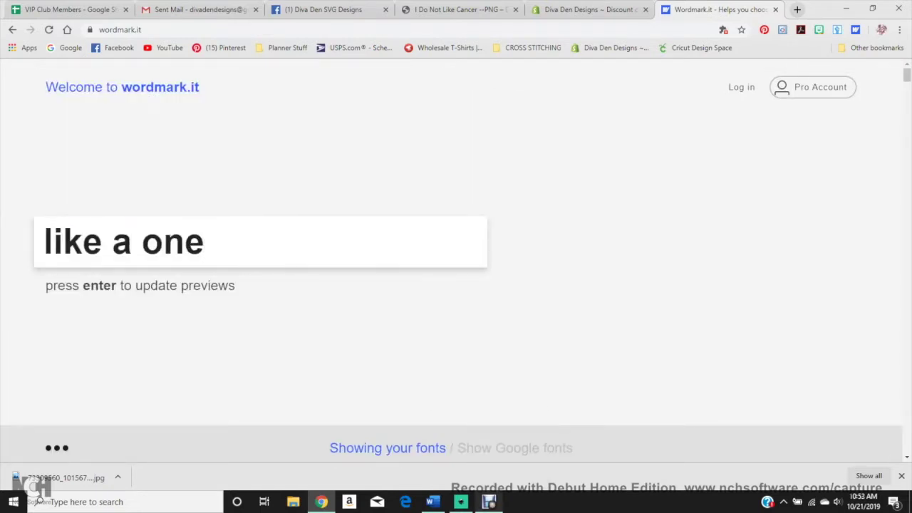
key("Return")
Step: Examine the "like a one" font previews for a script that matches the bottle photo, and return to Inkscape
scroll(456, 261, "down", 3)
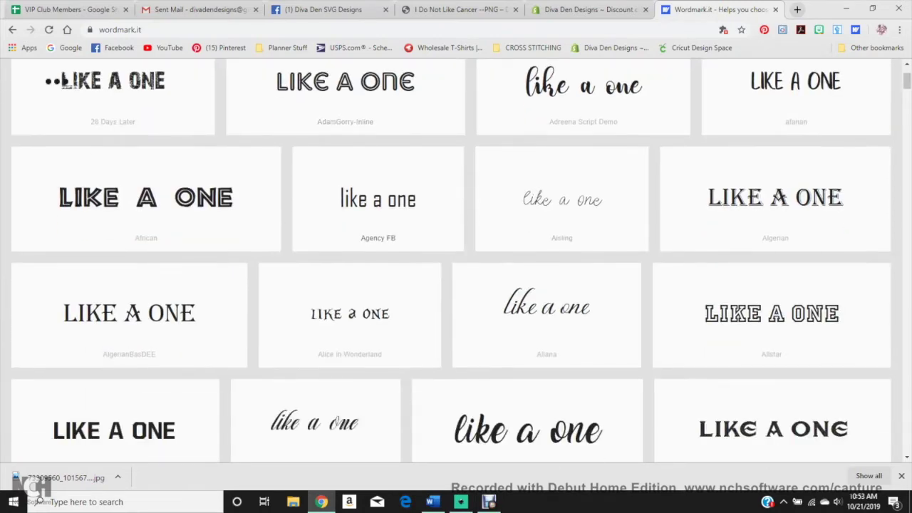
scroll(50, 83, "down", 2)
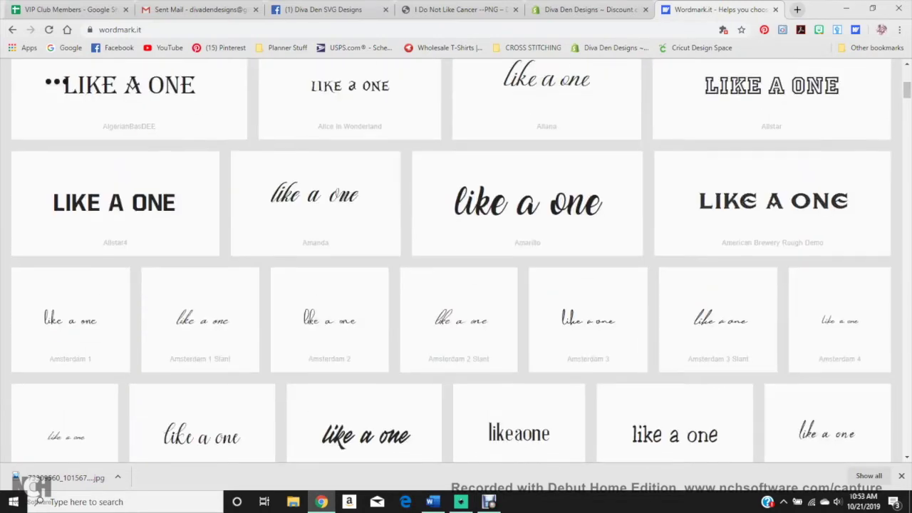
scroll(57, 81, "down", 3)
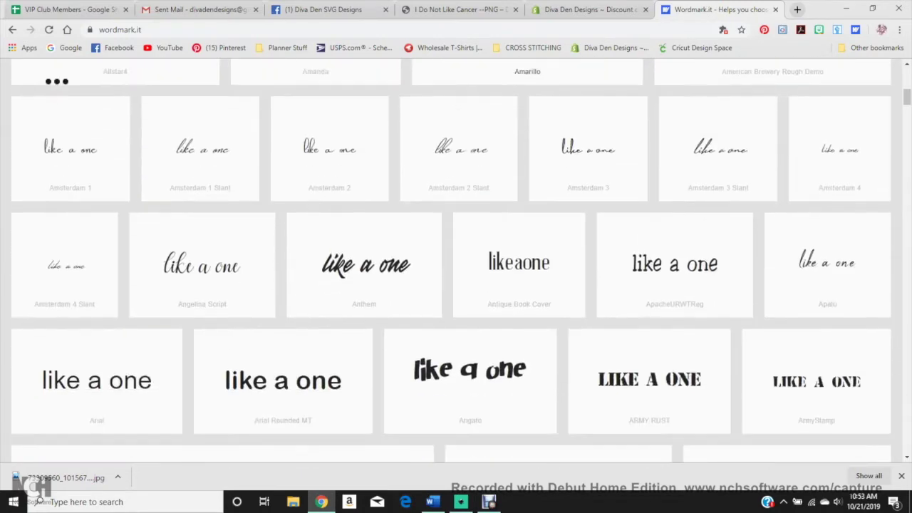
scroll(57, 81, "down", 2)
scroll(57, 82, "down", 2)
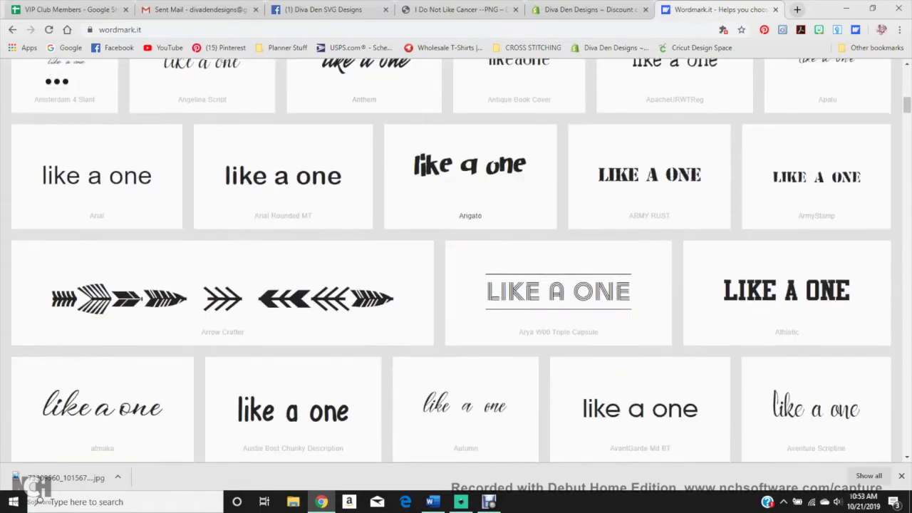
scroll(57, 81, "down", 2)
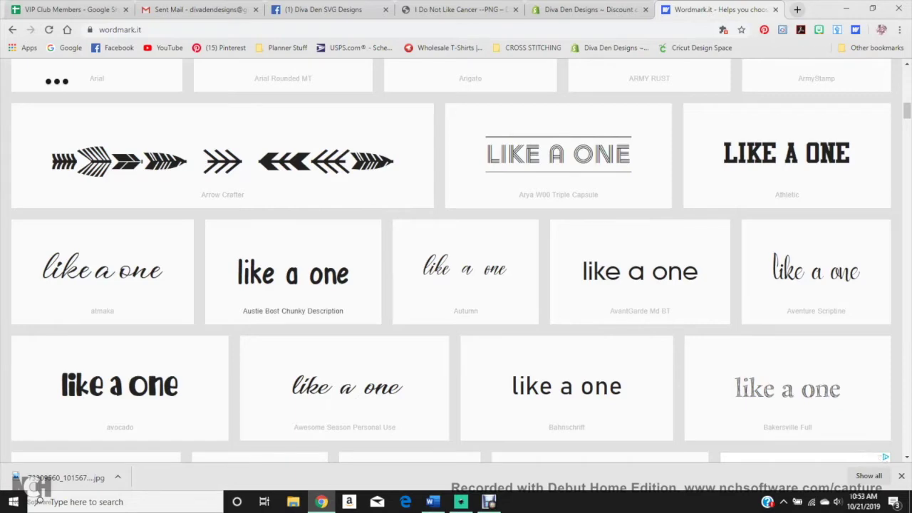
scroll(456, 263, "down", 3)
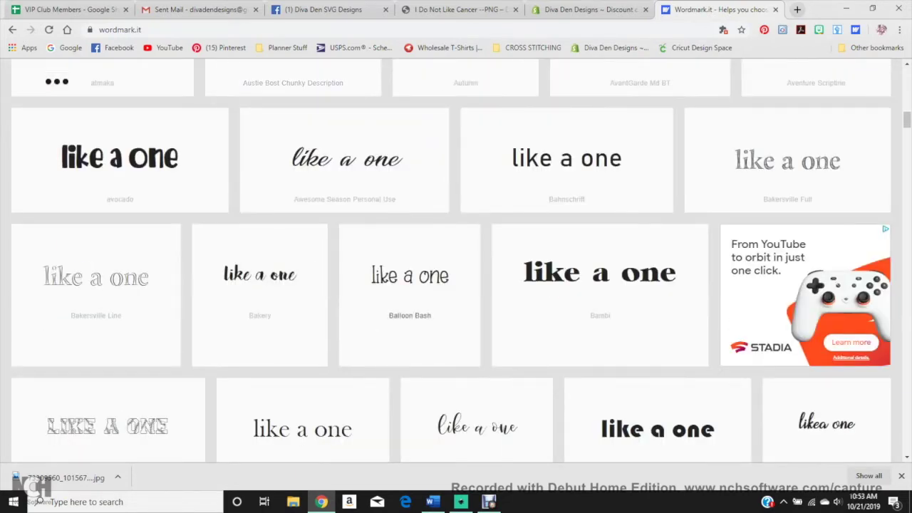
scroll(455, 264, "down", 4)
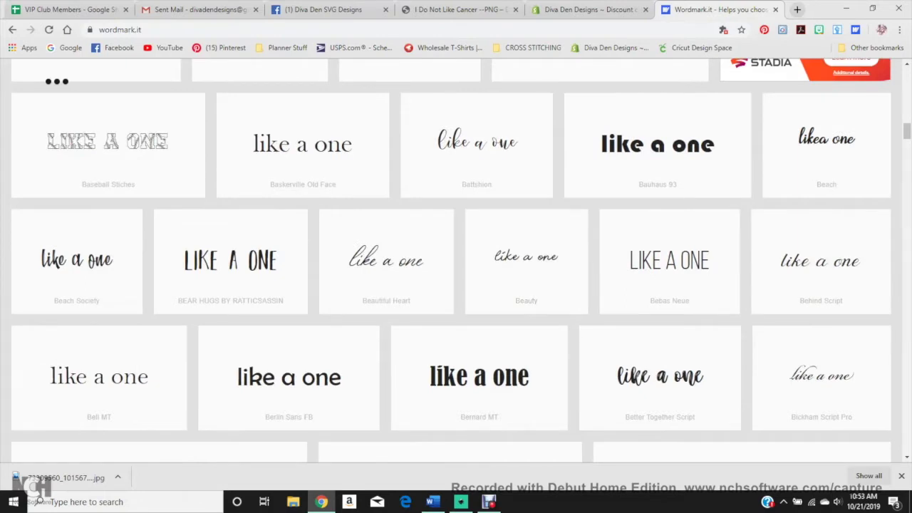
scroll(318, 285, "down", 8)
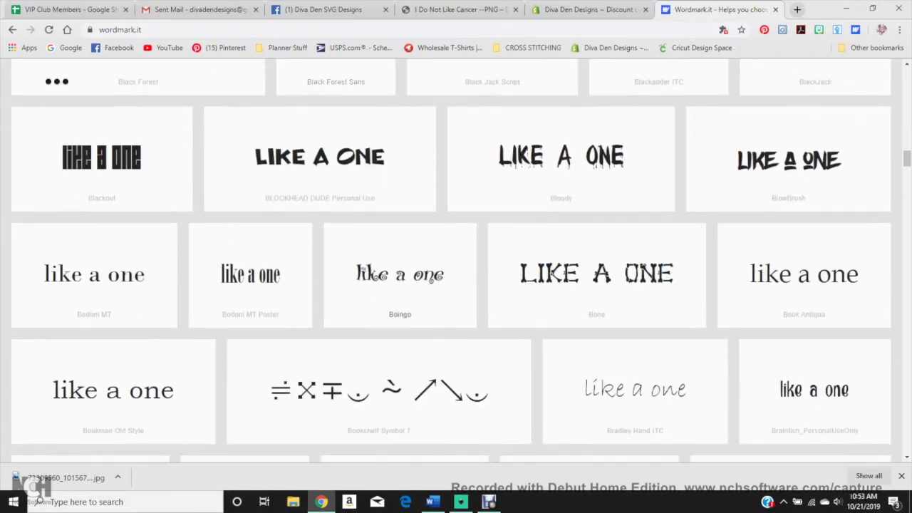
scroll(384, 228, "down", 2)
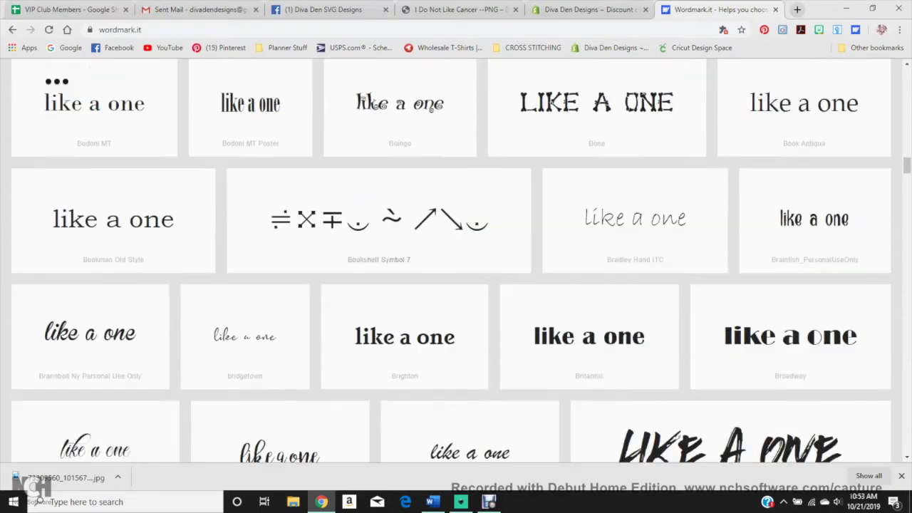
scroll(455, 263, "down", 2)
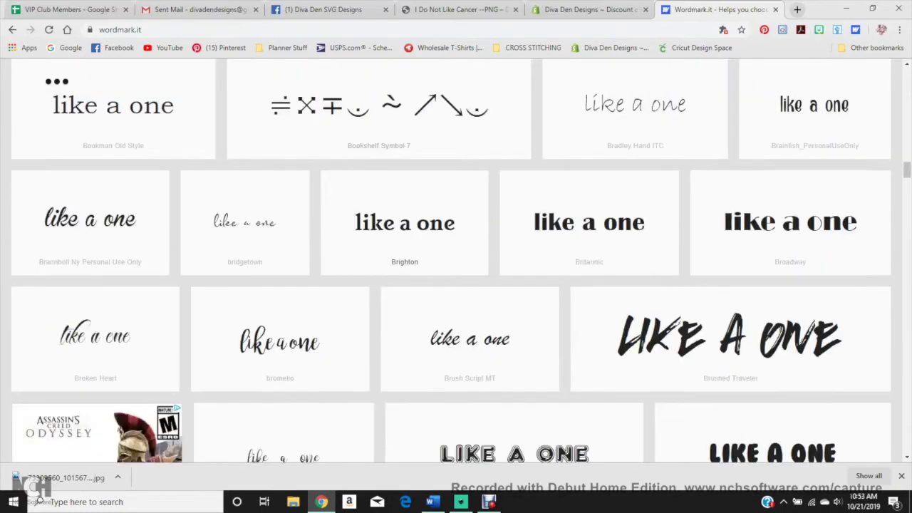
scroll(435, 221, "down", 6)
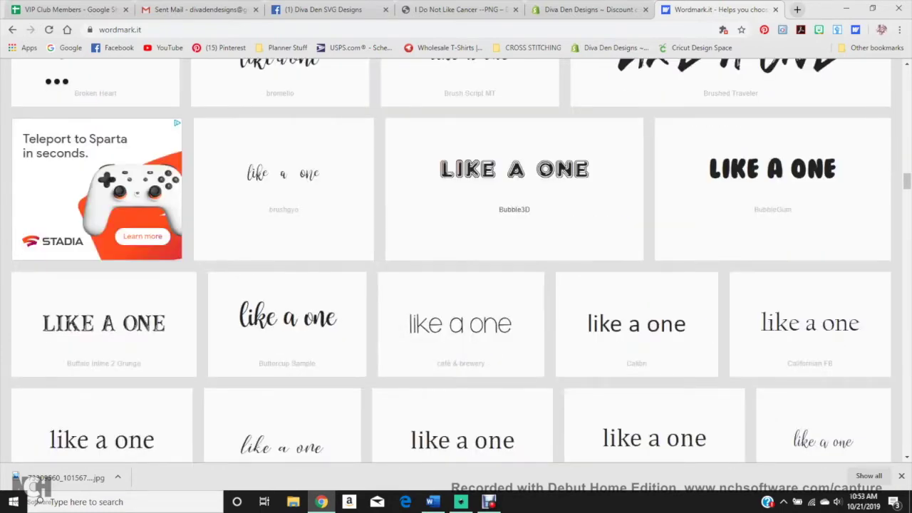
left_click(460, 501)
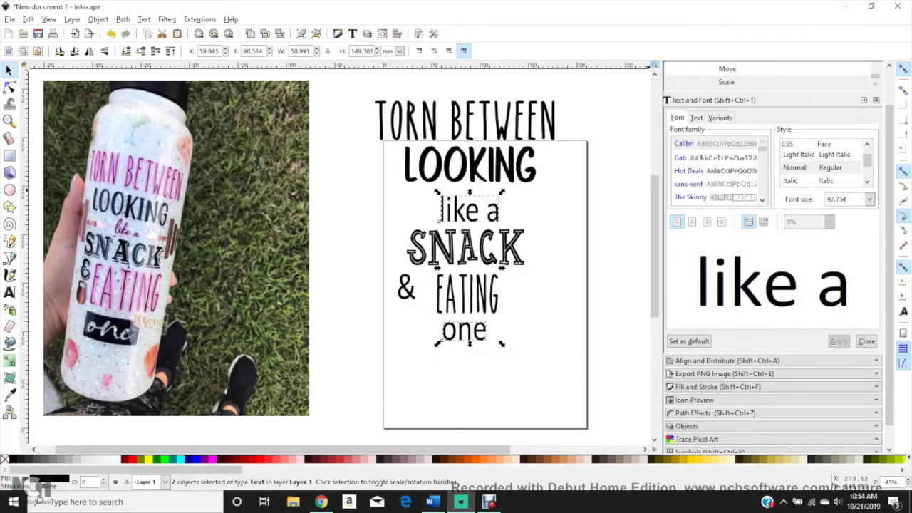
Step: Apply the Buttercup Sample font to the like a and one texts, and check the lettering of like a up close
left_click(689, 171)
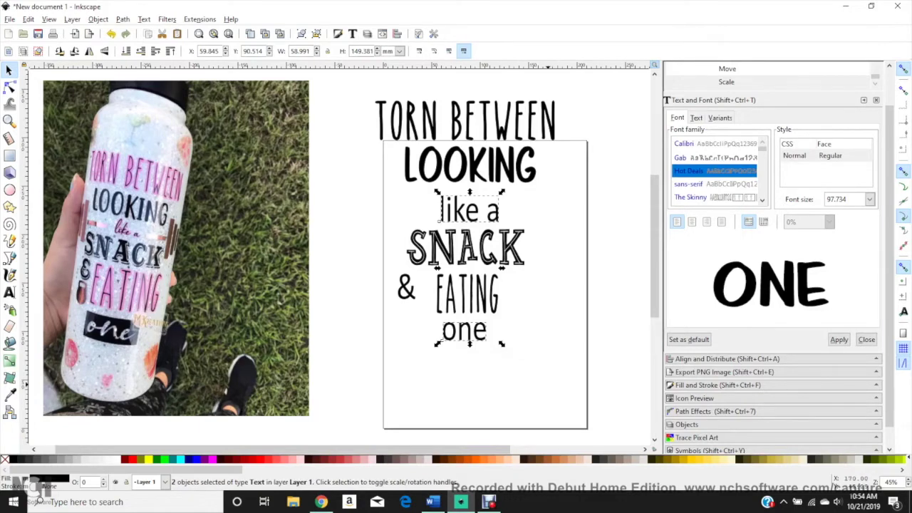
type("butte")
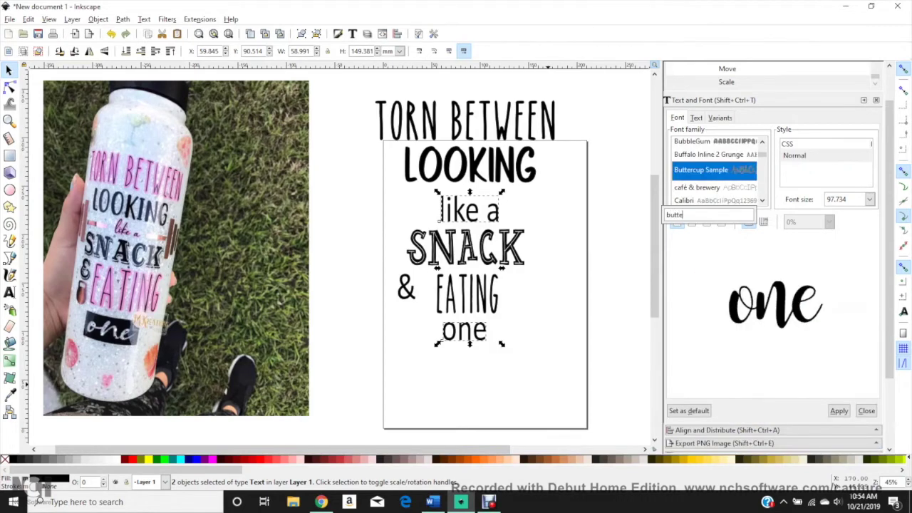
key("Return")
left_click(547, 385)
left_click(442, 206)
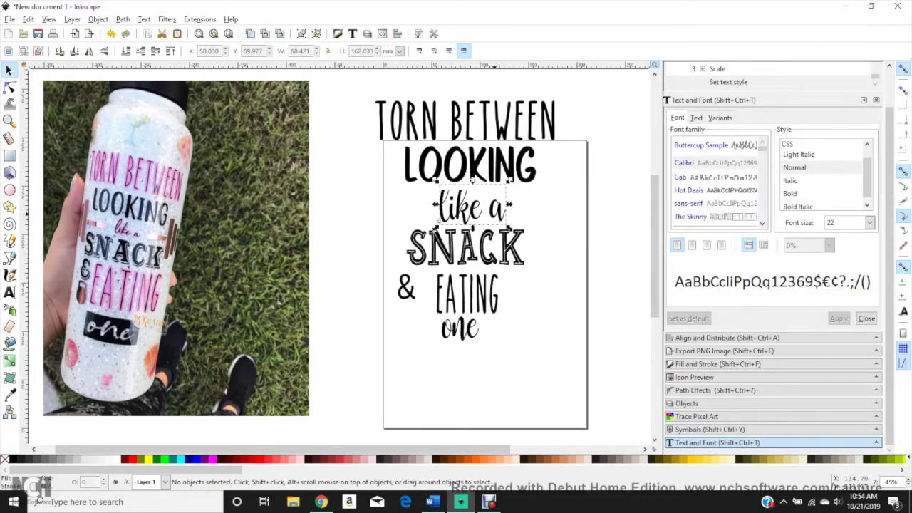
scroll(441, 206, "up", 4)
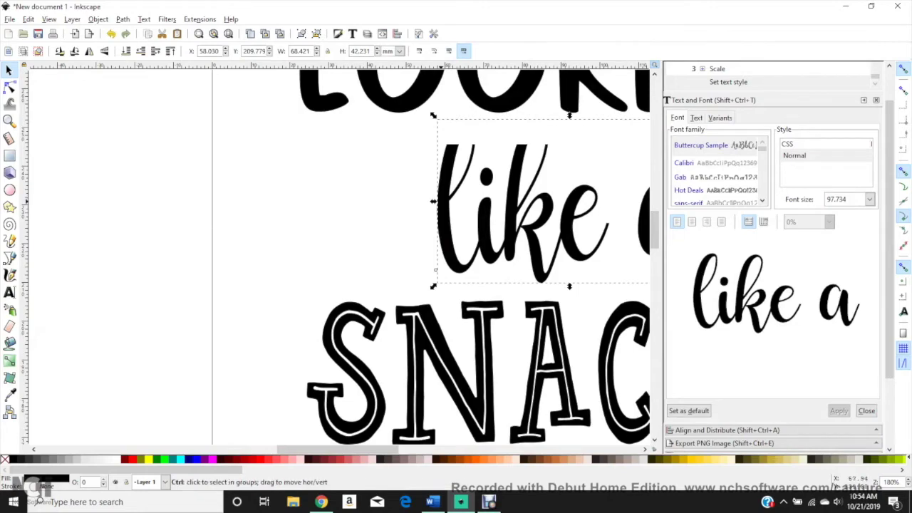
scroll(449, 206, "down", 3)
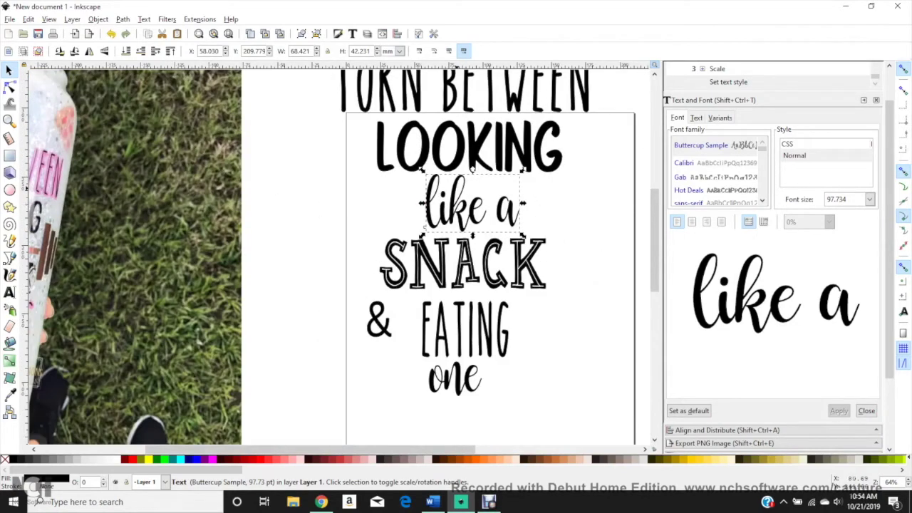
scroll(460, 235, "down", 1)
scroll(459, 235, "up", 3)
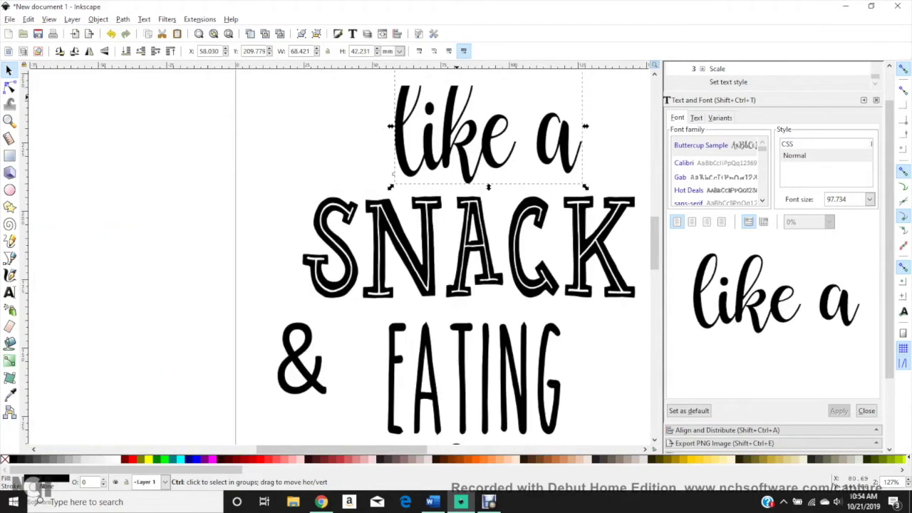
scroll(454, 191, "down", 3)
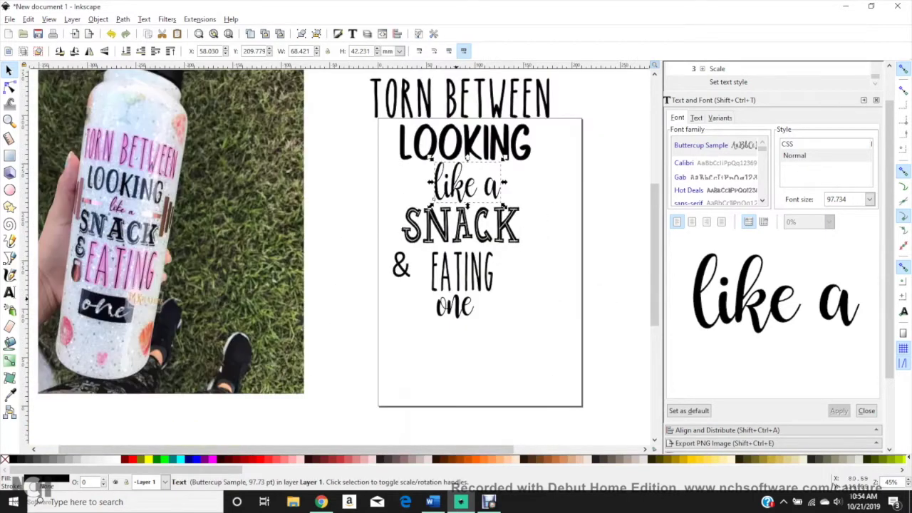
Step: Enlarge the one text to about 83 × 33 mm and centre it beneath EATING
left_click(456, 306)
left_click_drag(478, 322, 516, 330)
left_click_drag(481, 311, 468, 313)
Step: Shrink the like a text to about 45 × 25 mm and centre it between LOOKING and SNACK
left_click(464, 187)
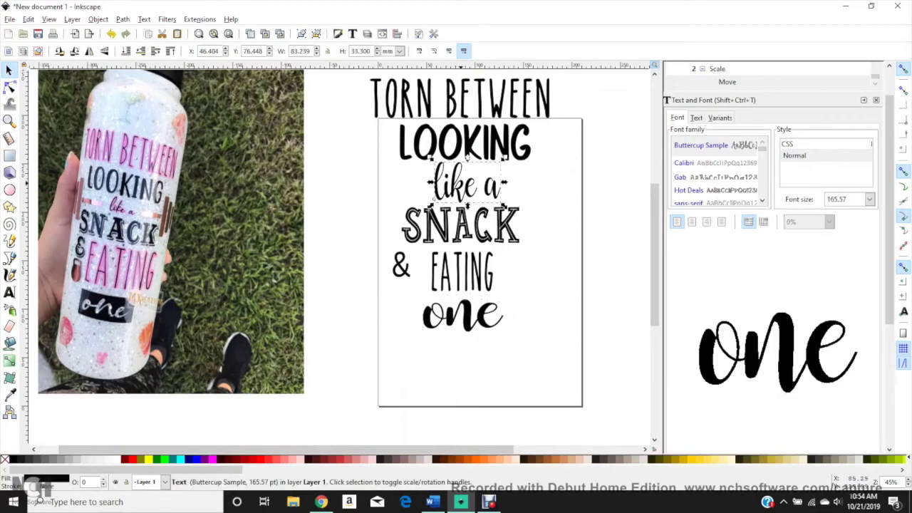
left_click_drag(502, 203, 468, 185)
left_click(527, 267)
Step: Move the SNACK text slightly up and to the left so it sits closer beneath like a
scroll(526, 250, "down", 1)
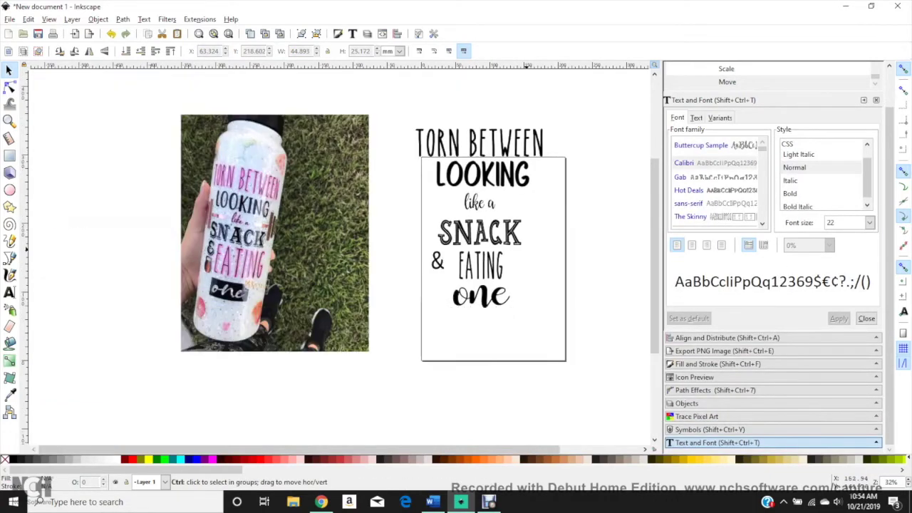
scroll(526, 250, "up", 2)
scroll(524, 244, "down", 1, "ctrl")
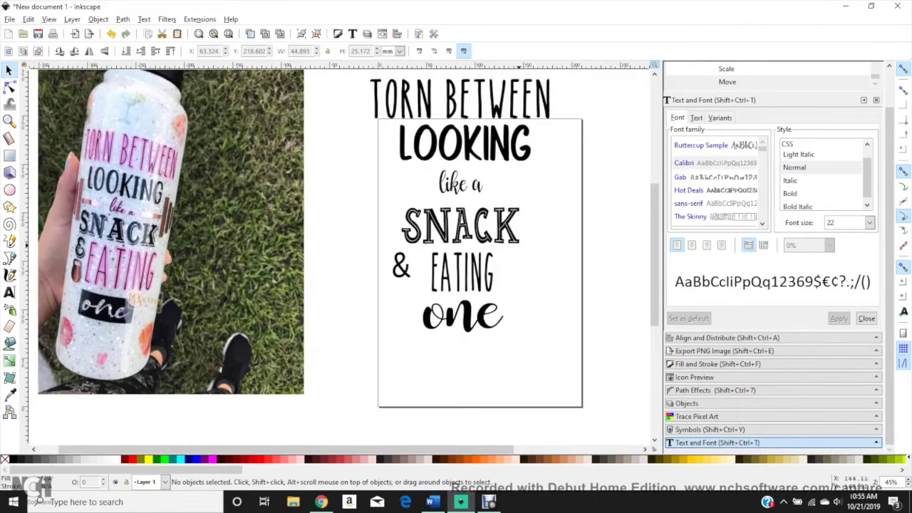
mouse_move(507, 232)
left_mouse_down()
mouse_move(501, 224)
mouse_move(508, 230)
left_mouse_up()
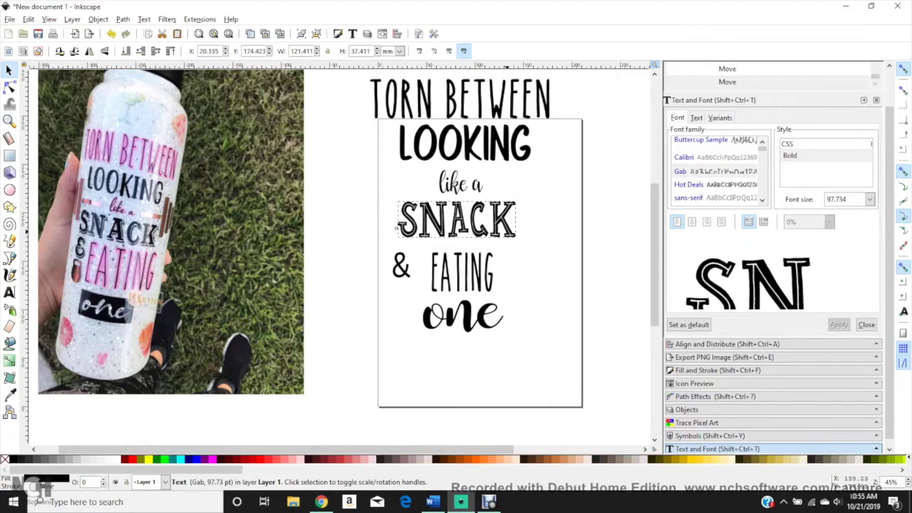
Step: Apply the Tingler Print font to the ampersand and enlarge it to about 28 × 35 mm
left_click(401, 267)
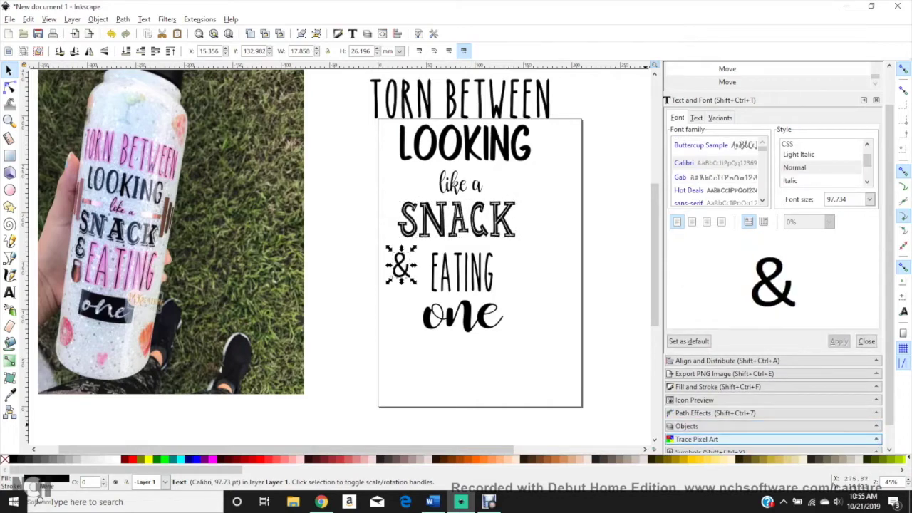
left_click(772, 442)
left_click(713, 222)
left_click(838, 405)
left_click_drag(413, 280, 421, 286)
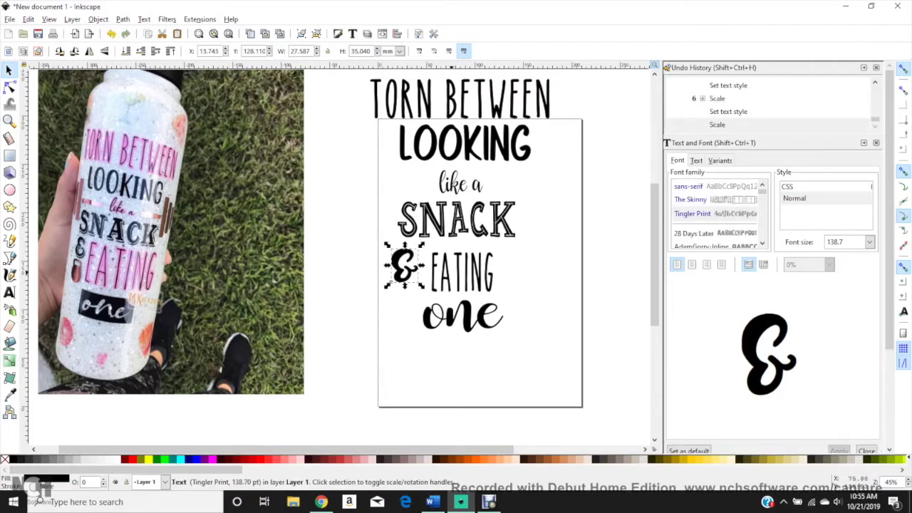
Step: Enlarge EATING so it sits tight against the ampersand, and nudge one into place beneath it
left_click(425, 274)
left_click(465, 273)
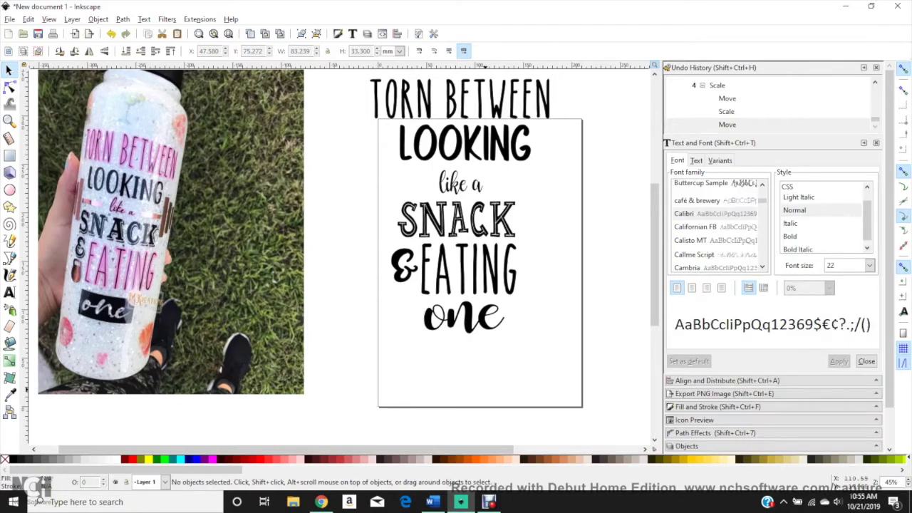
Step: Save the document as Torn Between A Snack.svg
left_click(10, 19)
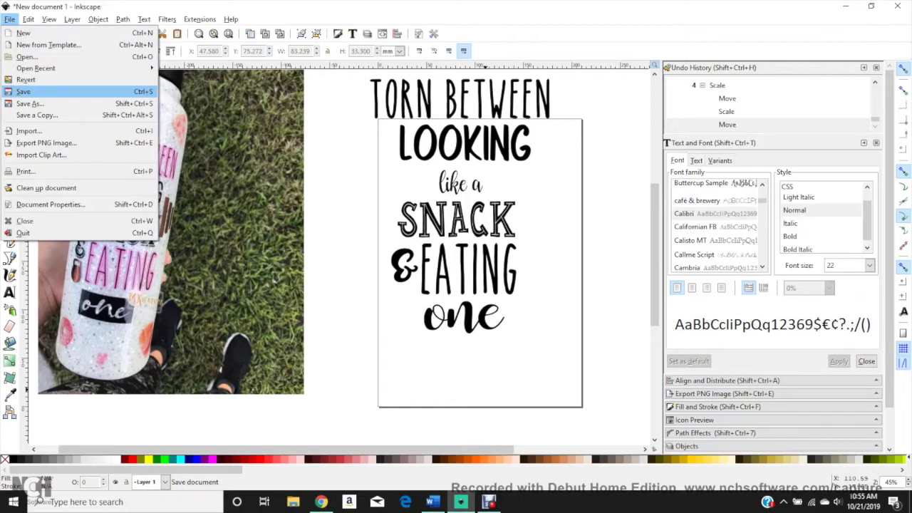
key("Return")
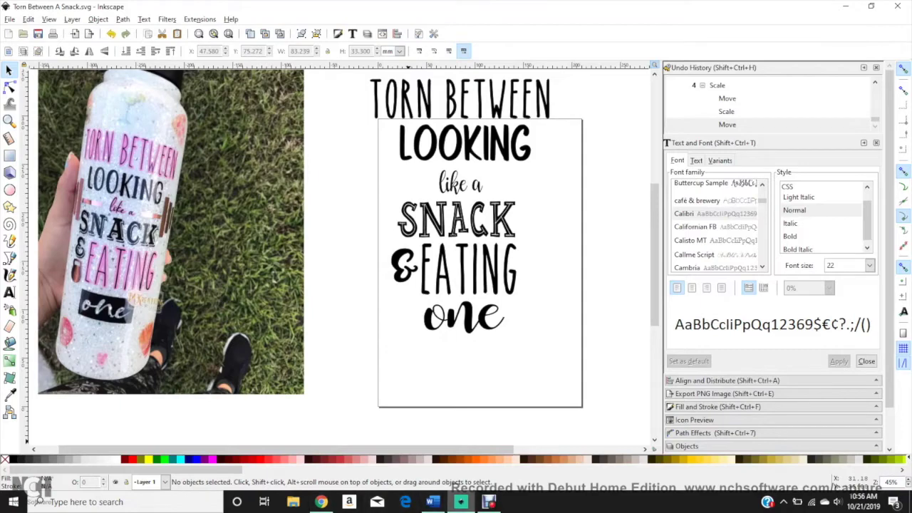
Step: Look through the remaining "like a one" font previews on wordmark.it in Chrome for a closer script match, and return to Inkscape
left_click(321, 502)
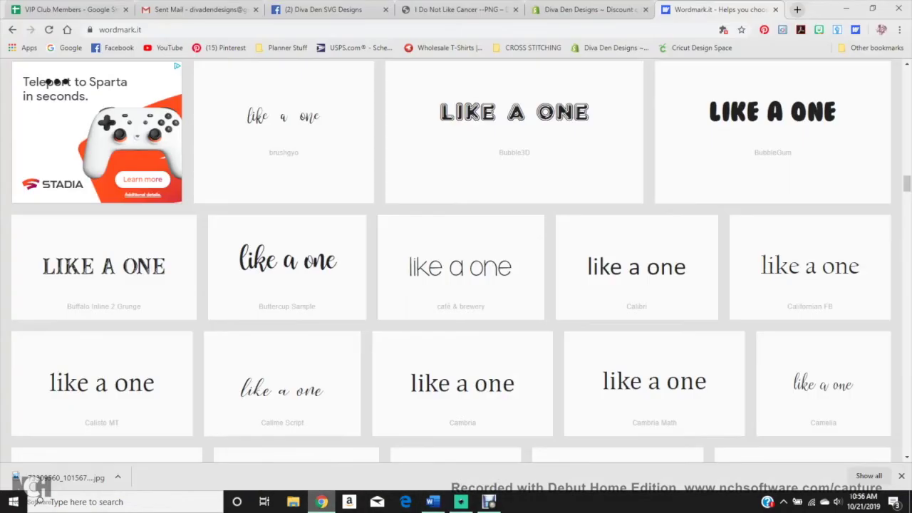
scroll(48, 81, "down", 6)
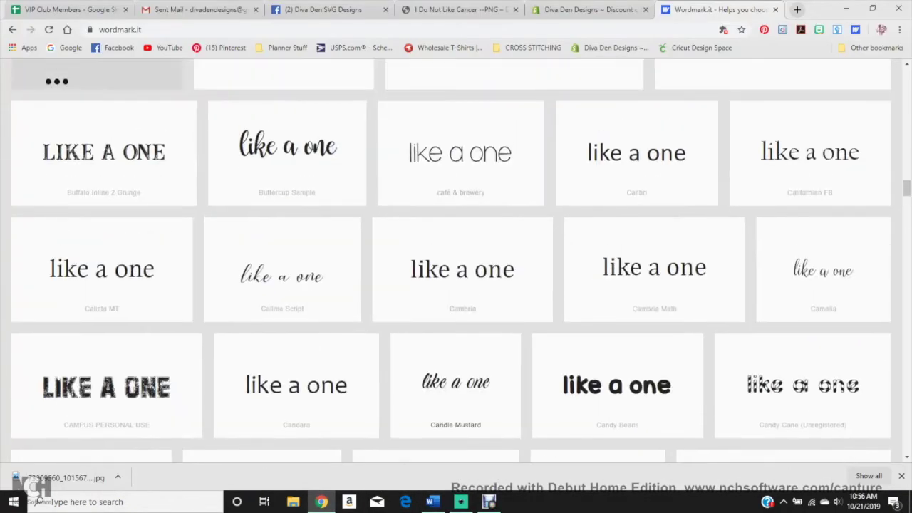
scroll(57, 81, "down", 15)
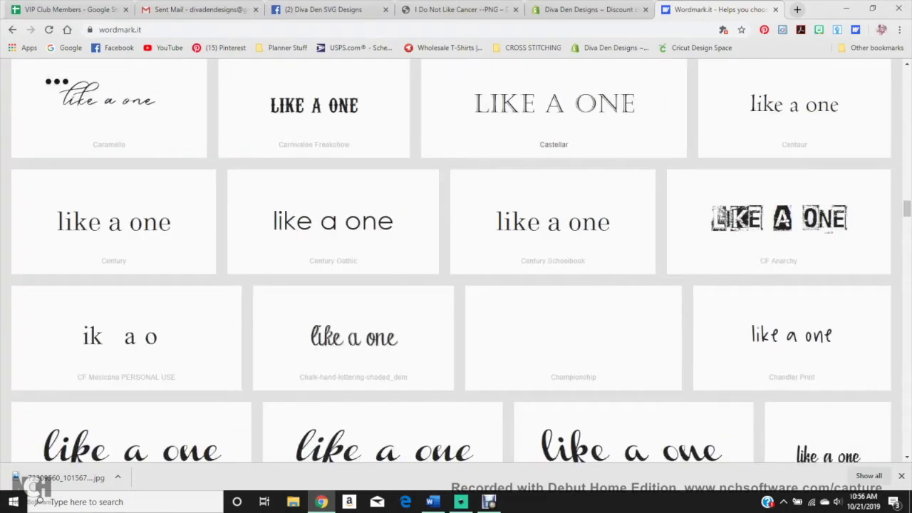
scroll(57, 81, "down", 5)
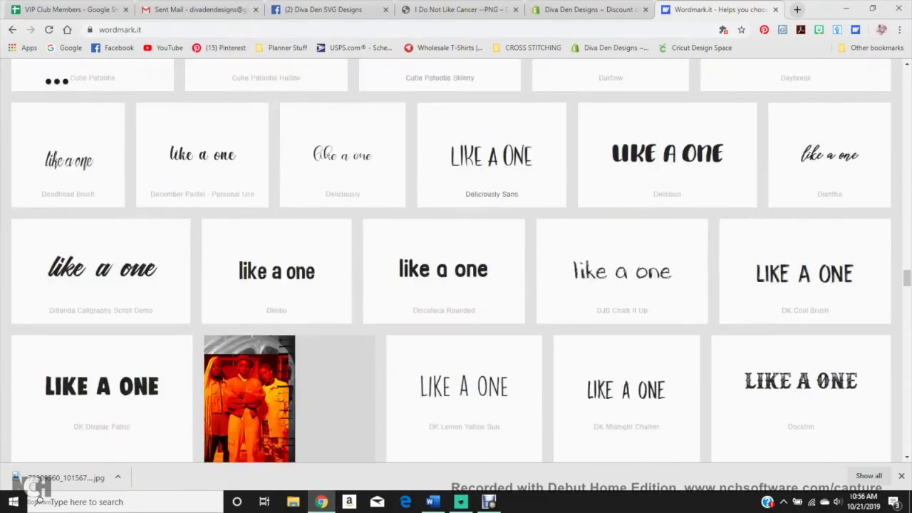
scroll(57, 81, "down", 20)
scroll(57, 81, "down", 5)
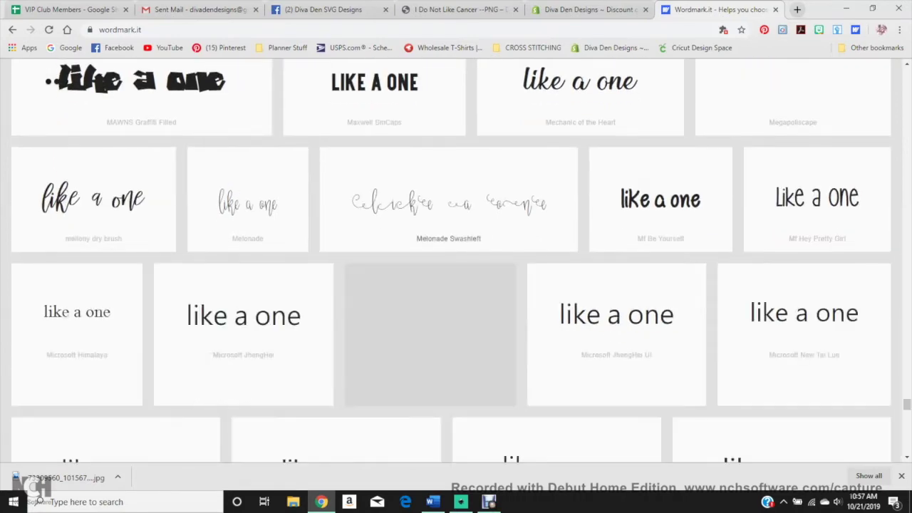
scroll(57, 81, "down", 10)
scroll(57, 81, "down", 3)
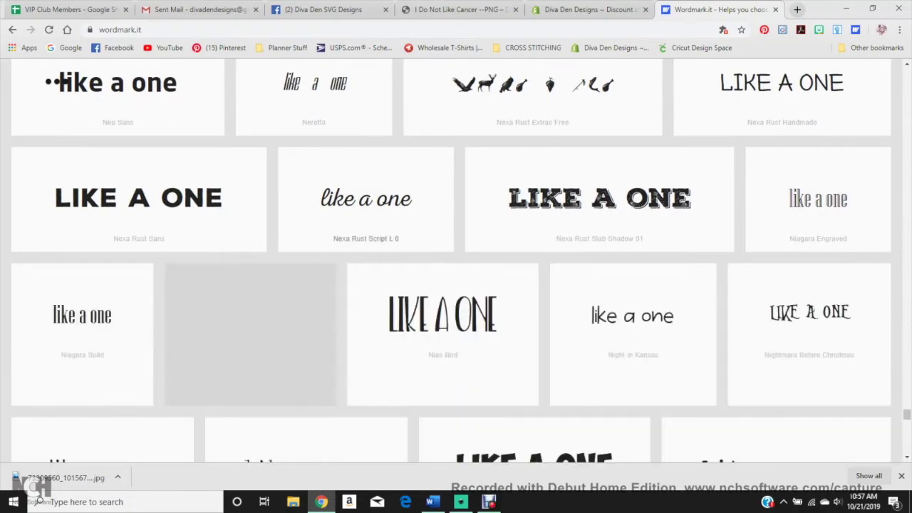
scroll(57, 81, "down", 10)
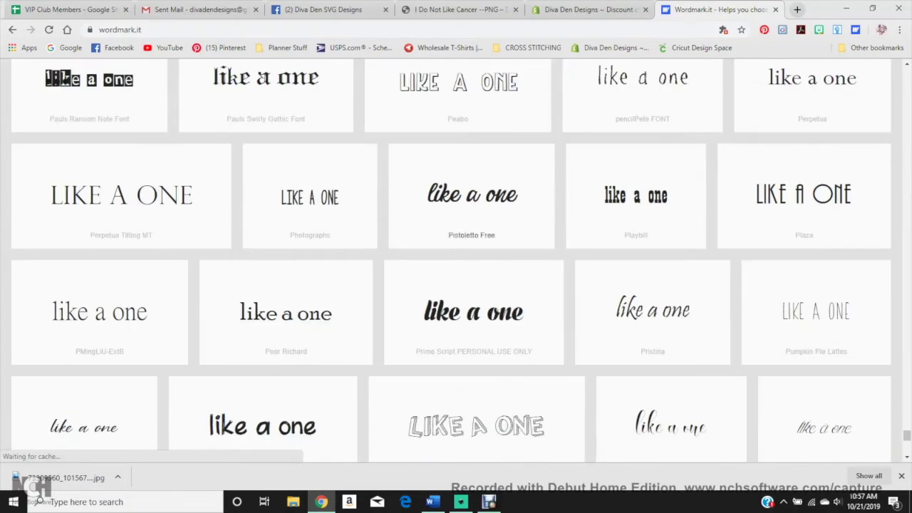
scroll(310, 196, "down", 1)
scroll(57, 81, "down", 3)
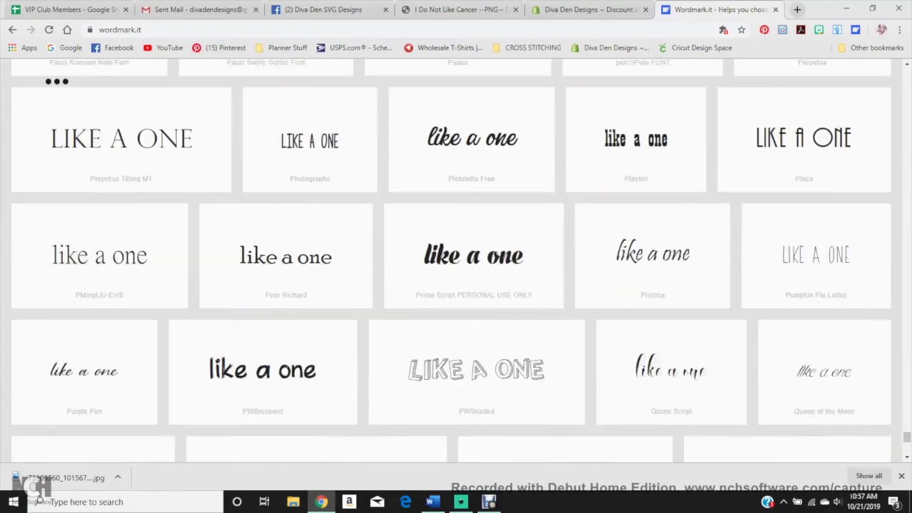
scroll(57, 81, "down", 2)
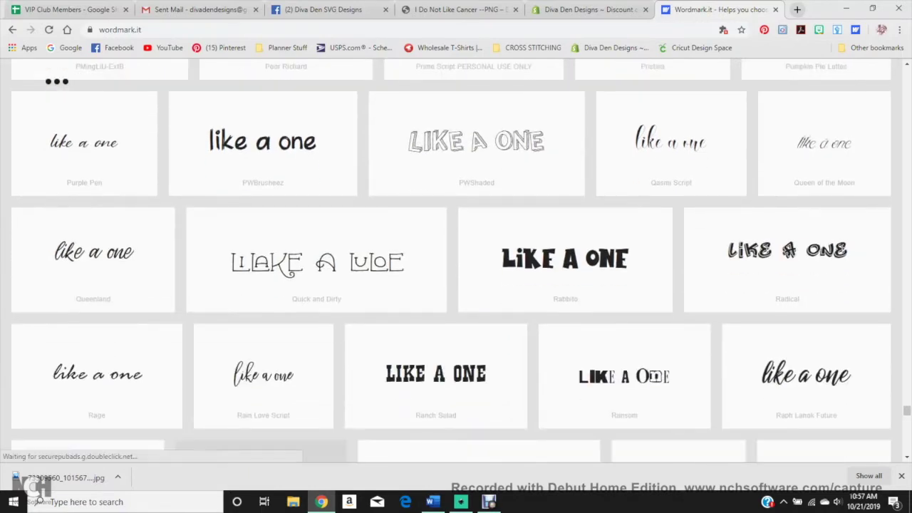
scroll(57, 81, "down", 5)
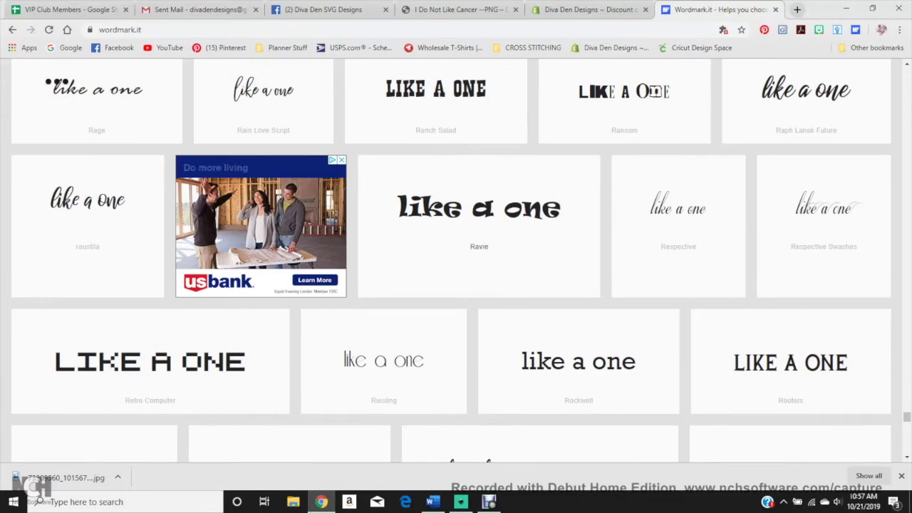
scroll(57, 81, "down", 4)
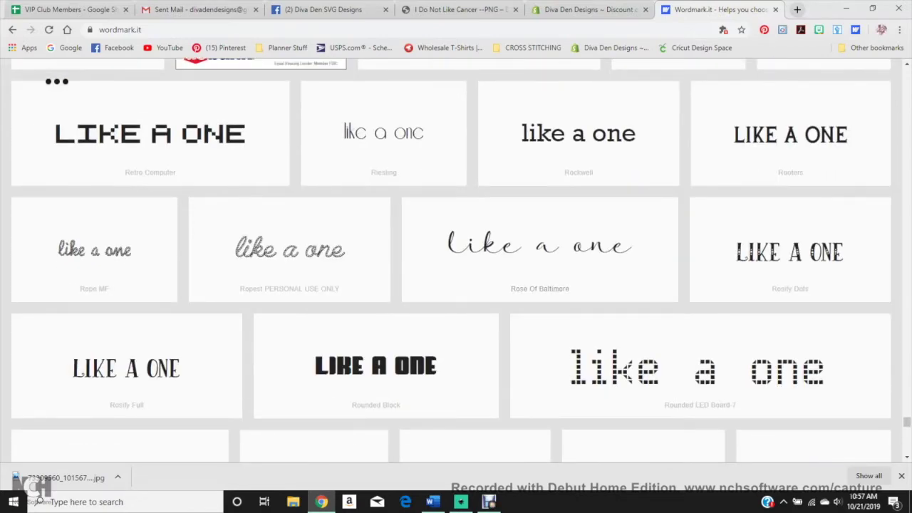
scroll(57, 81, "down", 4)
scroll(57, 82, "down", 2)
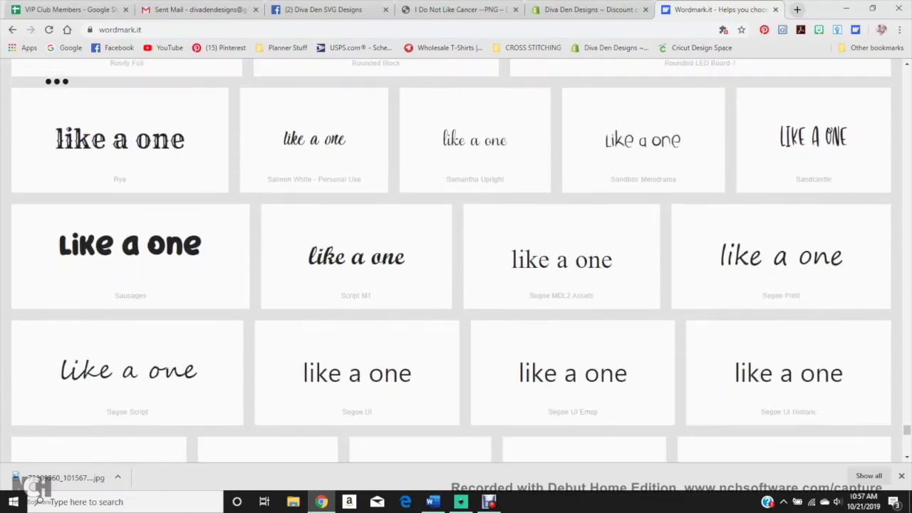
scroll(57, 81, "down", 8)
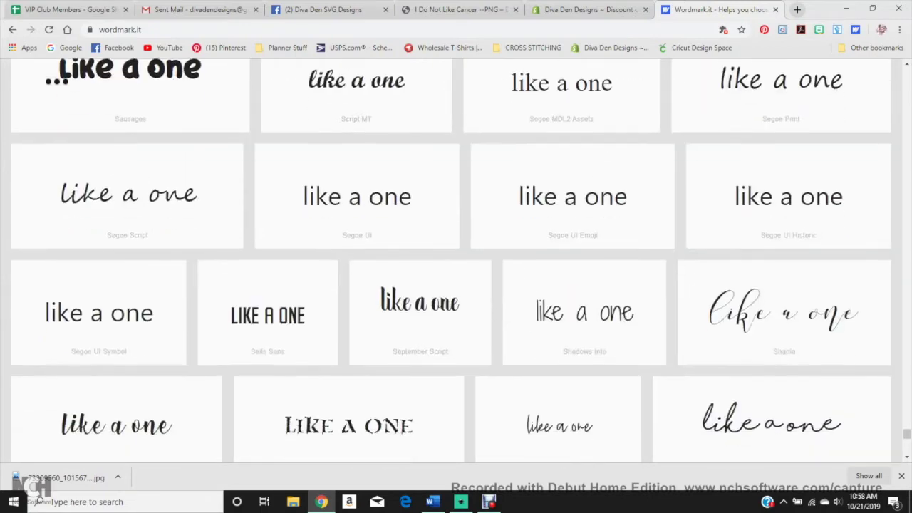
scroll(57, 81, "down", 1)
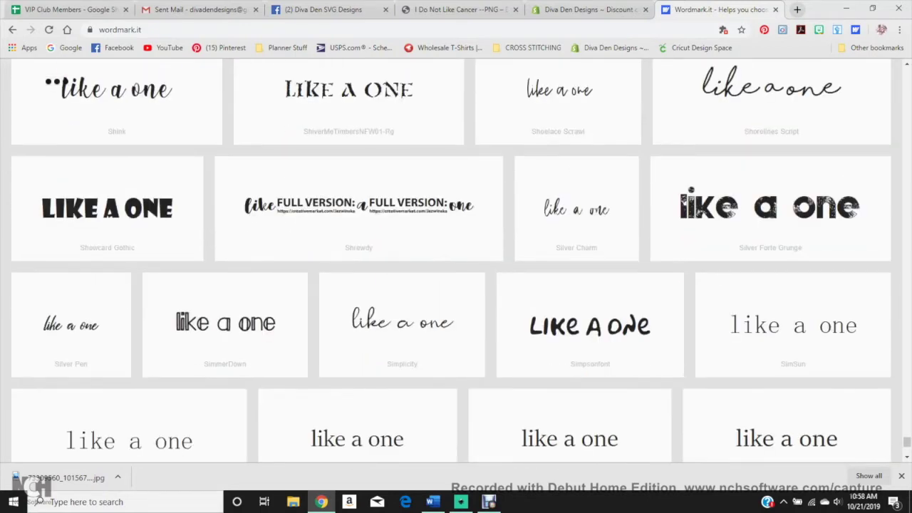
scroll(57, 81, "down", 5)
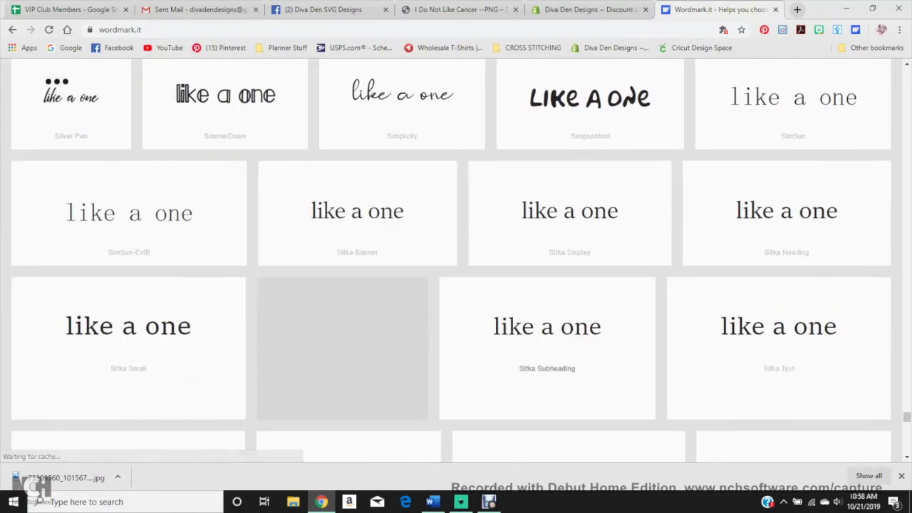
scroll(57, 81, "down", 4)
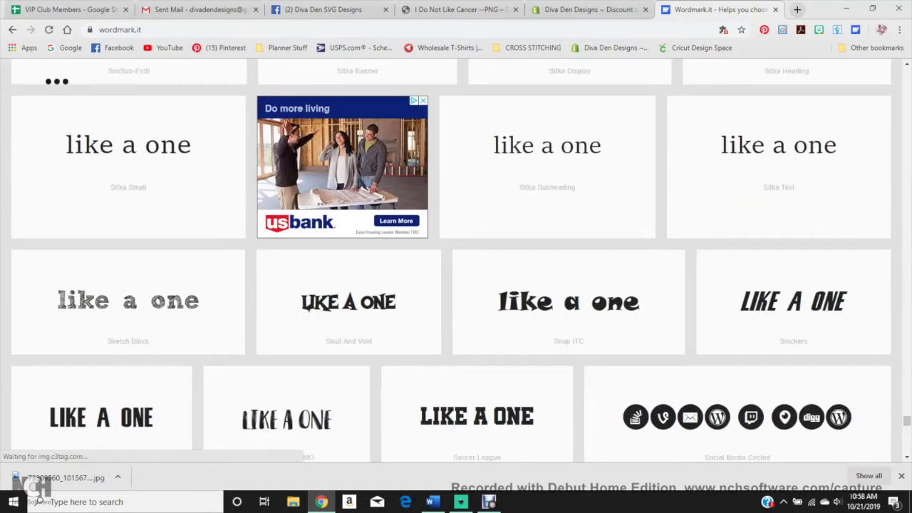
scroll(456, 260, "down", 4)
key("alt+Tab")
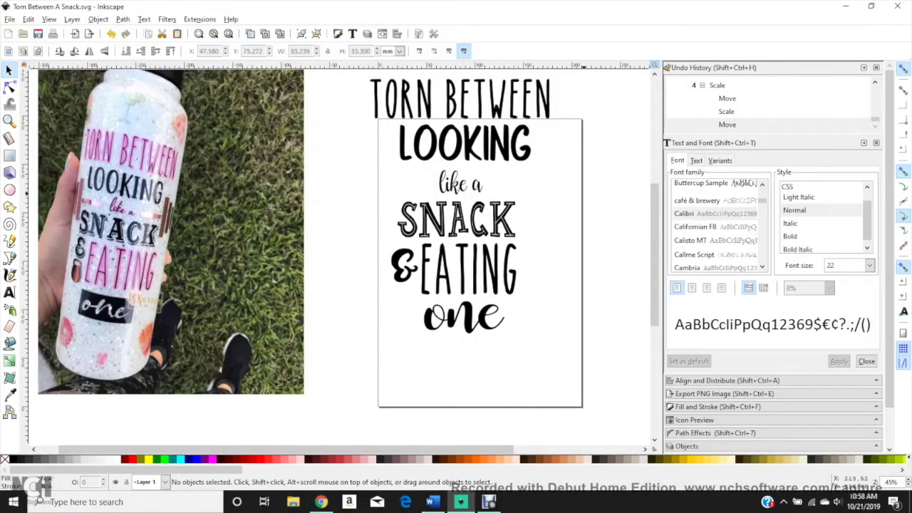
Step: Convert all seven text objects of the design to paths and ungroup them into individual letters
scroll(340, 257, "up", 2)
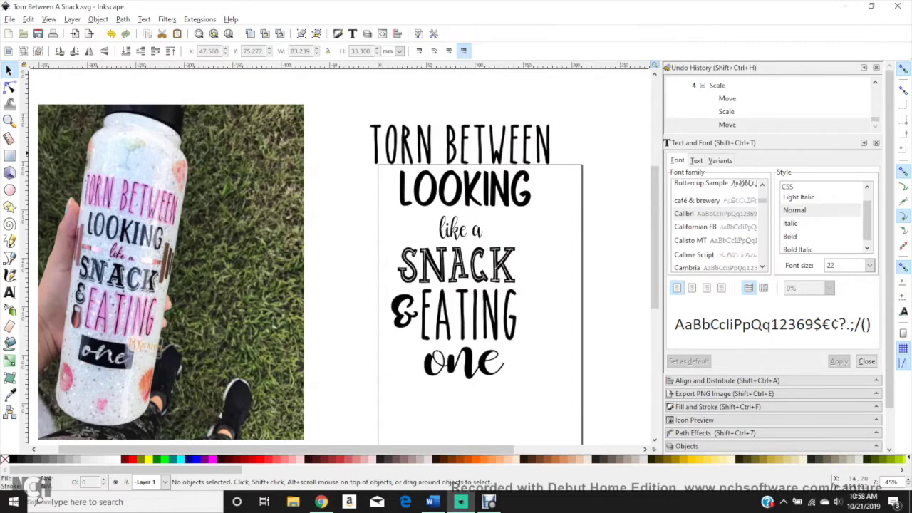
left_click_drag(341, 98, 559, 388)
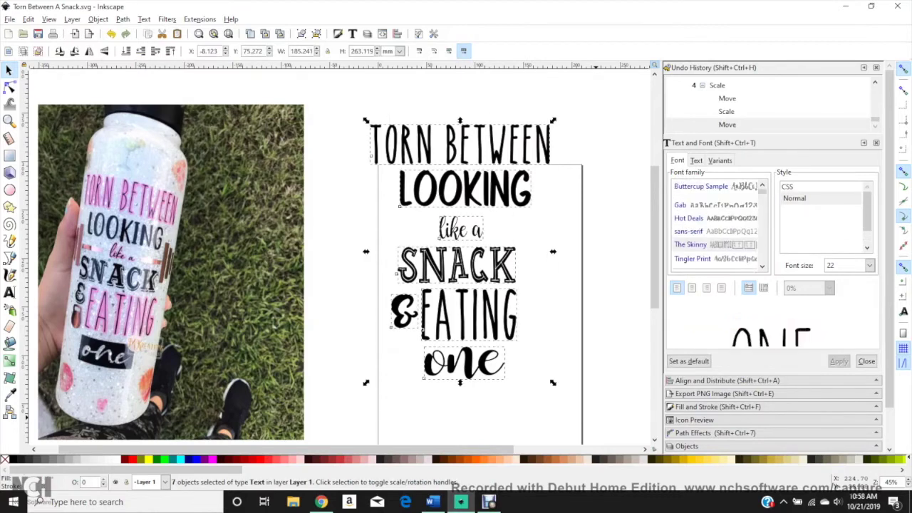
left_click(123, 20)
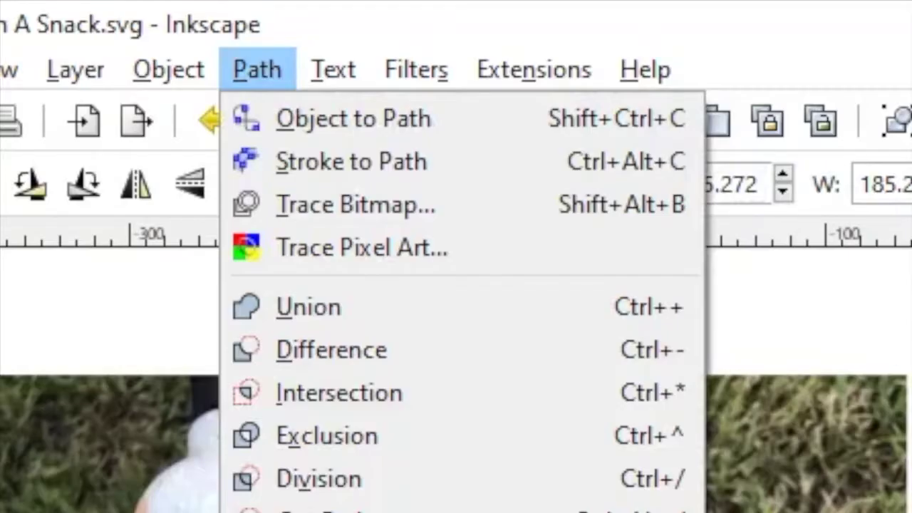
left_click(354, 118)
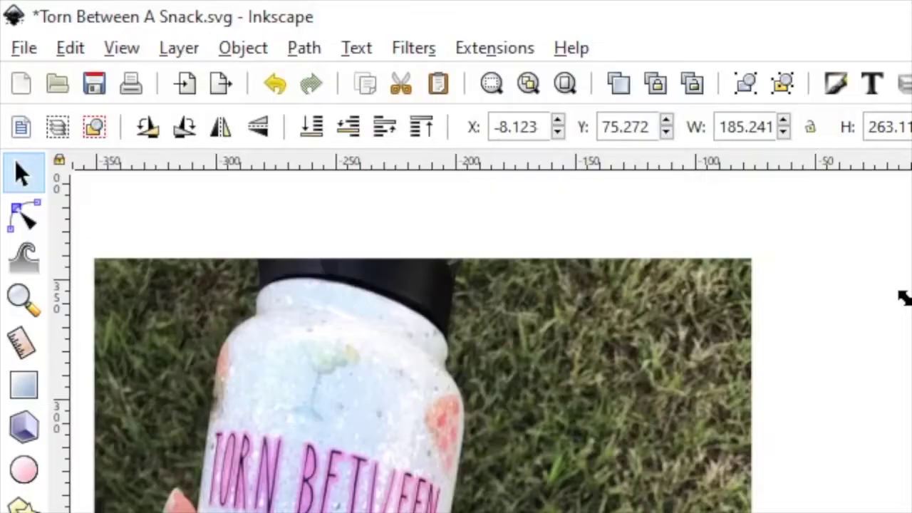
left_click(168, 70)
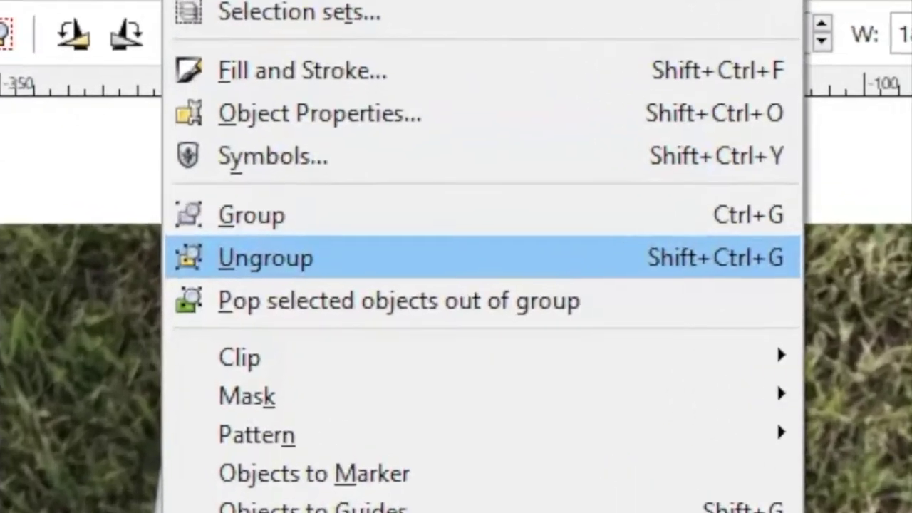
key("Return")
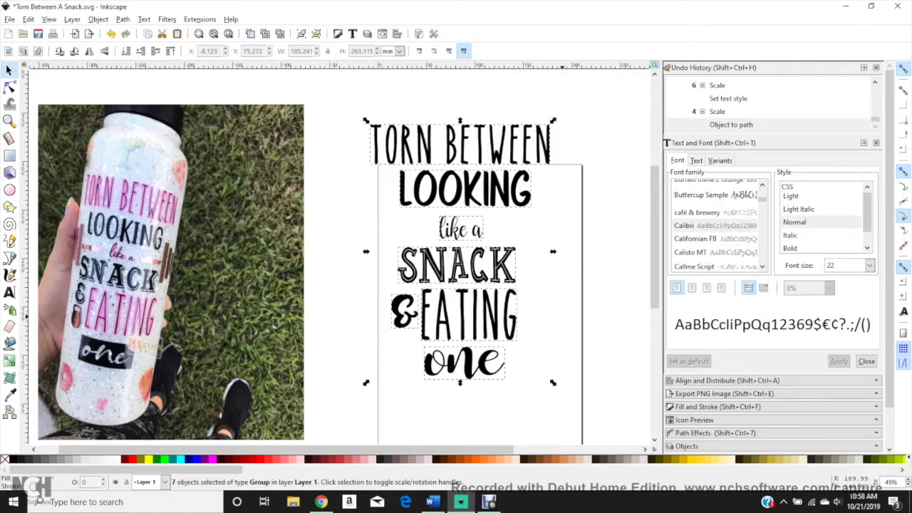
key("ctrl+shift+g")
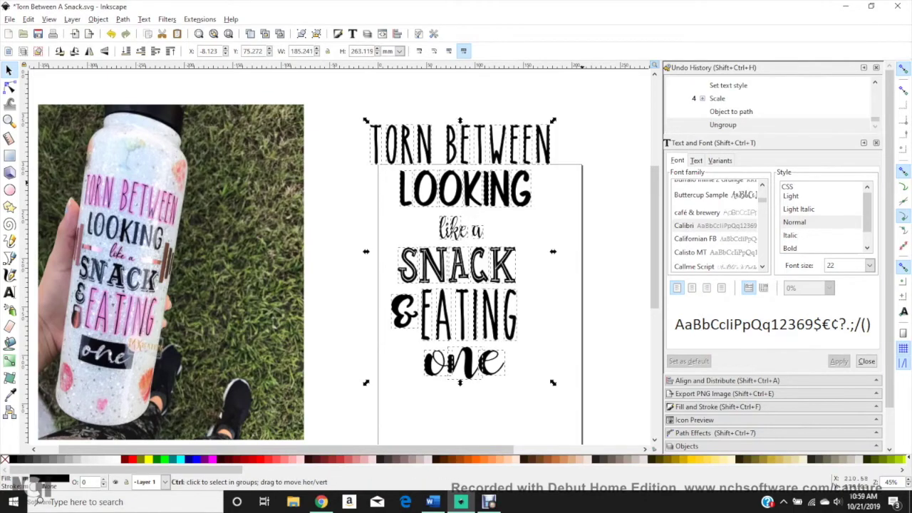
scroll(579, 136, "up", 2)
scroll(340, 257, "down", 8)
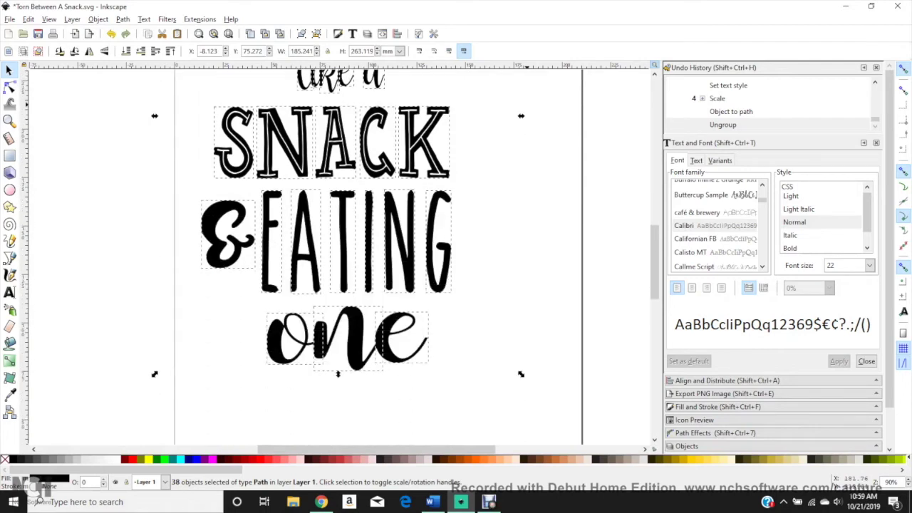
key("Escape")
scroll(534, 360, "down", 2)
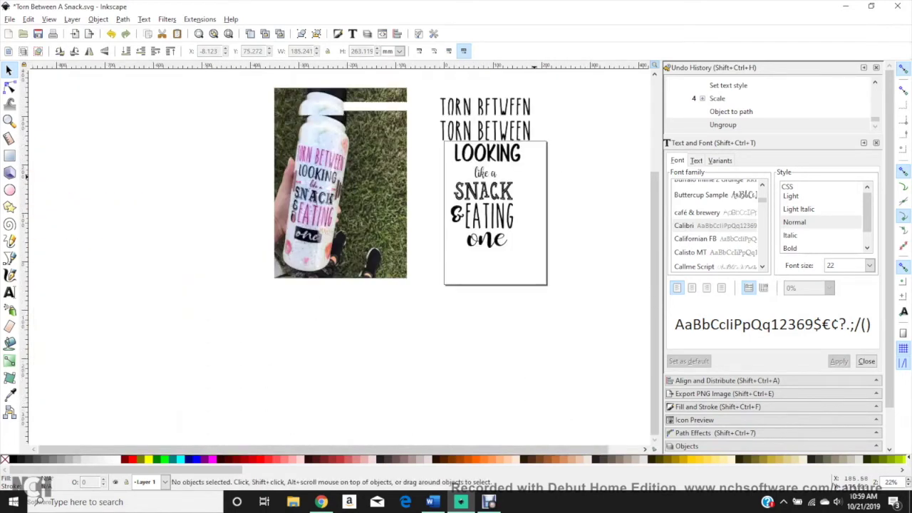
Step: Union the letters of TORN BETWEEN, LOOKING, like a and SNACK into one path per line
left_click_drag(314, 87, 554, 159)
left_click(122, 19)
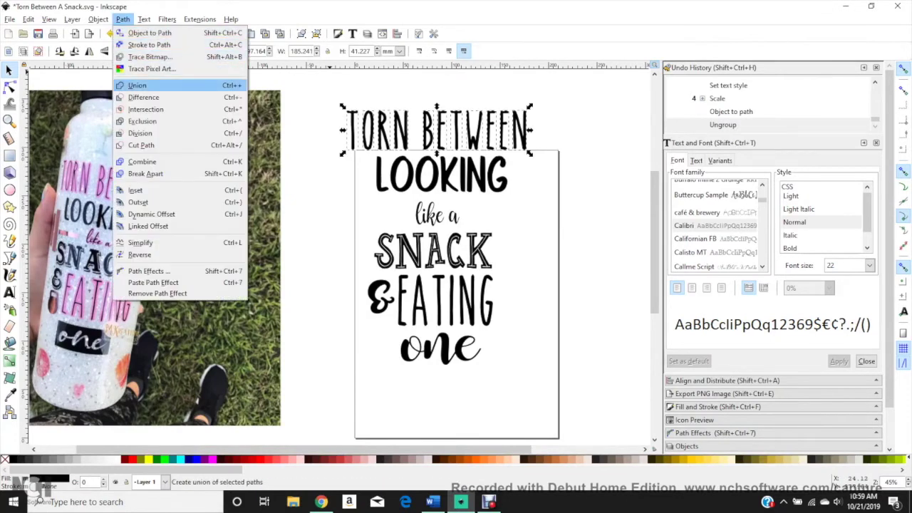
left_click(160, 83)
left_click(123, 19)
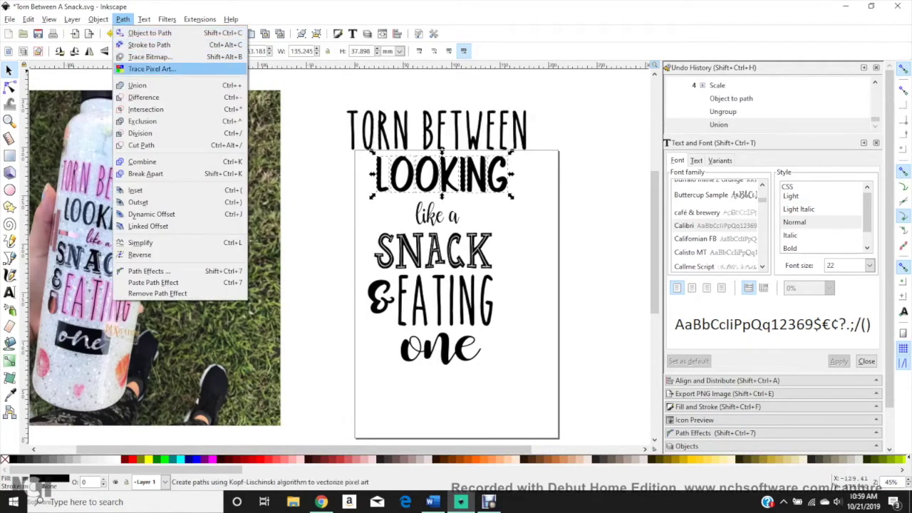
left_click(160, 85)
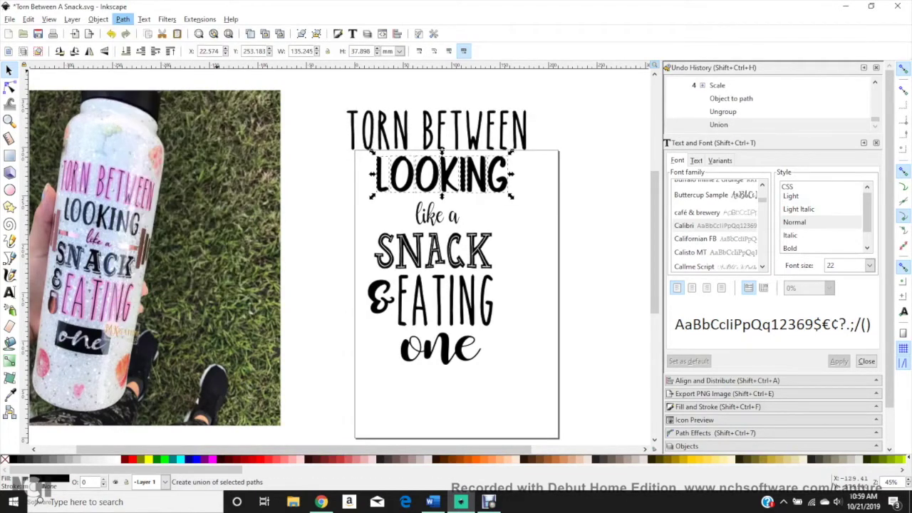
left_click(123, 20)
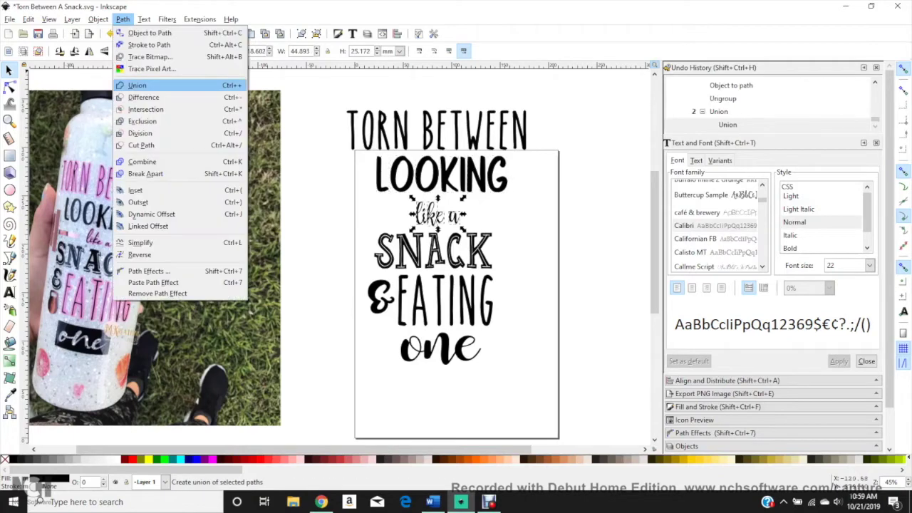
left_click(160, 85)
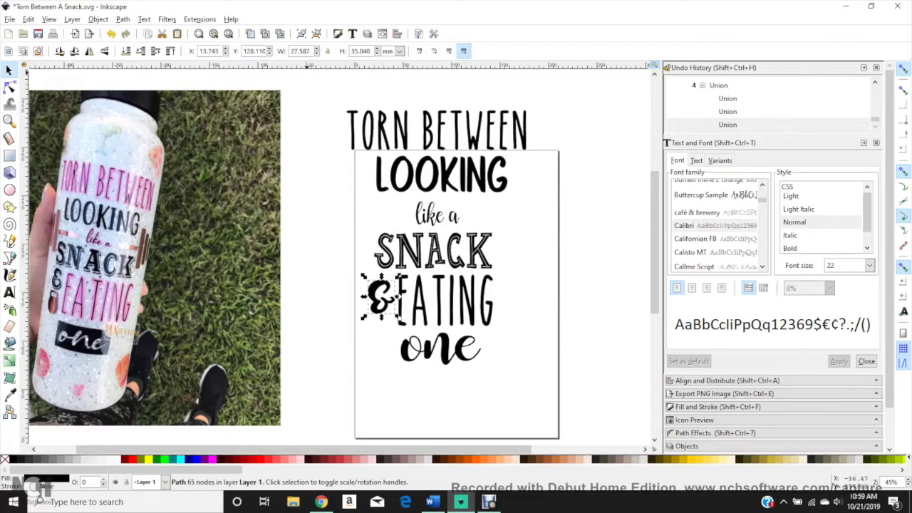
Step: Union the letters of EATING into one path, and do the same for the word one
left_click(123, 20)
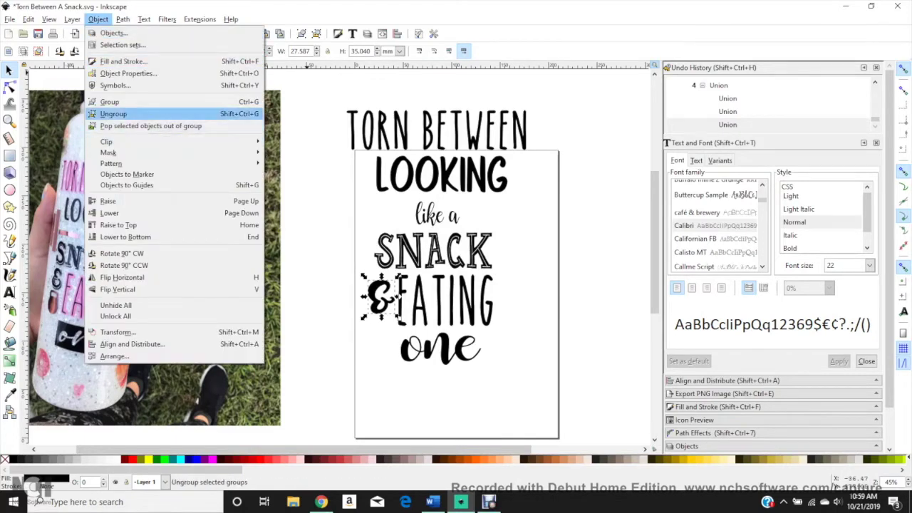
key("Escape")
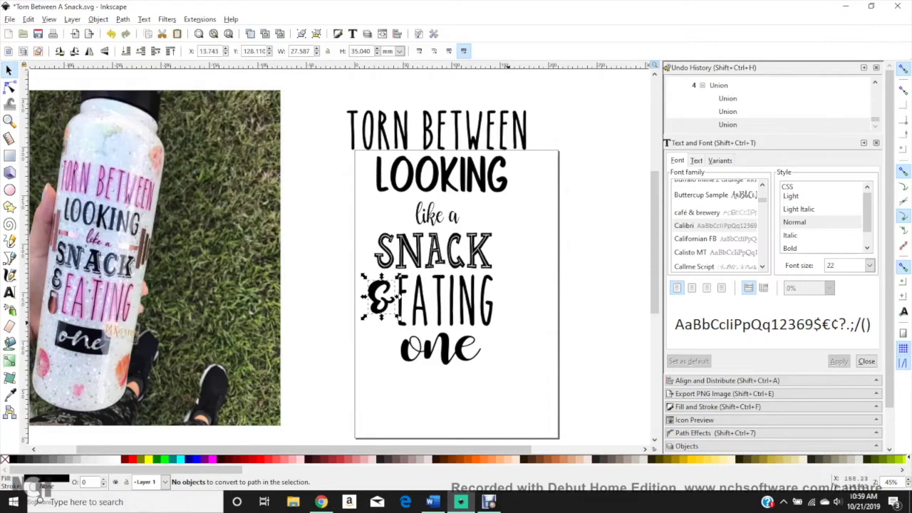
left_click_drag(520, 329, 391, 272)
left_click(122, 19)
left_click(139, 86)
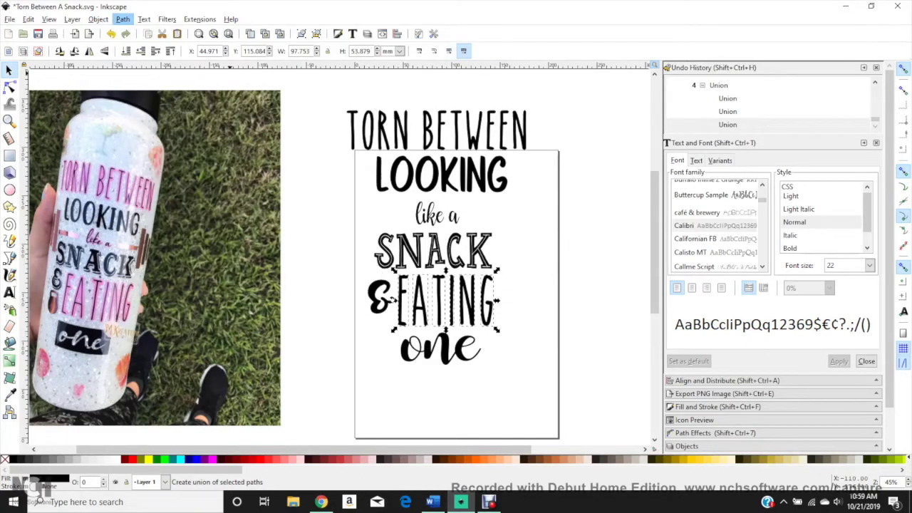
left_click_drag(500, 369, 388, 321)
left_click(123, 19)
left_click(143, 83)
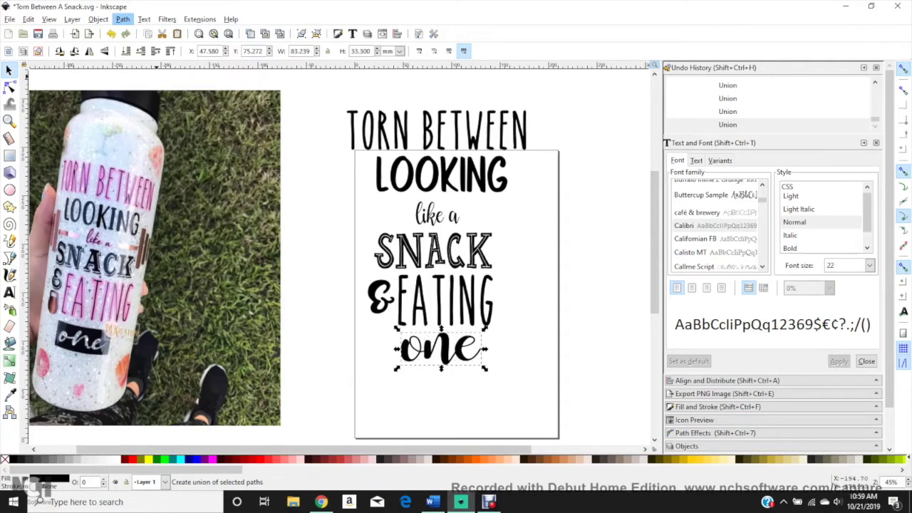
left_click(563, 182)
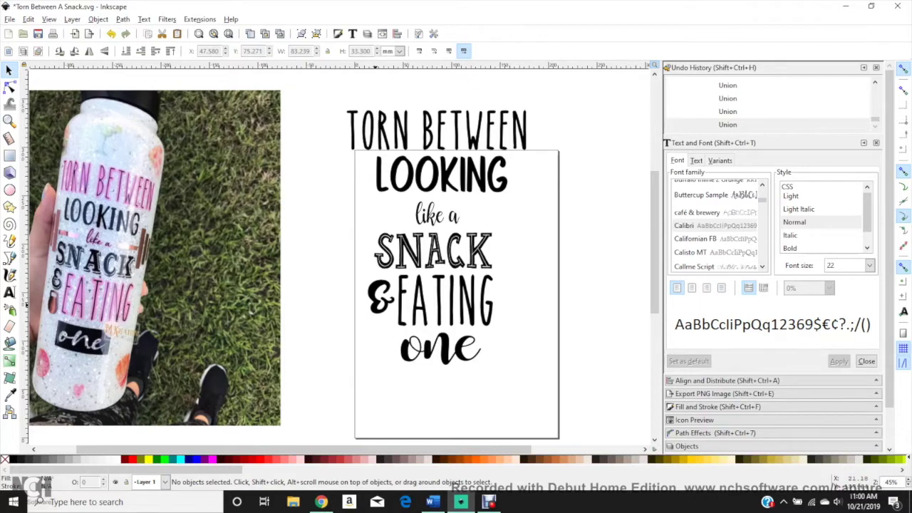
Step: Enlarge the ampersand to about 33 × 38 mm and reposition it close beside the upper part of EATING
left_click(375, 307)
left_click_drag(397, 318, 398, 322)
left_click_drag(384, 306, 364, 316)
left_click_drag(378, 331, 382, 299)
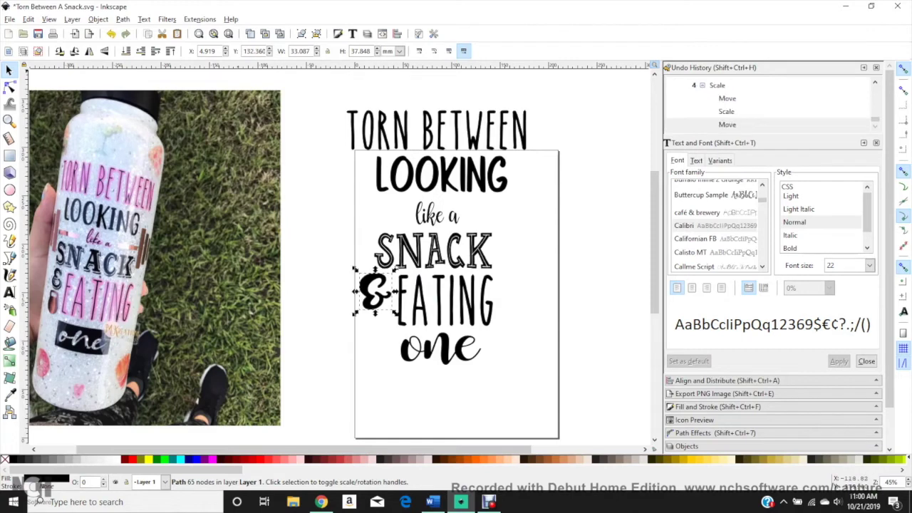
left_click(226, 49)
Step: Group the ampersand with EATING so they behave as one line
left_click(343, 266)
left_click_drag(344, 267, 503, 338)
left_click(122, 19)
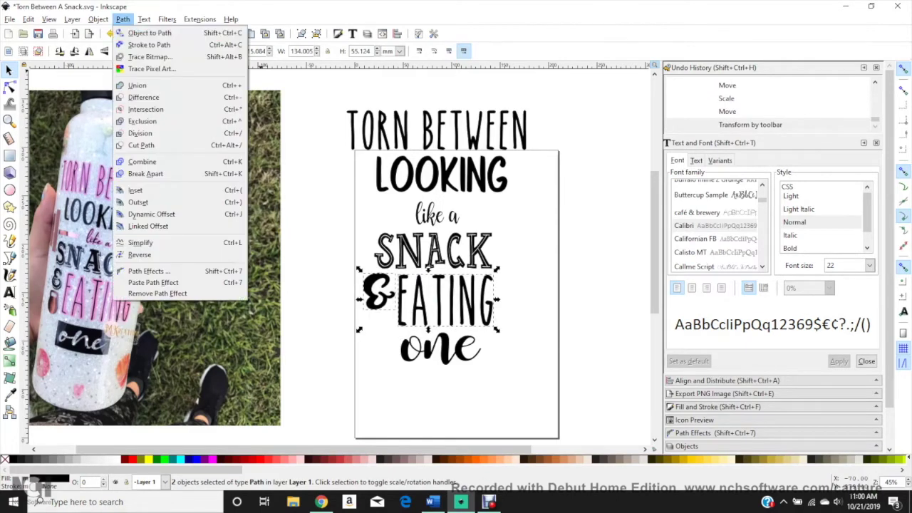
left_click(109, 86)
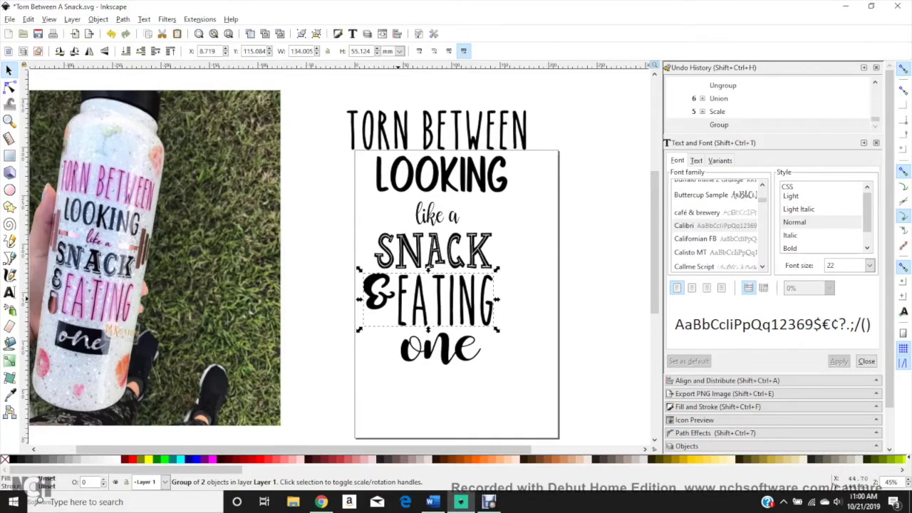
left_click(398, 283)
key("Escape")
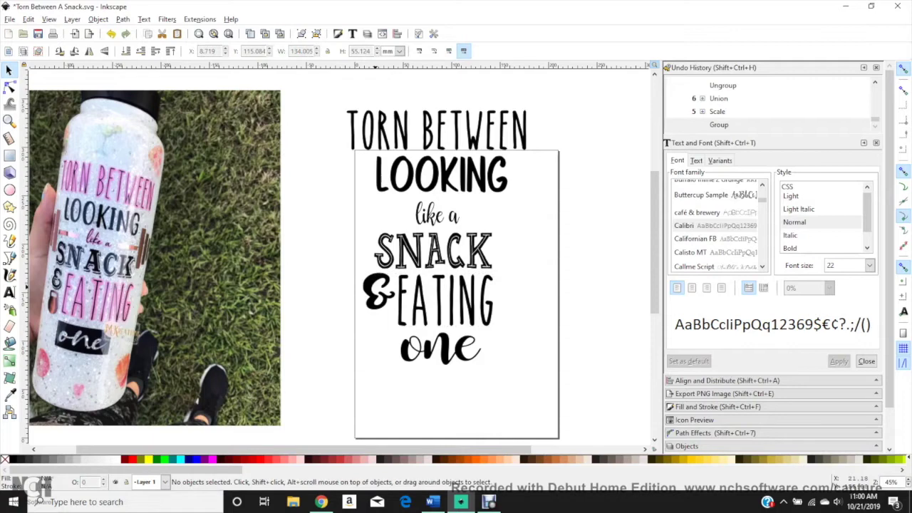
Step: Centre all six lines of the design on the vertical axis, relative to the last selected object
left_click(436, 299)
left_click_drag(302, 91, 574, 409)
left_click(727, 380)
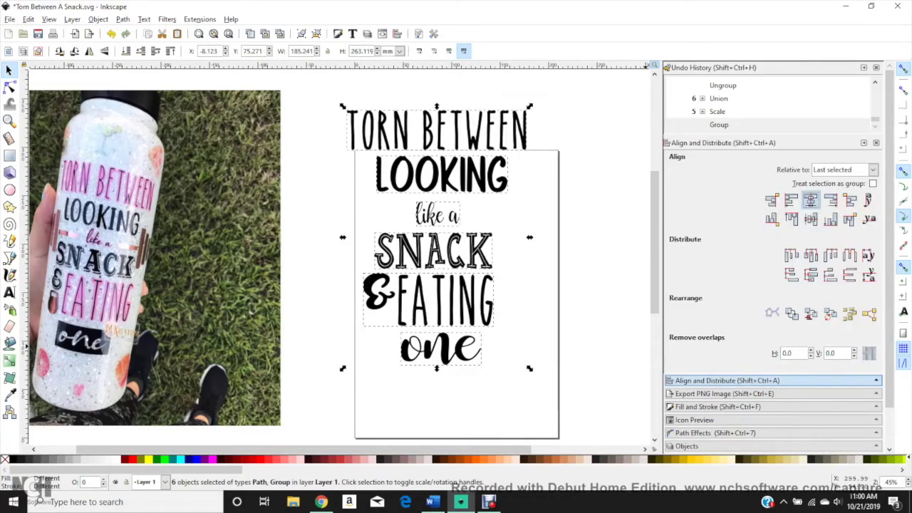
left_click(810, 200)
left_click(596, 178)
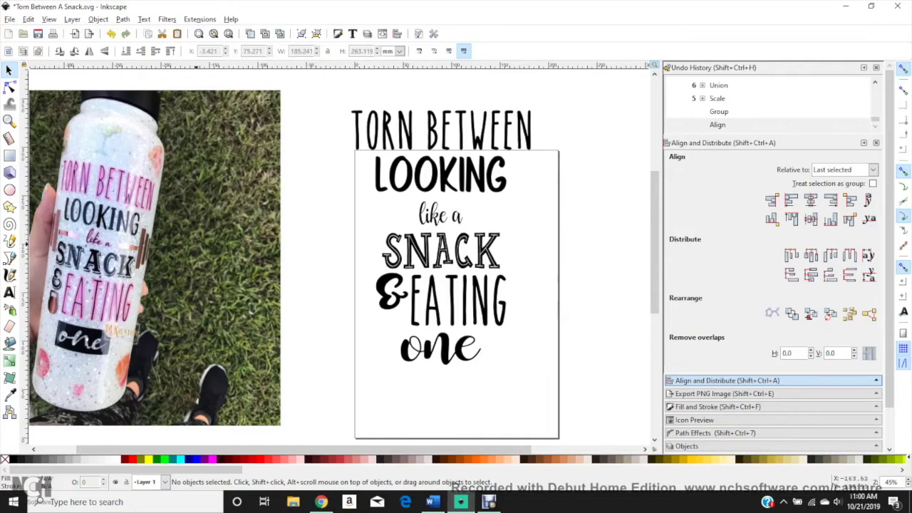
Step: Create a linked offset of TORN BETWEEN filled with #FF8080, expand it slightly beyond the letters, and convert it to a path
left_click(410, 131)
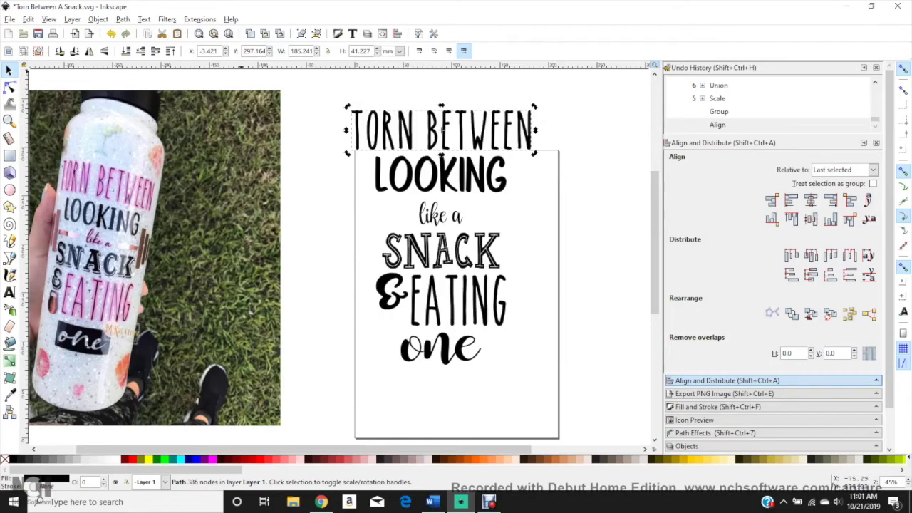
left_click(123, 19)
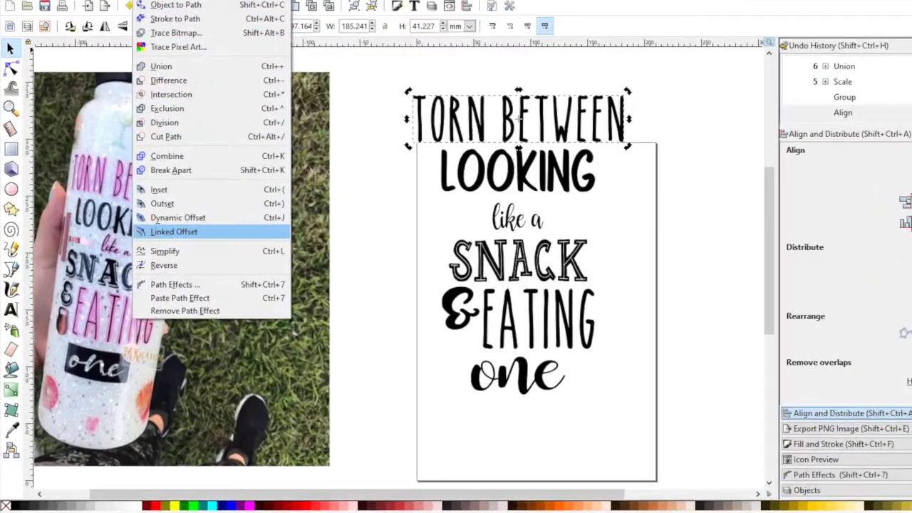
left_click(174, 231)
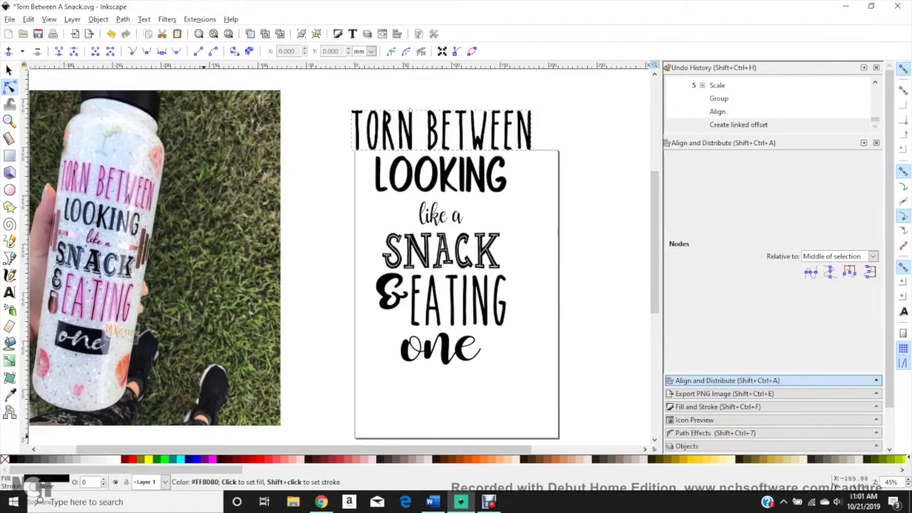
left_click(284, 459)
left_click_drag(410, 111, 411, 108)
key("ctrl+shift+c")
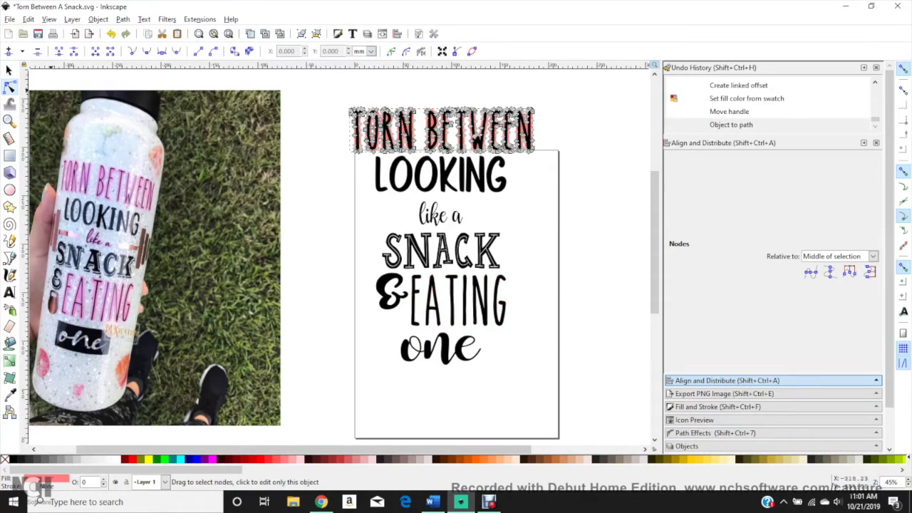
left_click(10, 70)
left_click(414, 301)
left_click(284, 460)
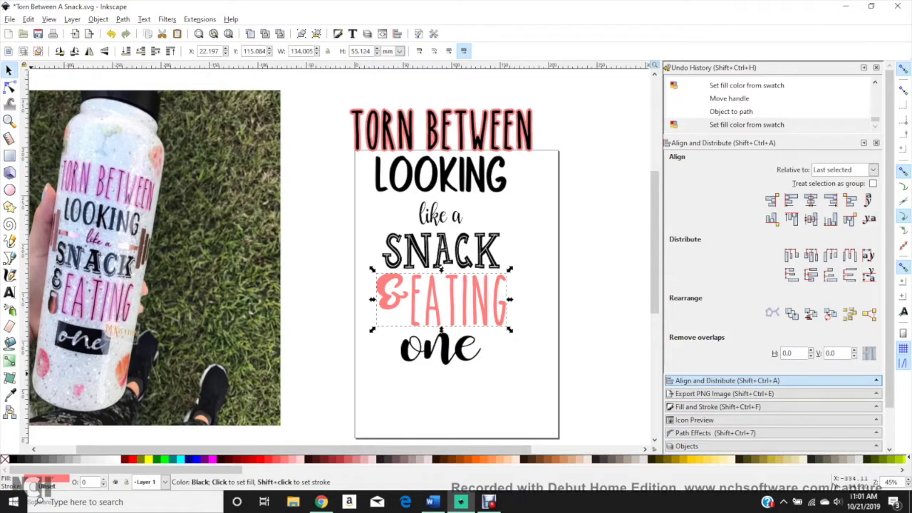
left_click(15, 459)
key("Escape")
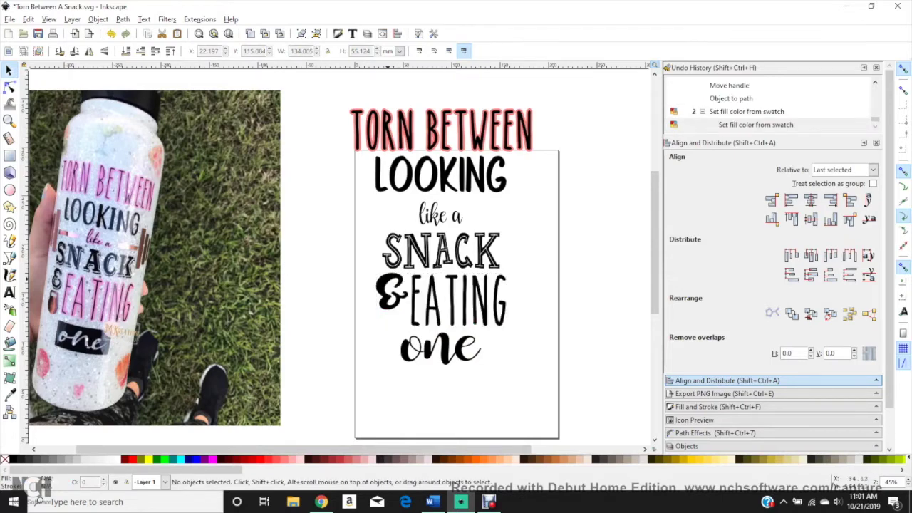
Step: Ungroup the ampersand and EATING so each can be edited separately
left_click(394, 292)
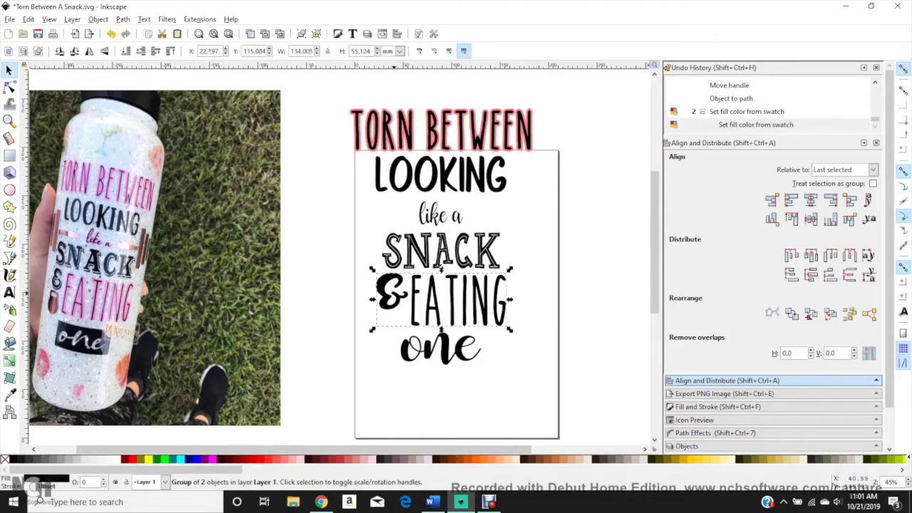
left_click(122, 19)
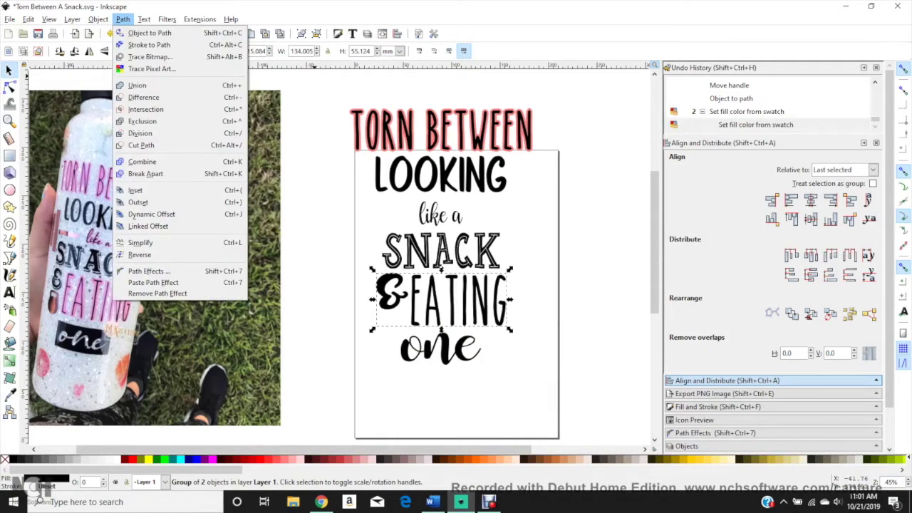
mouse_move(98, 20)
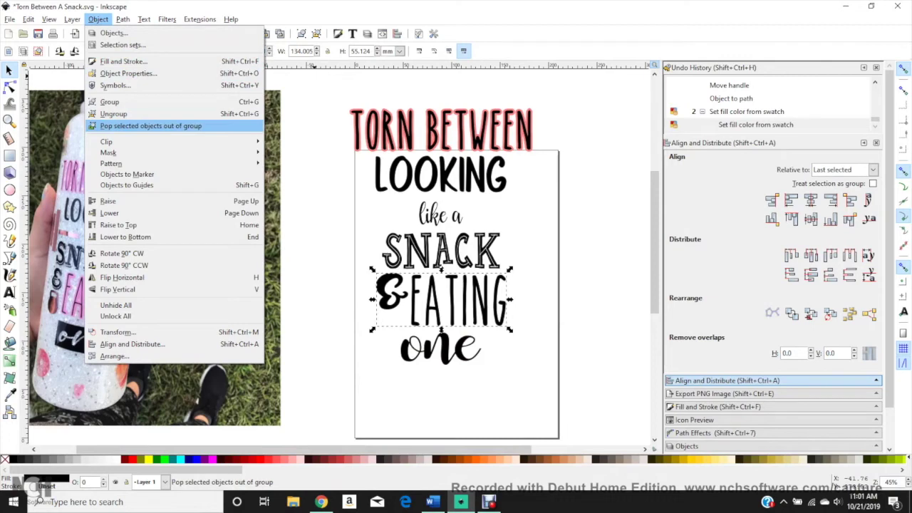
key("Up")
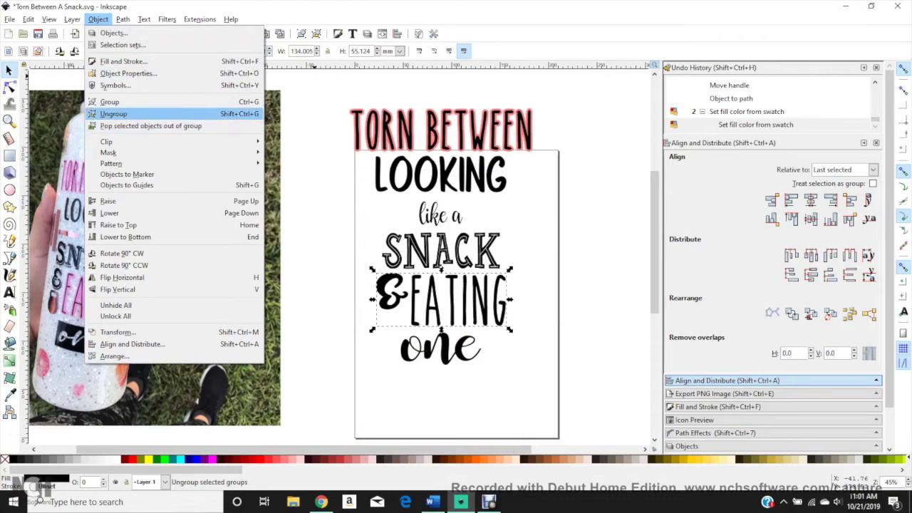
left_click(114, 114)
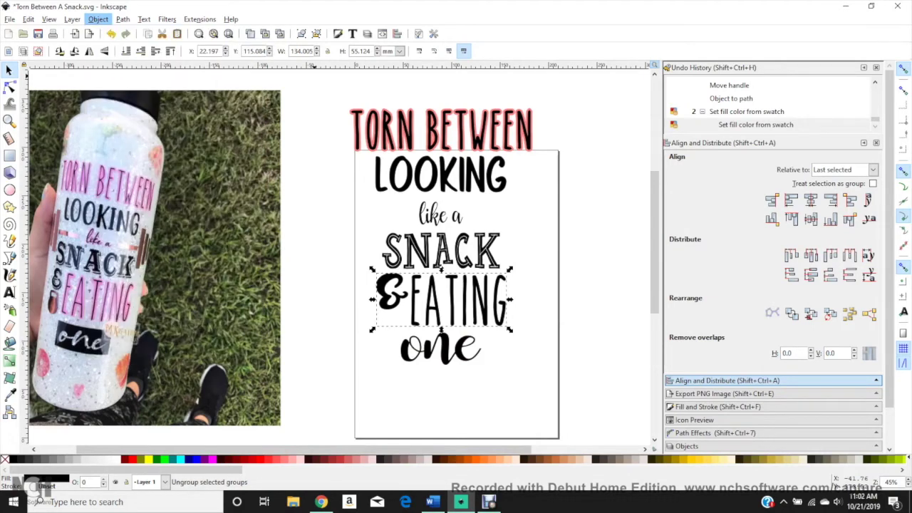
Step: Create a linked offset of EATING in TORN BETWEEN's light red outline colour, expand it slightly, and convert it to a path
left_click(452, 300)
left_click(122, 19)
left_click(151, 226)
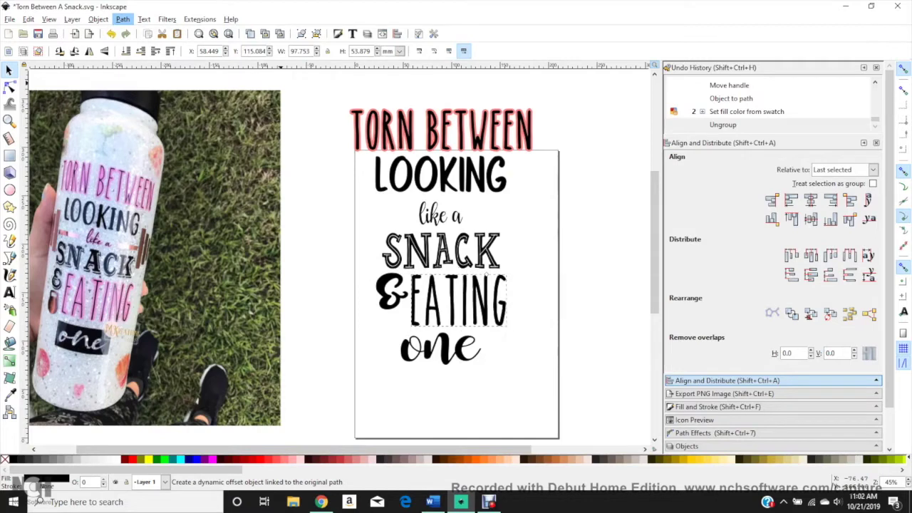
left_click_drag(499, 275, 499, 271)
left_click(122, 19)
left_click(141, 33)
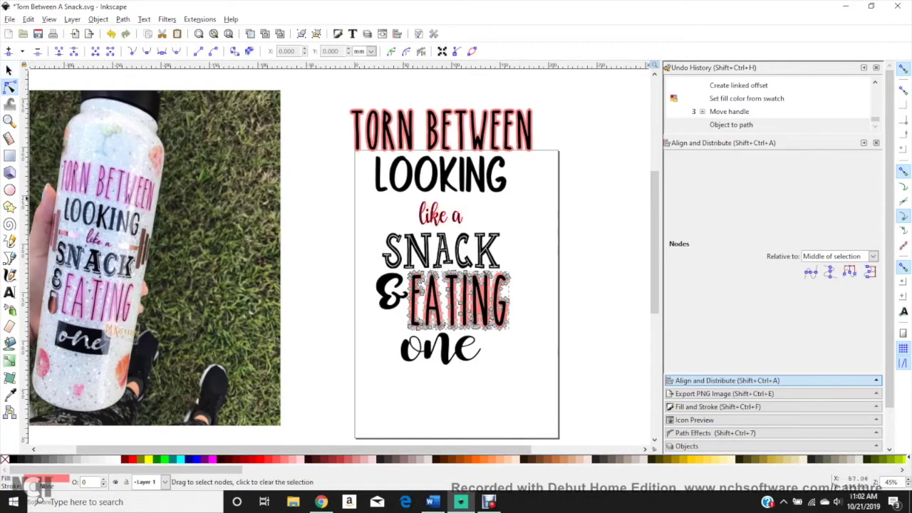
scroll(485, 265, "up", 3)
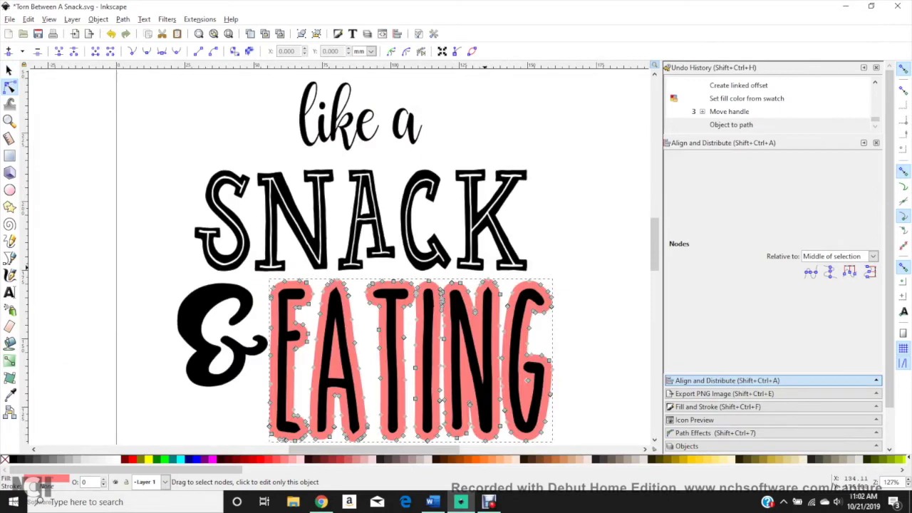
scroll(573, 196, "down", 2)
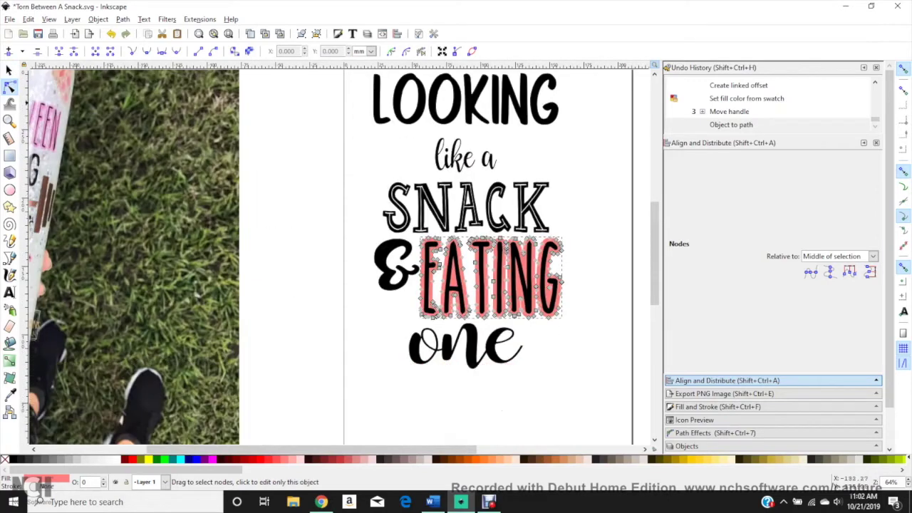
scroll(298, 169, "down", 1)
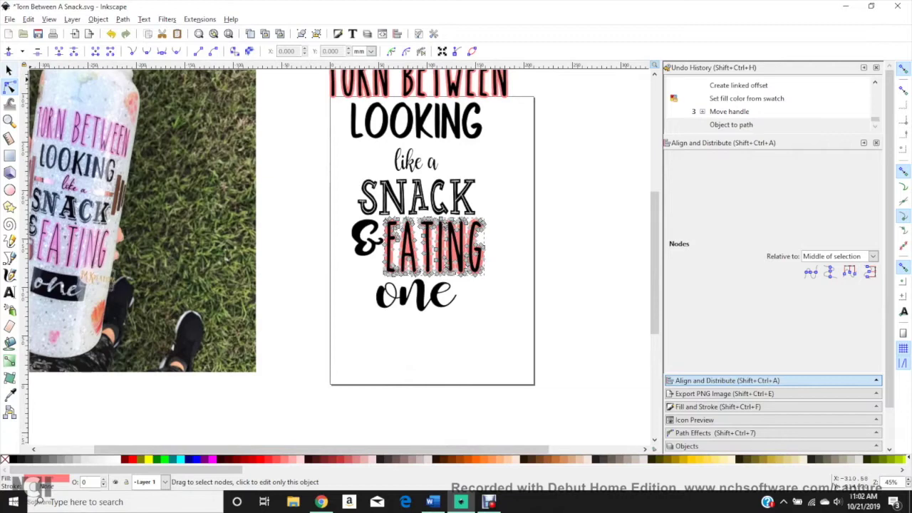
left_click(10, 70)
Step: Create a linked offset of "like a" with the same light red fill, expand it slightly, and convert it to a path
scroll(523, 128, "up", 2)
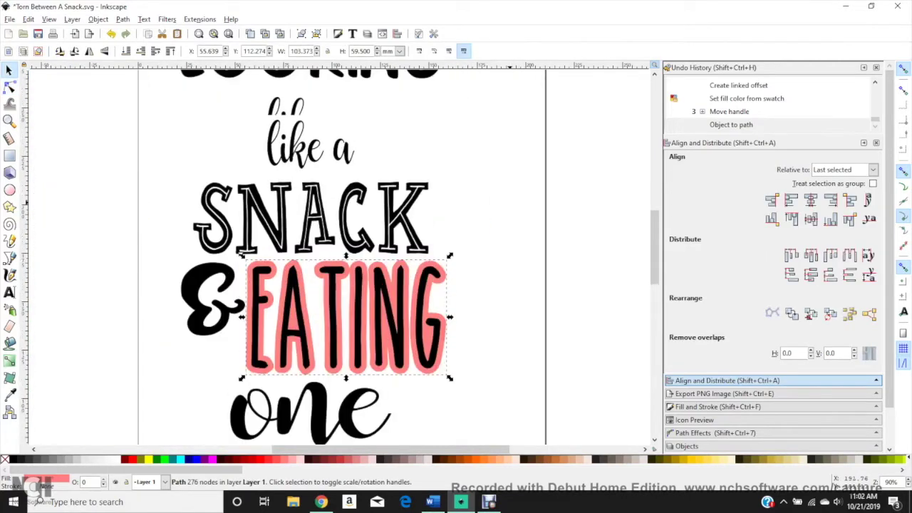
left_click(310, 191)
left_click(122, 19)
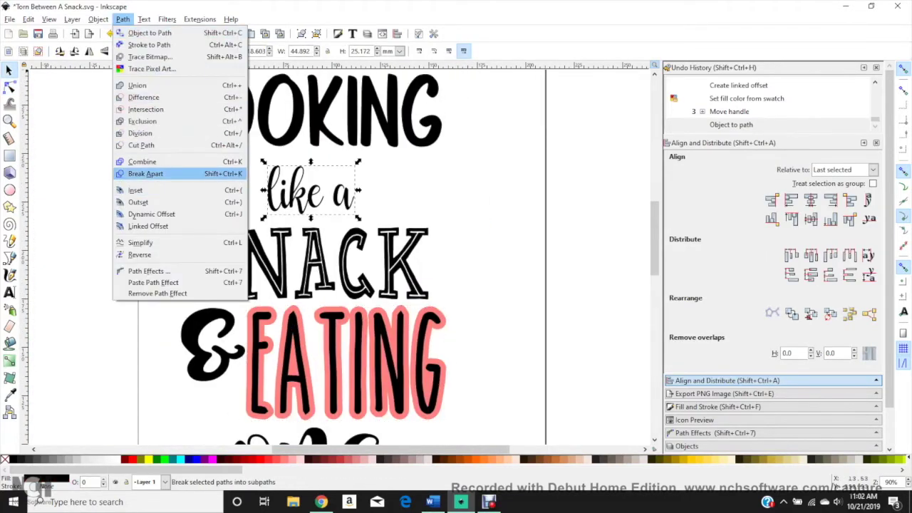
left_click(148, 225)
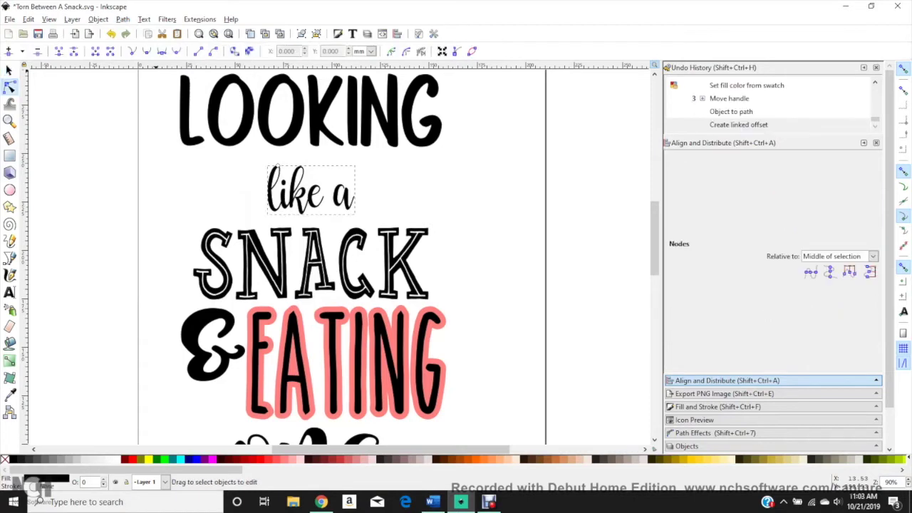
left_click(285, 460)
left_click_drag(277, 165, 279, 164)
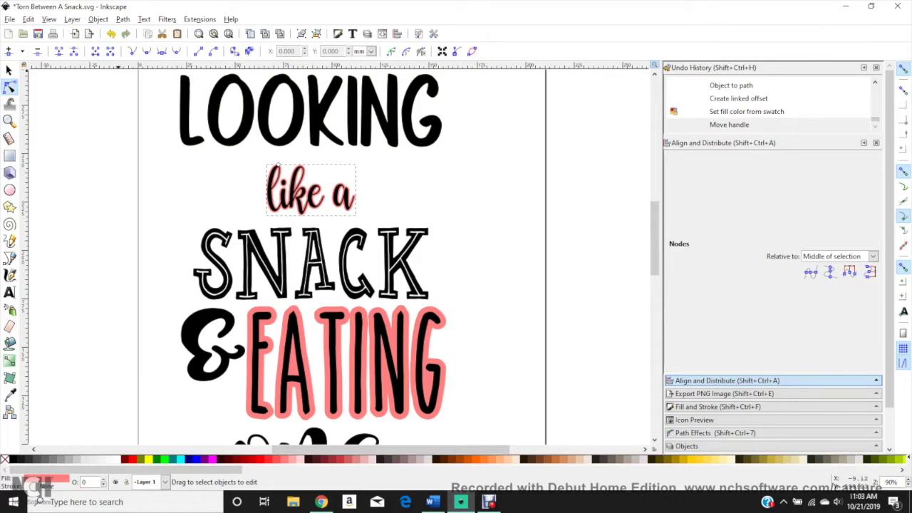
key("alt+p")
key("Down")
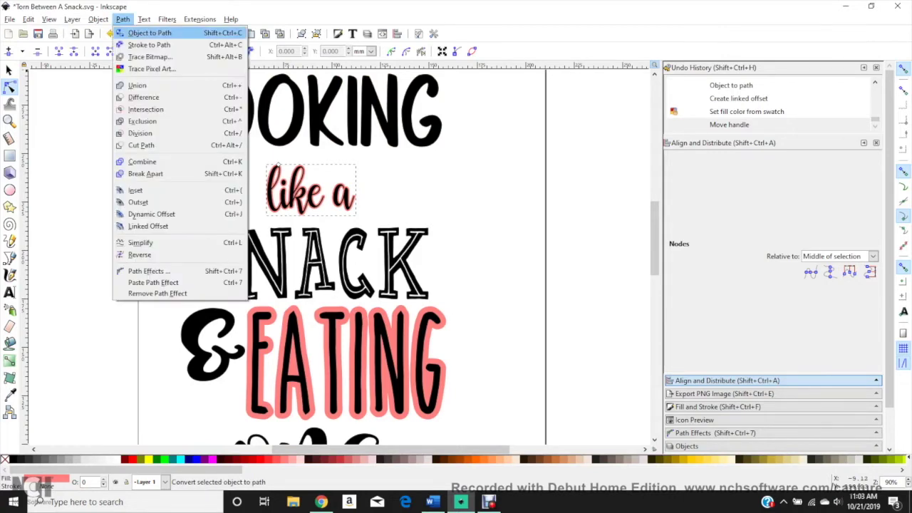
key("Return")
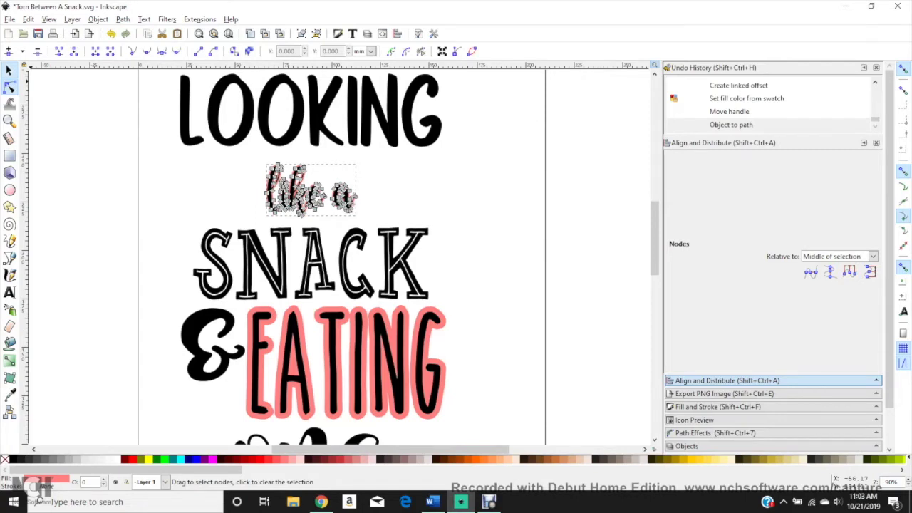
key("s")
key("Escape")
Step: Group the TORN BETWEEN lettering with its light red outline
key("4")
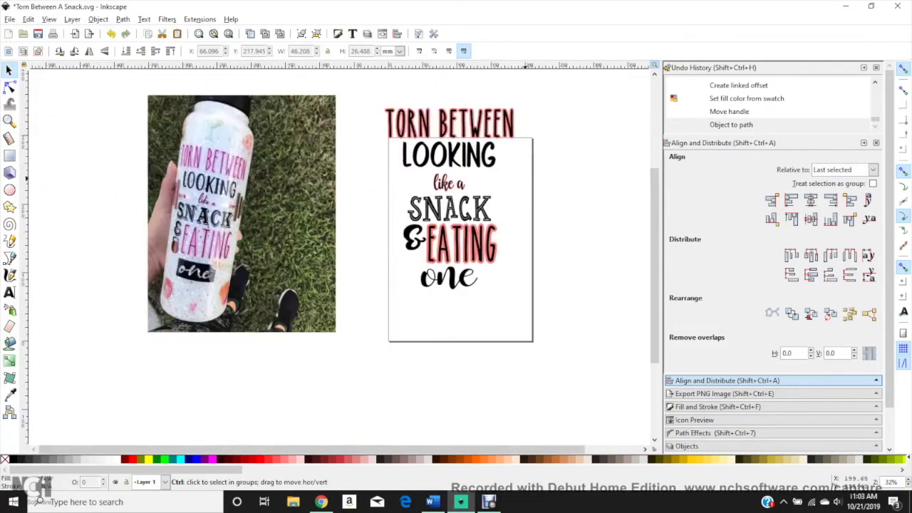
left_click_drag(368, 94, 554, 141)
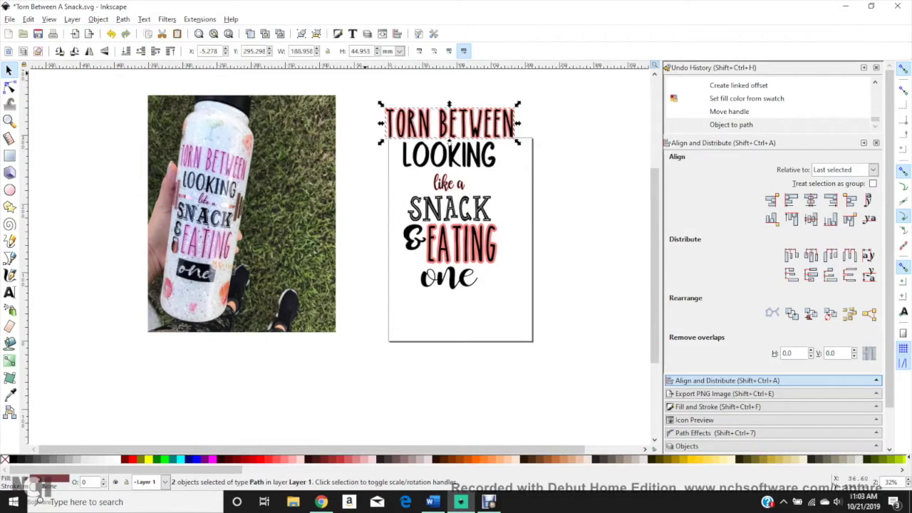
left_click(98, 19)
left_click(114, 101)
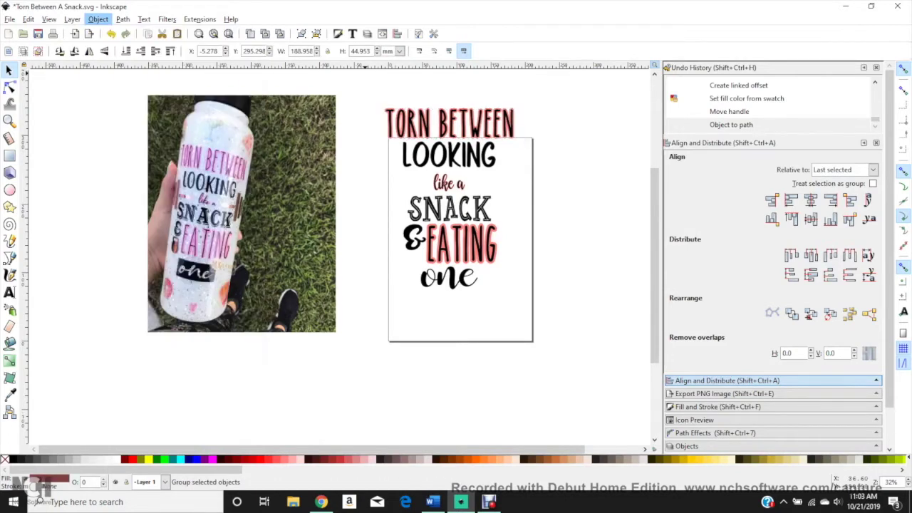
Step: Group "like a" with its outline, and group the ampersand with EATING and its outline
left_click(445, 156)
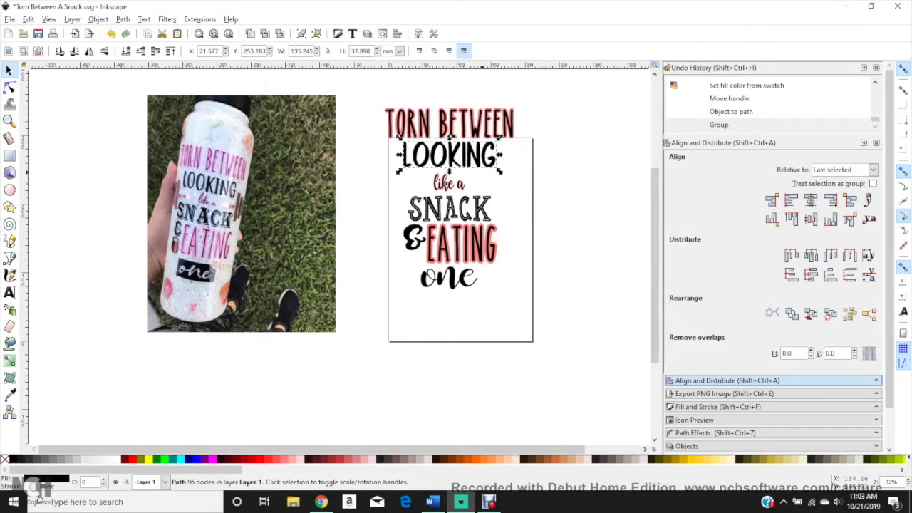
key("Escape")
left_click_drag(425, 166, 428, 162)
left_click_drag(425, 170, 472, 198)
left_click(97, 19)
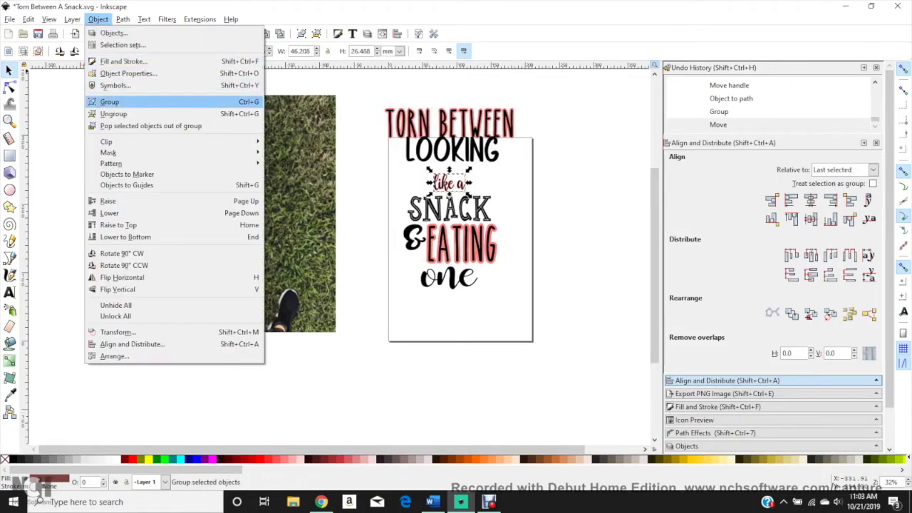
left_click(121, 100)
Step: Centre all six lines of the design on the vertical axis, relative to the last selected object
left_click_drag(371, 93, 595, 382)
left_click(810, 201)
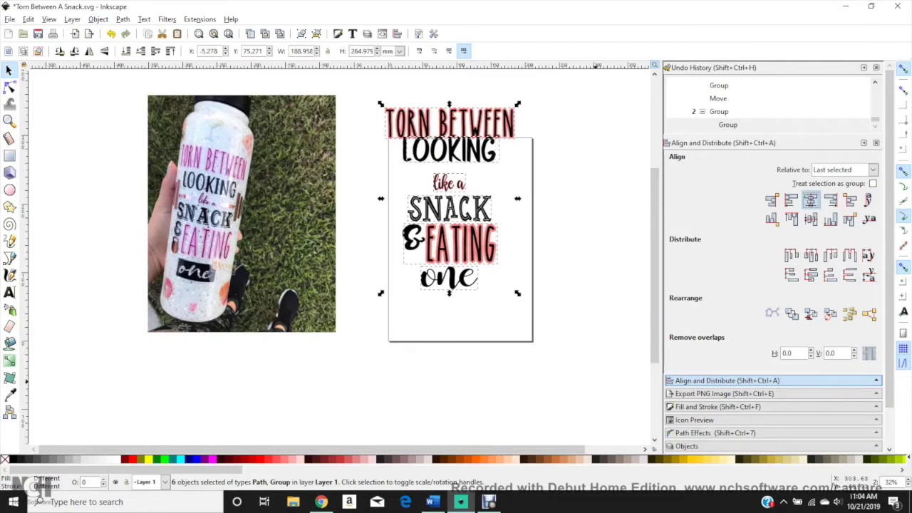
left_click(563, 171)
Step: Reposition LOOKING between TORN BETWEEN and "like a", clear of both, and recentre the six lines on the vertical axis
left_click(445, 143)
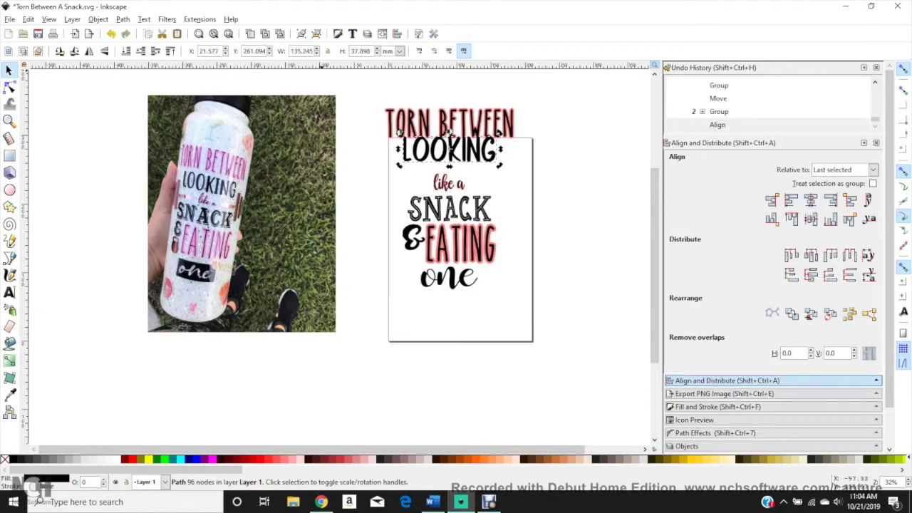
left_click_drag(450, 149, 365, 138)
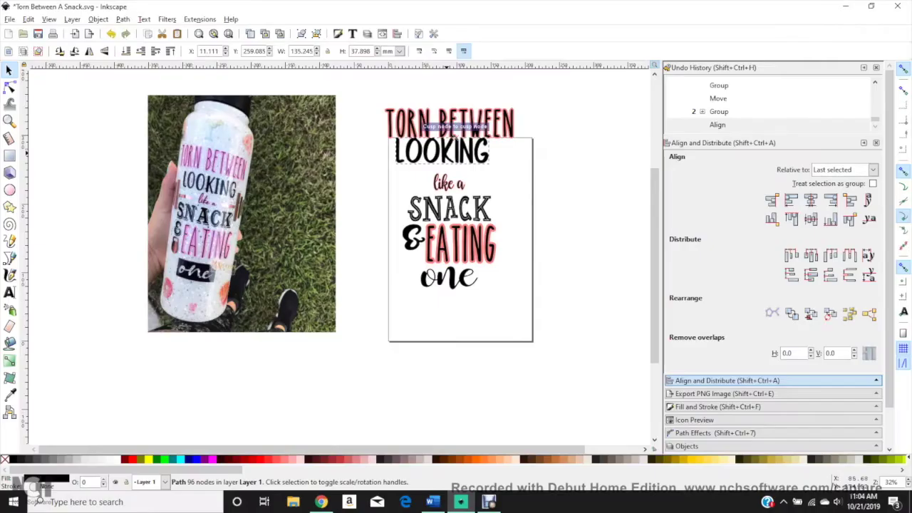
left_click_drag(421, 132, 427, 132)
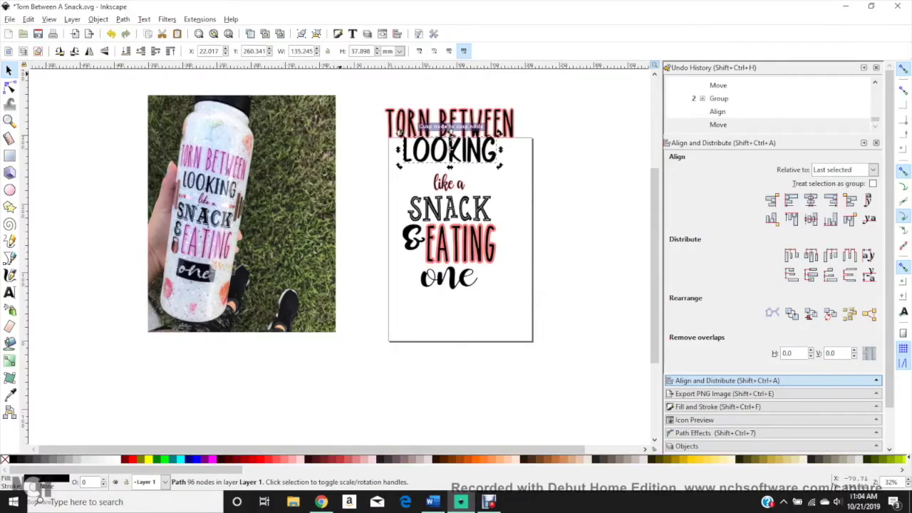
left_click(270, 54)
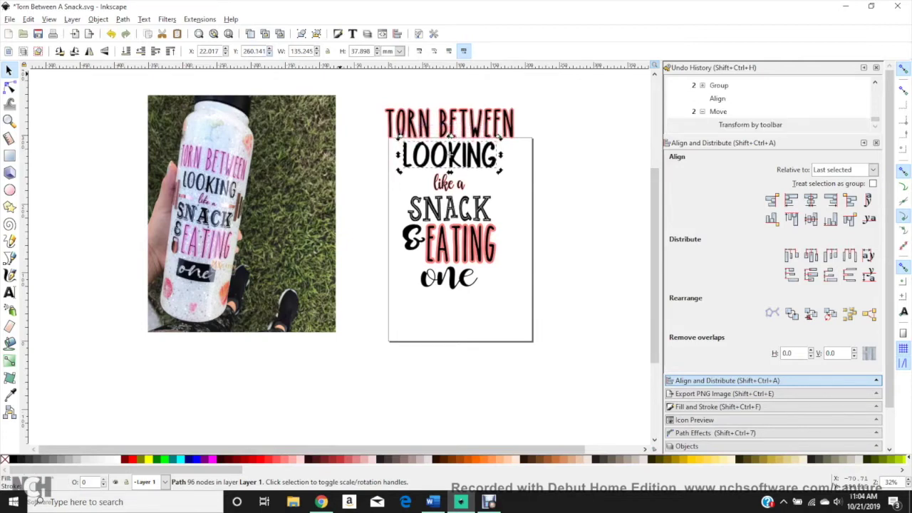
left_click_drag(450, 153, 450, 154)
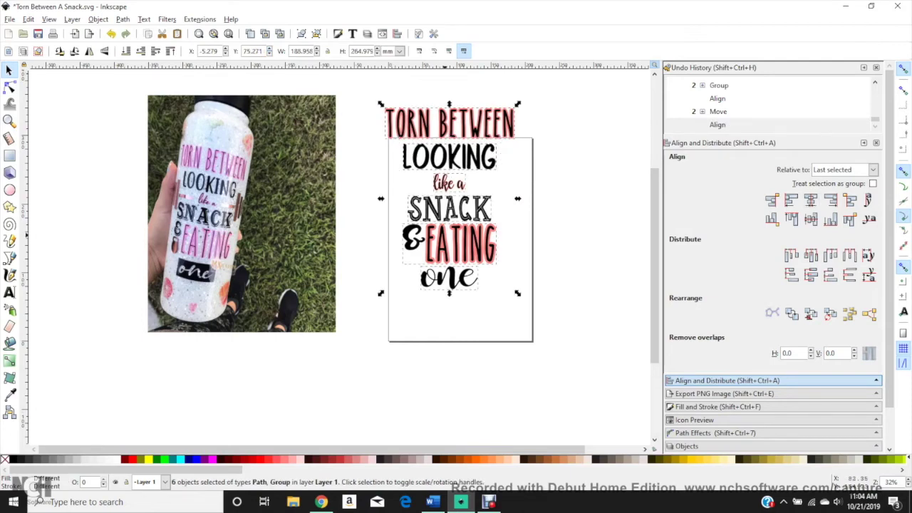
Step: Move the whole text design over the page's right edge and shift the bottle photo farther away from the page's left side
left_click_drag(445, 235, 566, 196)
left_click(285, 214)
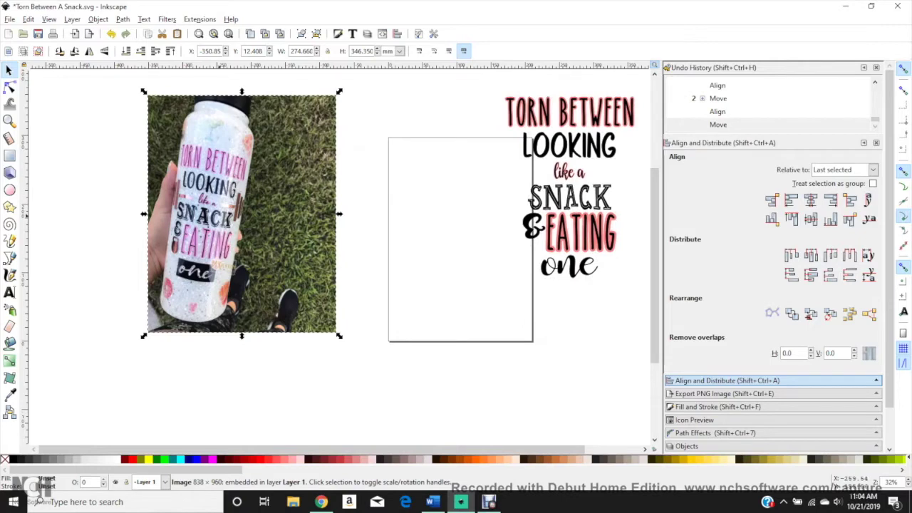
scroll(191, 245, "up", 4)
left_click_drag(119, 261, 198, 362)
left_click_drag(337, 131, 215, 321)
left_click_drag(296, 156, 471, 245)
left_click_drag(343, 180, 456, 213)
left_click_drag(384, 390, 98, 270)
left_click_drag(329, 331, 257, 209)
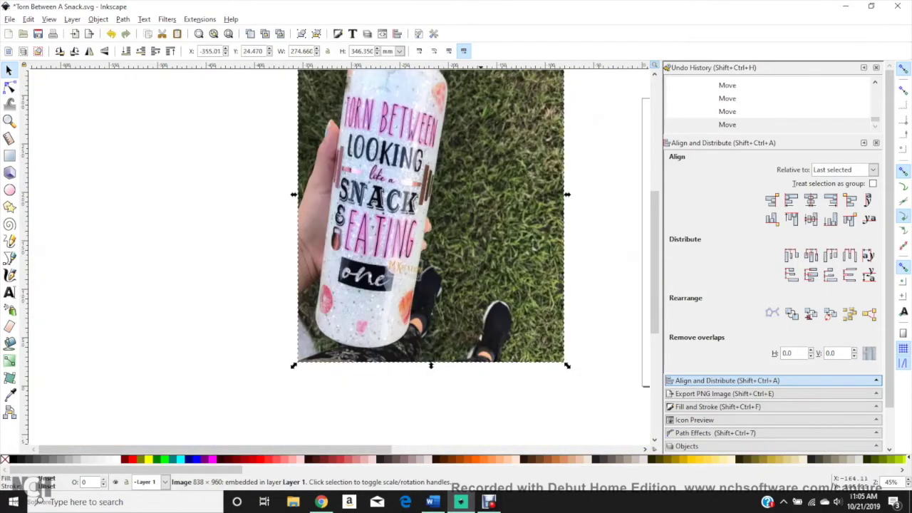
left_click_drag(483, 187, 228, 244)
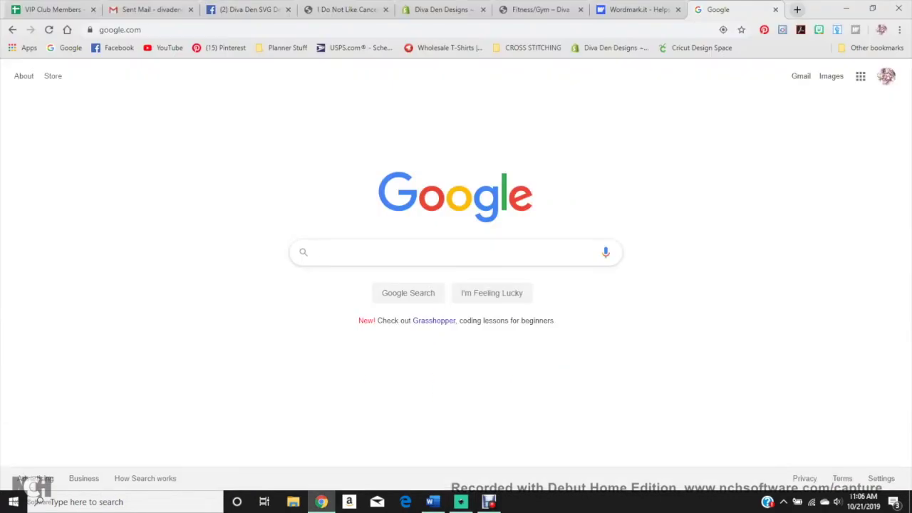
Step: Switch to Chrome and search Google Images for "barbell clipart"
left_click(362, 251)
type("barbell clipart")
key("Return")
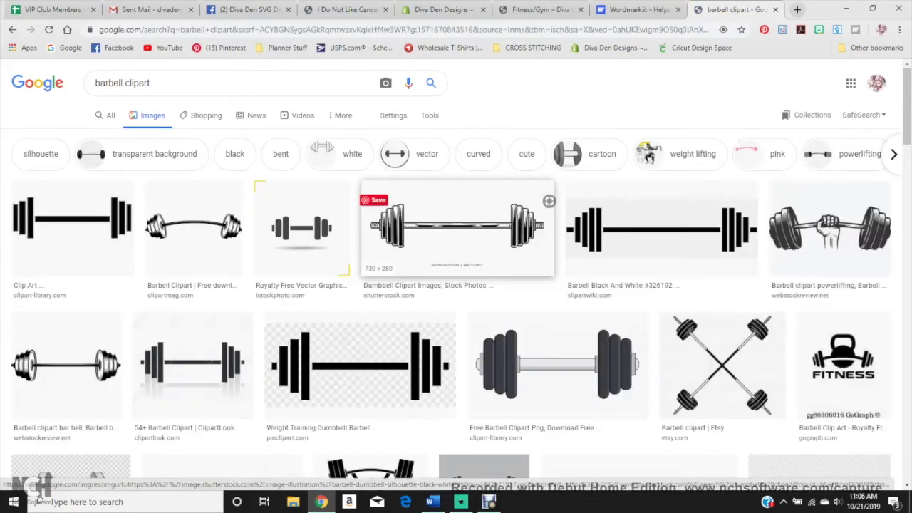
Step: Open the pinclipart.com Weight Training Dumbbell Barbell image with the solid black barbell and save it to the computer
scroll(321, 256, "down", 2)
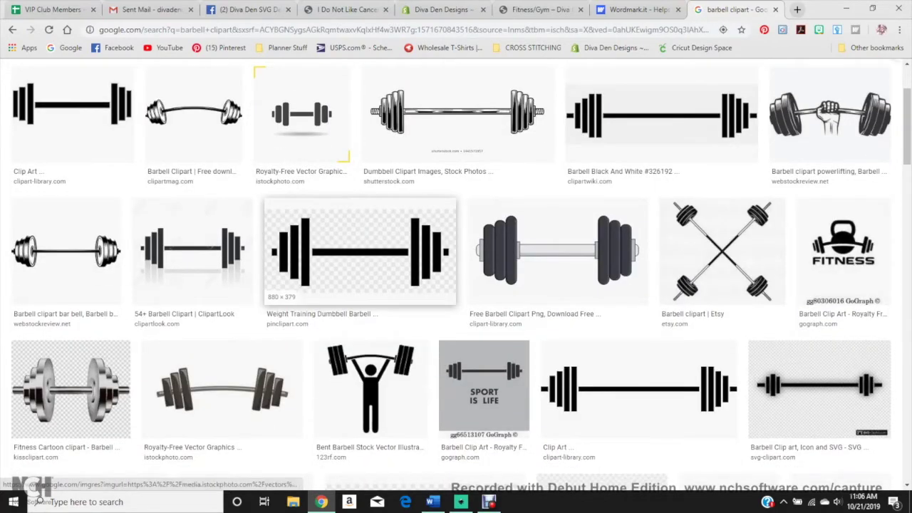
left_click(360, 249)
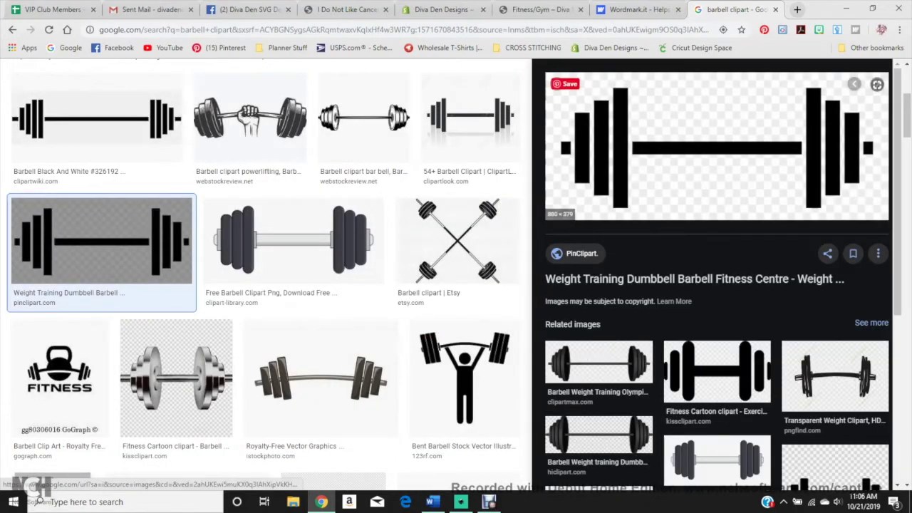
right_click(617, 163)
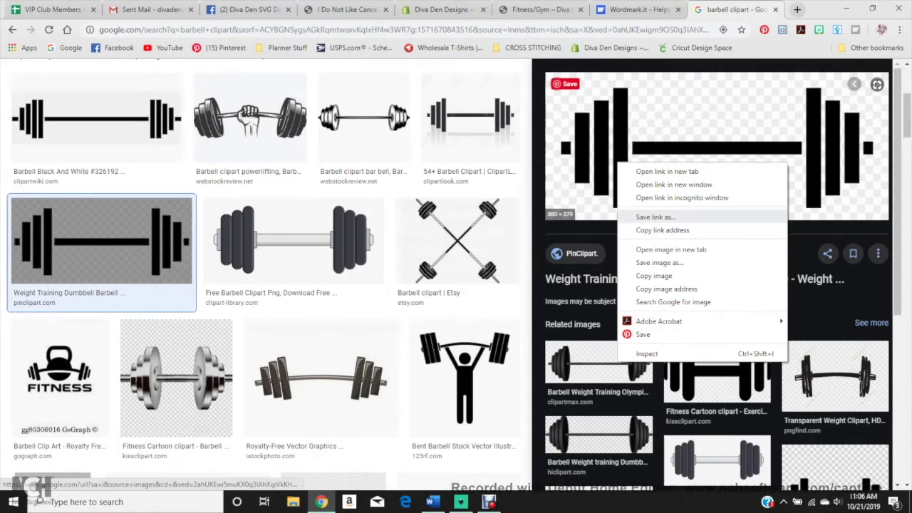
left_click(659, 263)
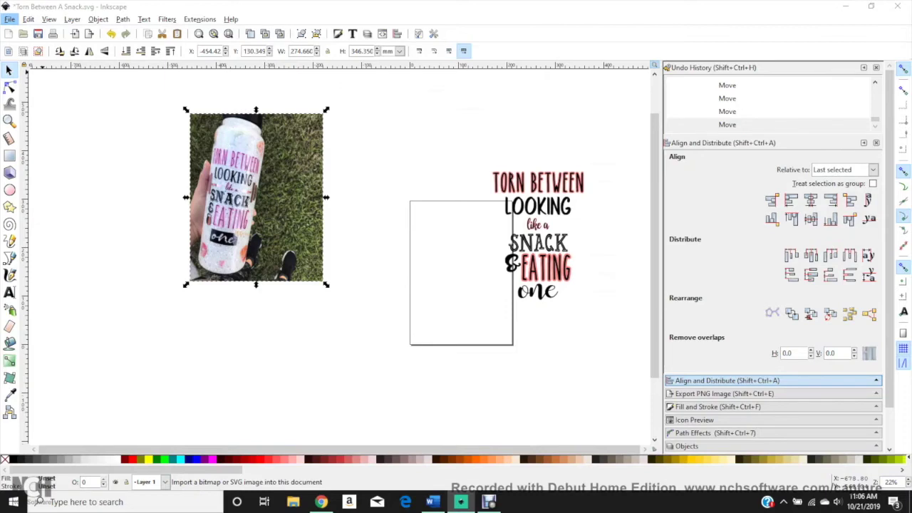
Step: Import the saved barbell image and trace it to a path using Brightness cutoff, with Smooth off and Remove background on
key("ctrl+i")
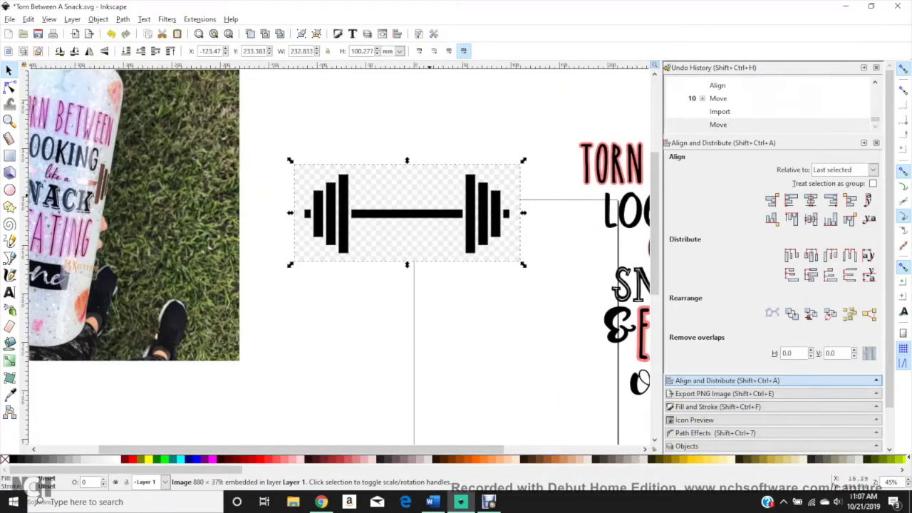
left_click_drag(406, 213, 399, 232)
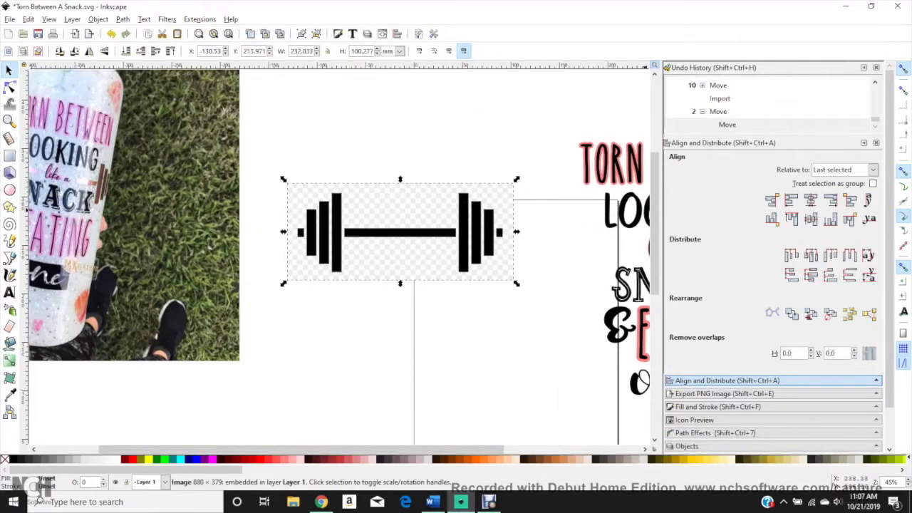
left_click(123, 19)
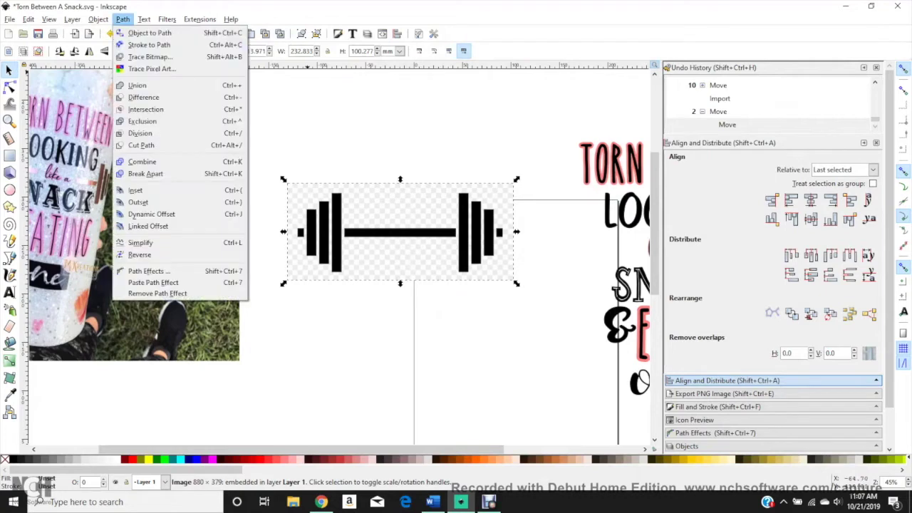
left_click(151, 56)
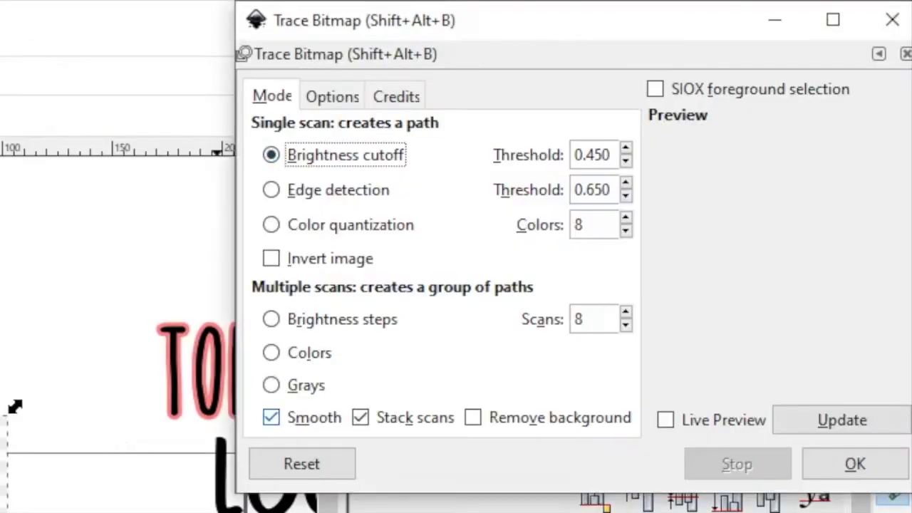
left_click(272, 417)
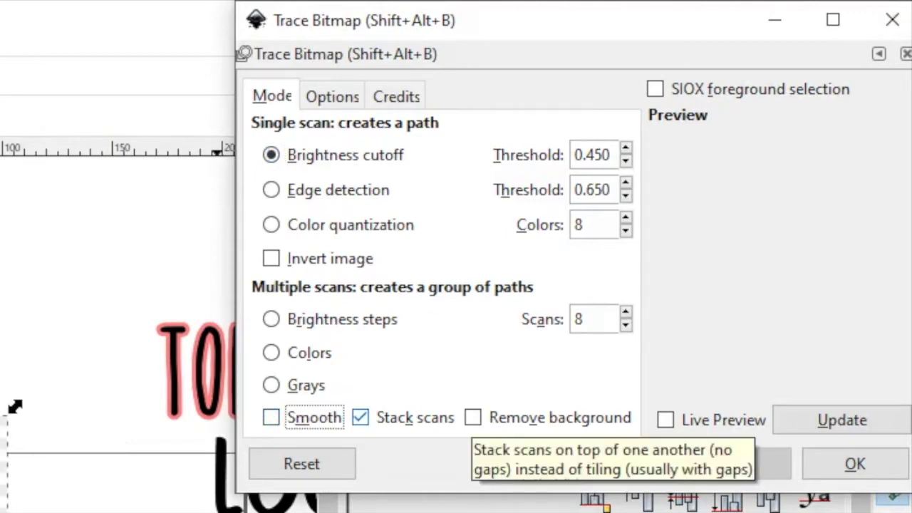
left_click(472, 417)
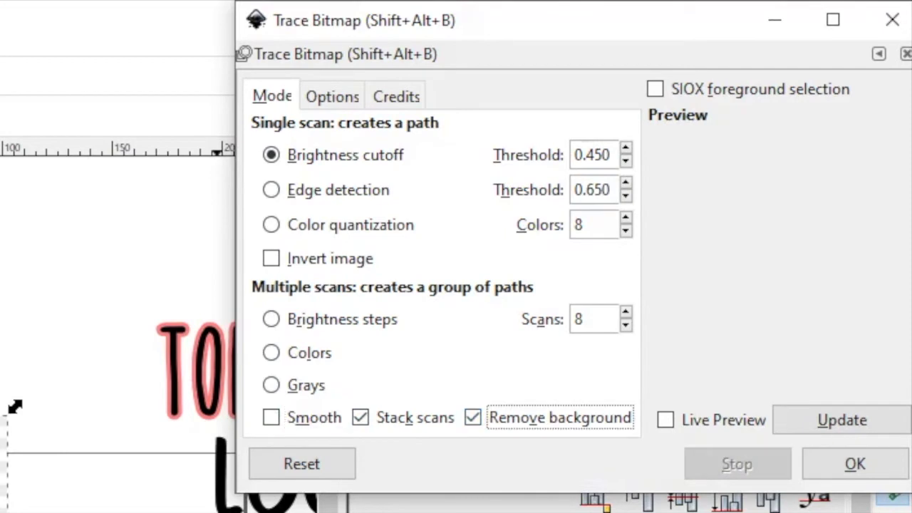
left_click(842, 420)
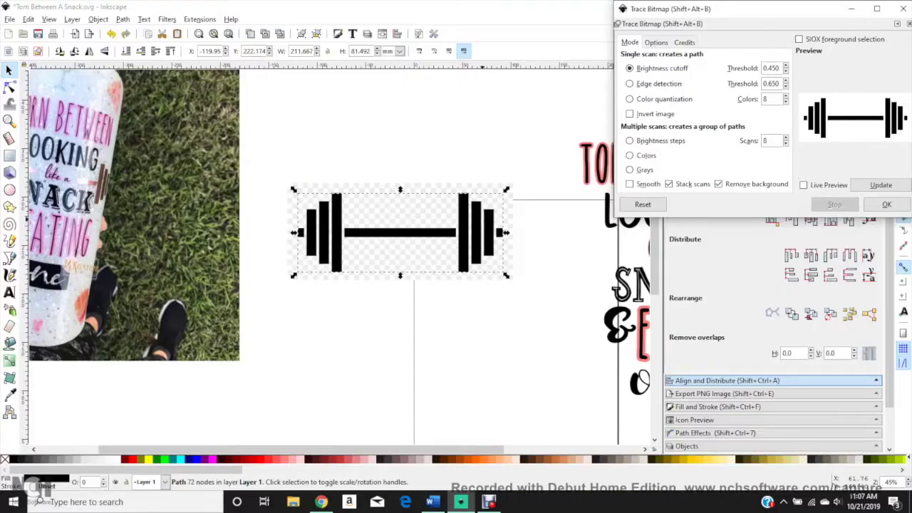
Step: Move the traced barbell below the imported barbell image and delete the original bitmap
left_click(539, 237)
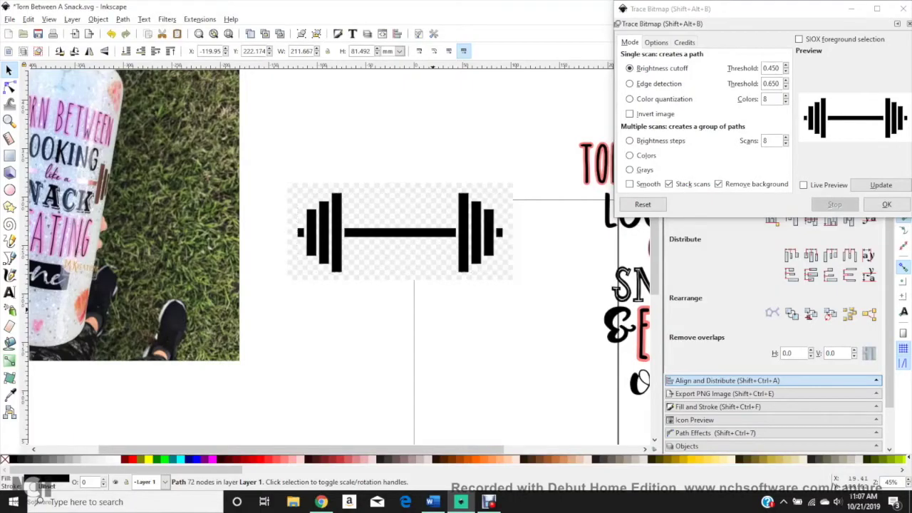
left_click_drag(467, 229, 457, 337)
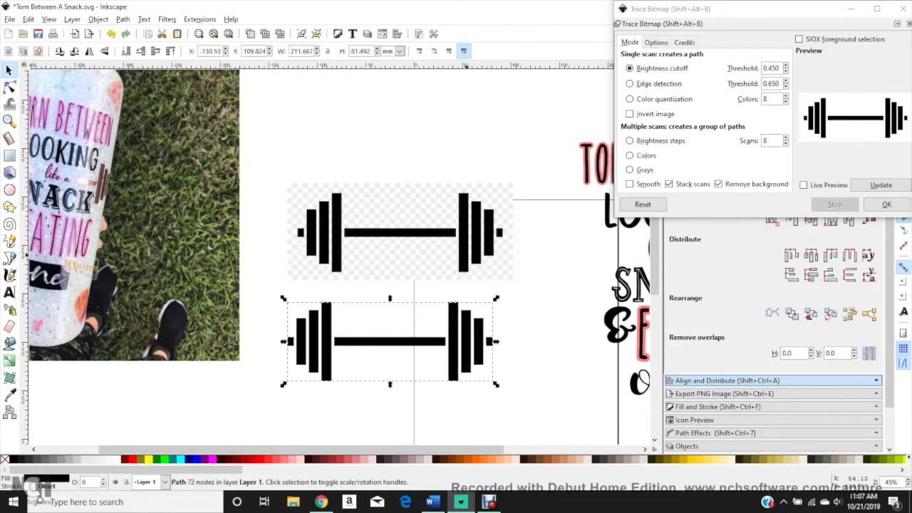
left_click(466, 254)
key("Delete")
Step: Place the traced barbell across "like a", between LOOKING and SNACK, sized to about 203 mm wide and 44 mm high
left_click(455, 339)
mouse_move(455, 339)
left_mouse_down()
mouse_move(456, 285)
mouse_move(477, 221)
left_mouse_up()
scroll(473, 221, "up", 3)
scroll(470, 221, "down", 4)
left_click_drag(349, 449, 421, 449)
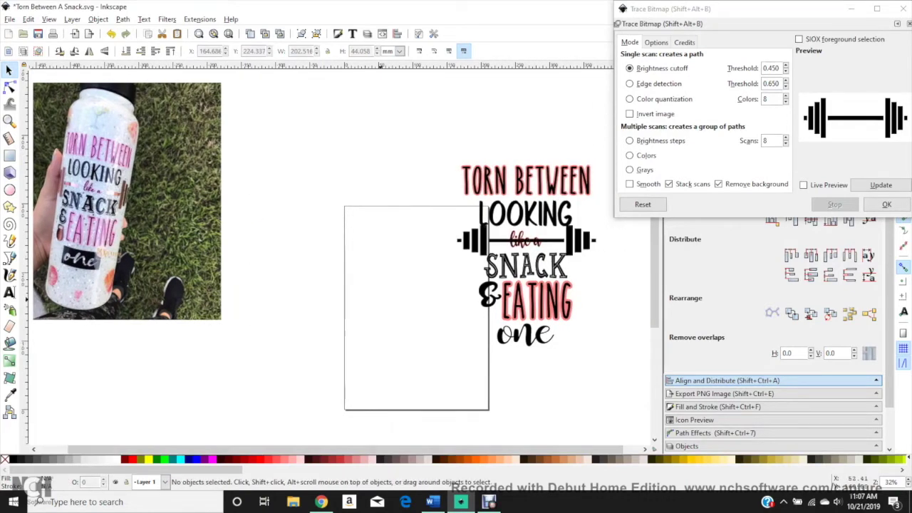
Step: Switch to Chrome and change the Google Images search to "weights clipart"
left_click(321, 502)
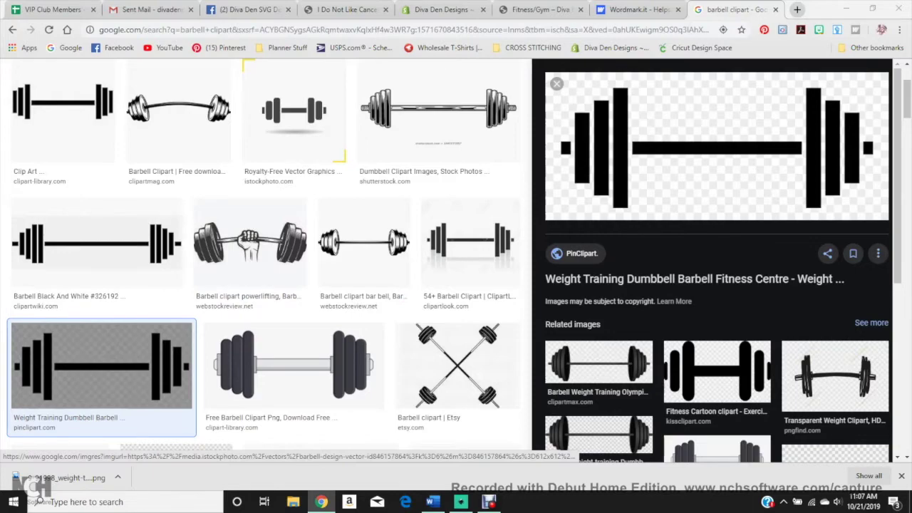
scroll(294, 110, "up", 3)
double_click(109, 82)
type("weights")
key("Return")
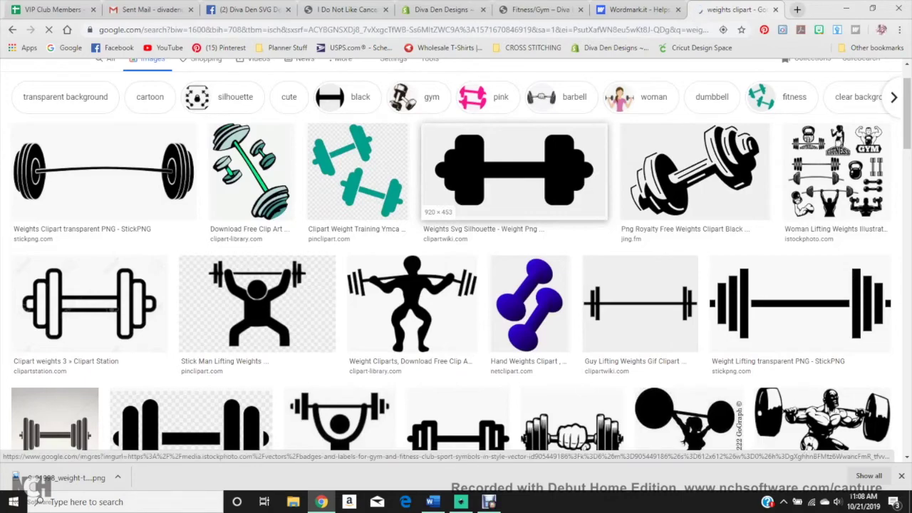
Step: Save the iStock sheet of gym and weight-lifting illustrations from the search results and import it into Inkscape
left_click(836, 172)
scroll(285, 254, "down", 4)
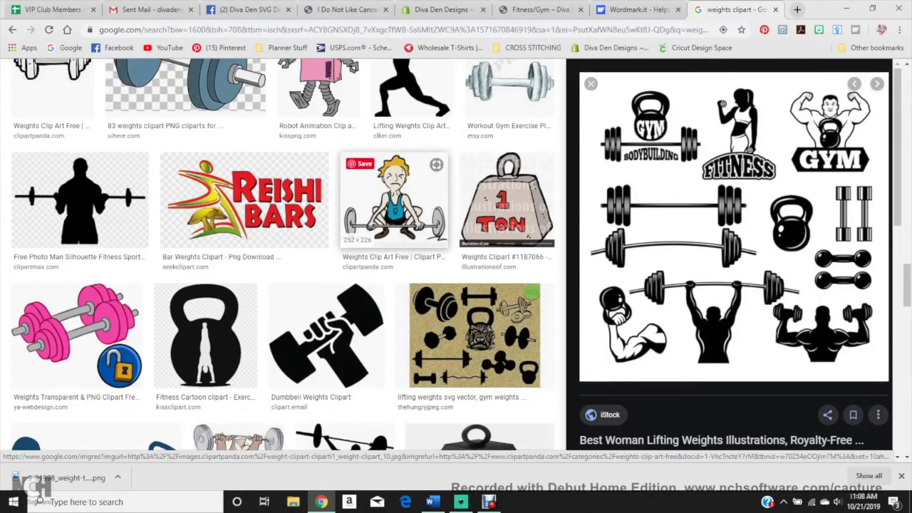
scroll(427, 214, "down", 2)
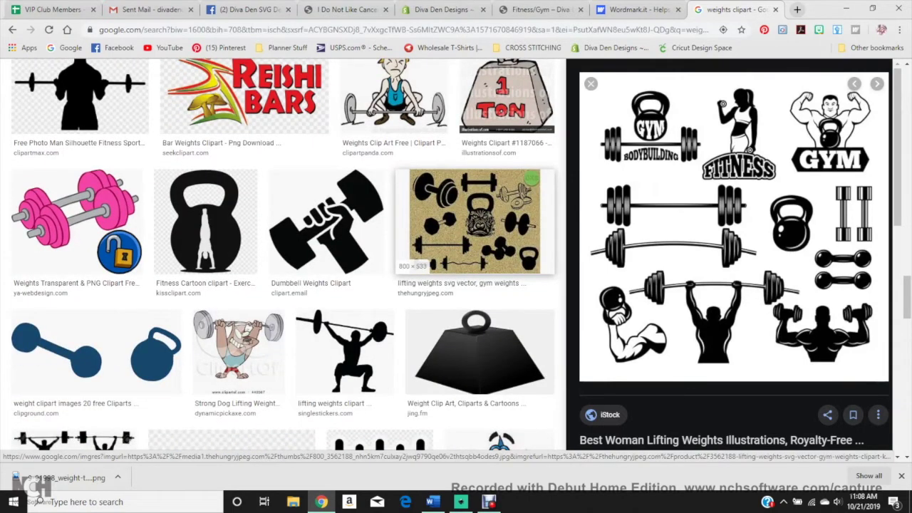
scroll(334, 235, "down", 3)
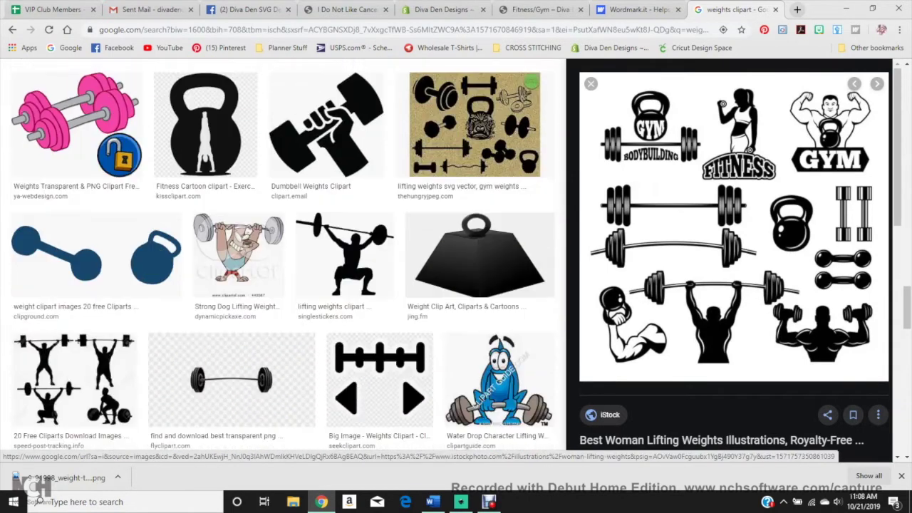
scroll(334, 228, "down", 8)
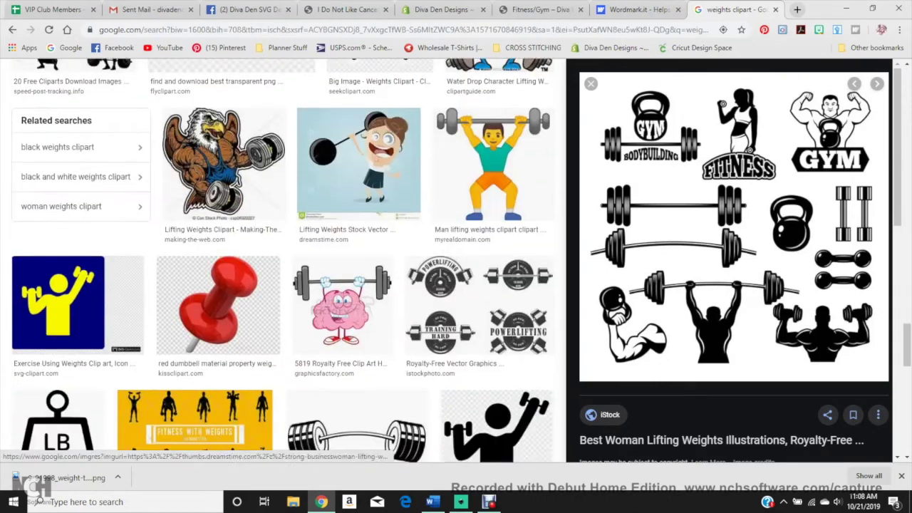
scroll(334, 235, "down", 5)
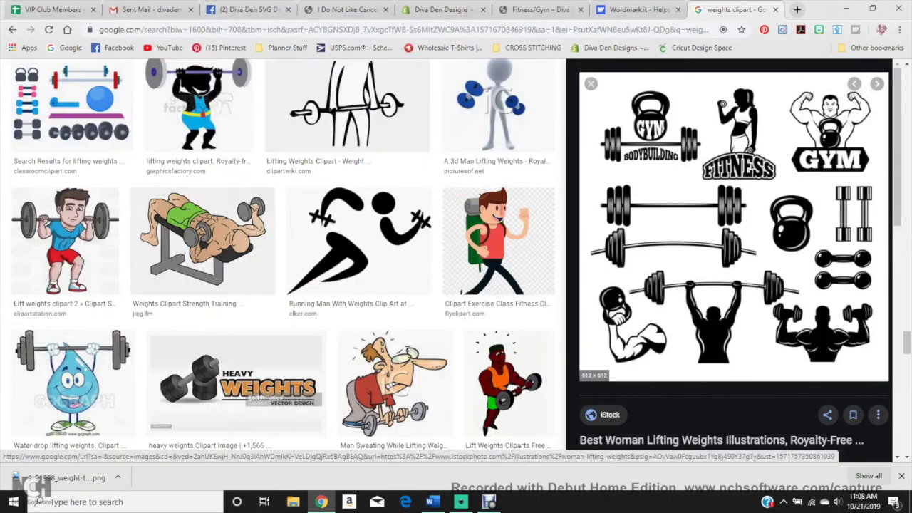
right_click(741, 223)
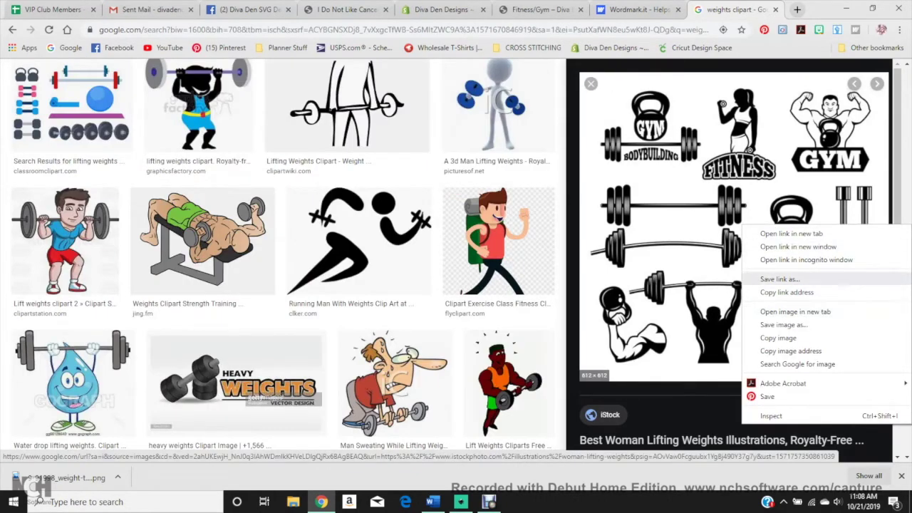
left_click(778, 279)
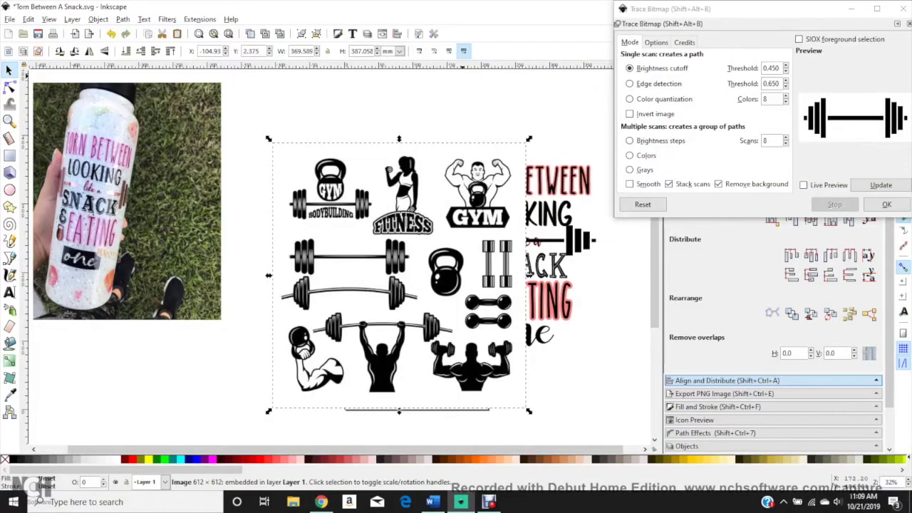
Step: Trace the imported gym illustration sheet to a path with Brightness cutoff at threshold 0.450
left_click(122, 20)
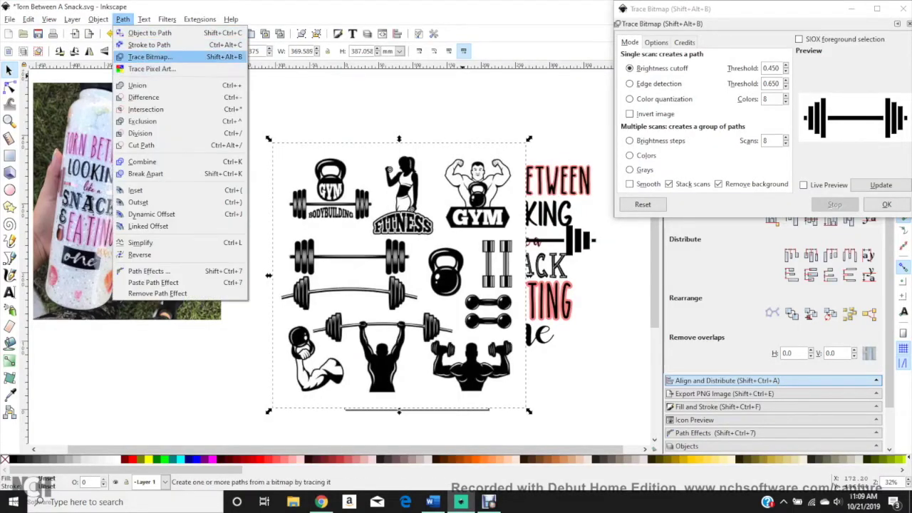
key("Return")
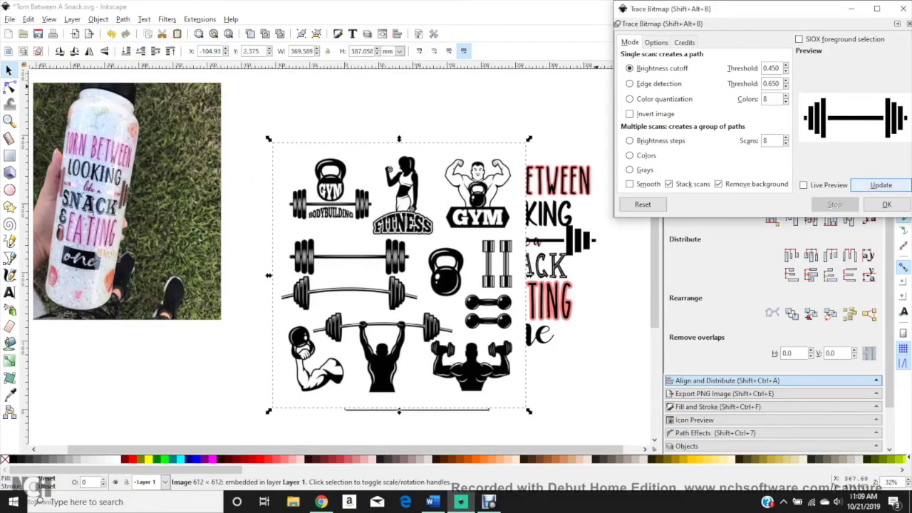
left_click(881, 185)
left_click(886, 205)
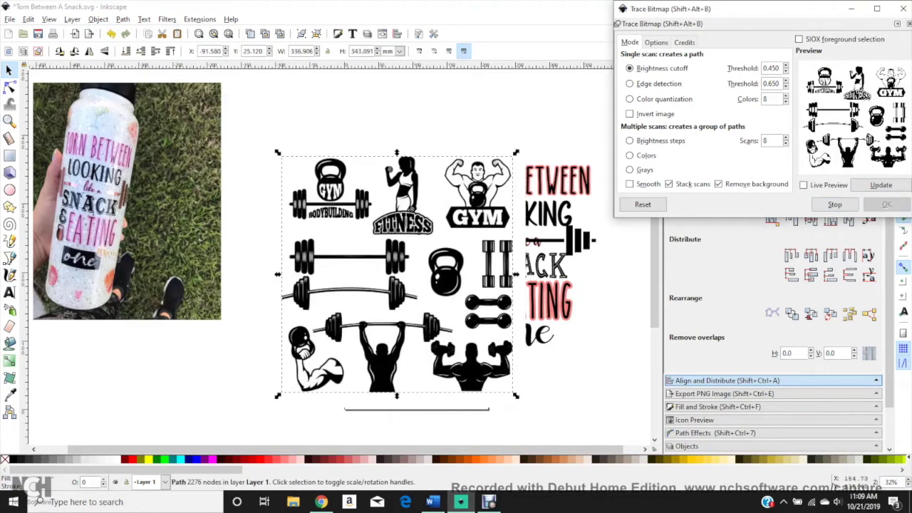
Step: Move the traced gym sheet off the imported bitmap toward the bottle photo and delete the bitmap
left_click_drag(243, 233, 234, 242)
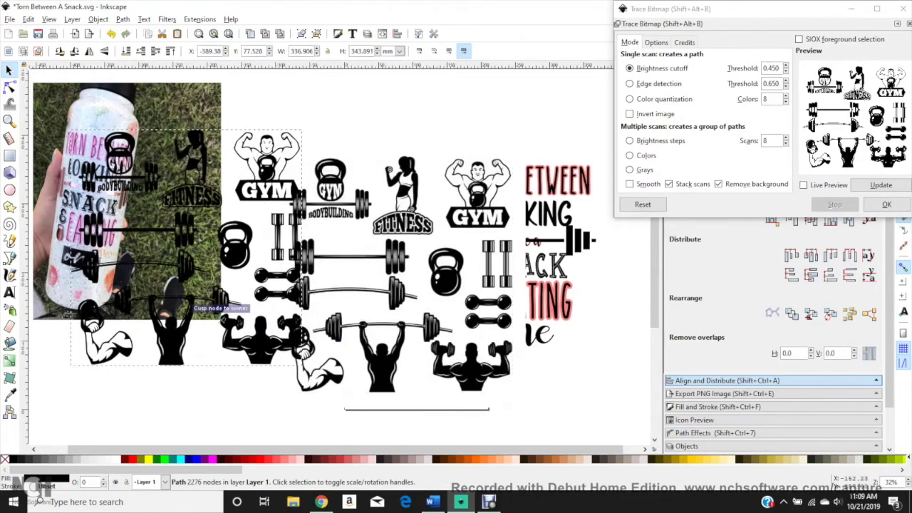
left_click(449, 273)
key("Delete")
Step: Place the traced gym sheet between the bottle photo and the lettering, and shift the photo away so they no longer overlap
left_click(109, 147)
left_click_drag(108, 148, 233, 142)
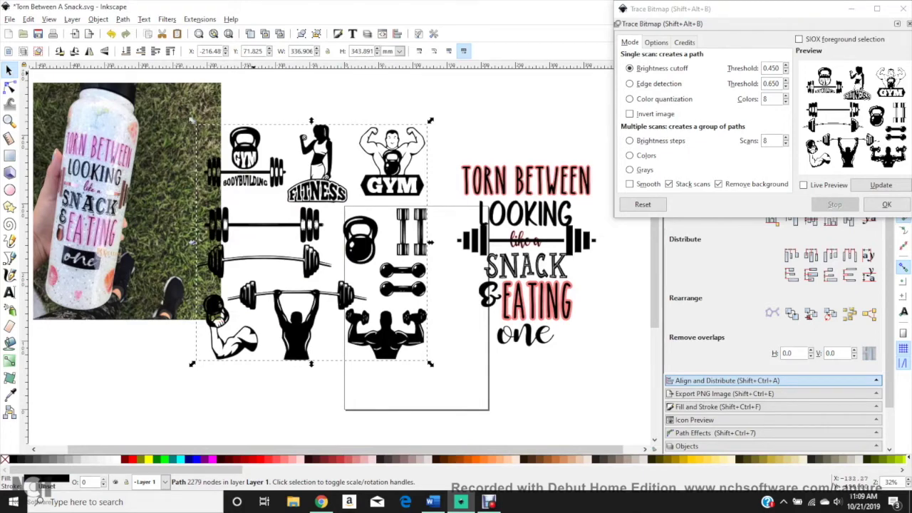
left_click_drag(205, 136, 147, 121)
left_click(175, 399)
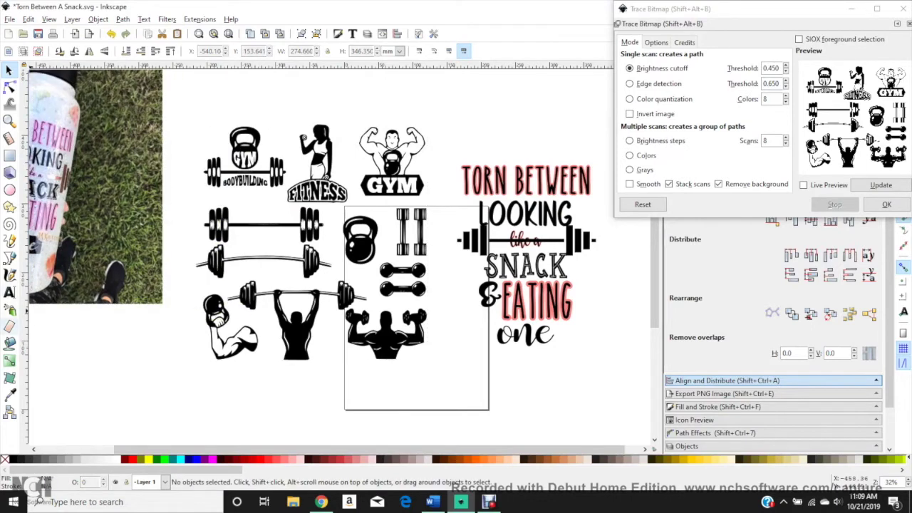
Step: Erase every illustration in the traced sheet except the kettlebell, enlarging the Eraser width to 62
key("shift+e")
mouse_move(442, 178)
left_mouse_down()
mouse_move(321, 176)
mouse_move(371, 164)
mouse_move(320, 177)
left_mouse_up()
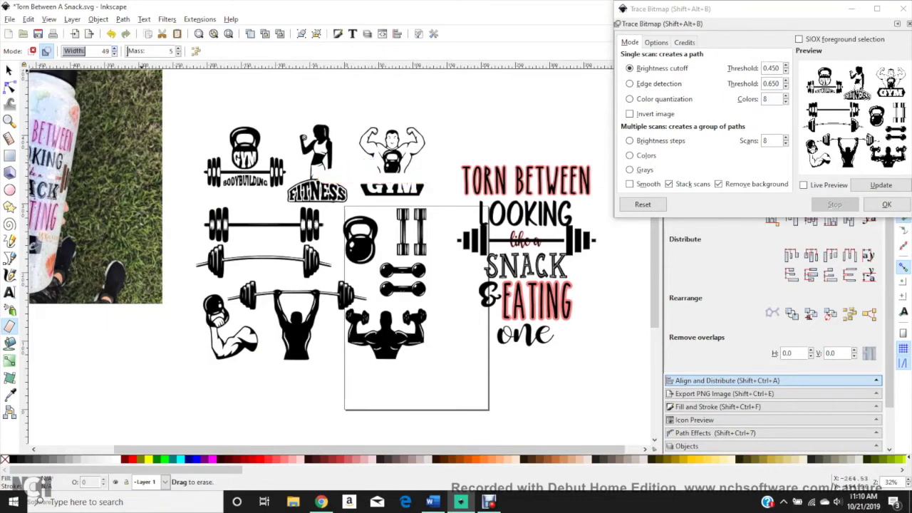
left_click(114, 48)
left_click(114, 48)
left_click(114, 48)
mouse_move(239, 106)
left_mouse_down()
mouse_move(235, 214)
mouse_move(213, 238)
mouse_move(203, 135)
mouse_move(324, 376)
mouse_move(416, 303)
mouse_move(412, 160)
mouse_move(260, 132)
mouse_move(313, 228)
mouse_move(377, 292)
mouse_move(285, 342)
mouse_move(267, 206)
mouse_move(287, 228)
left_mouse_up()
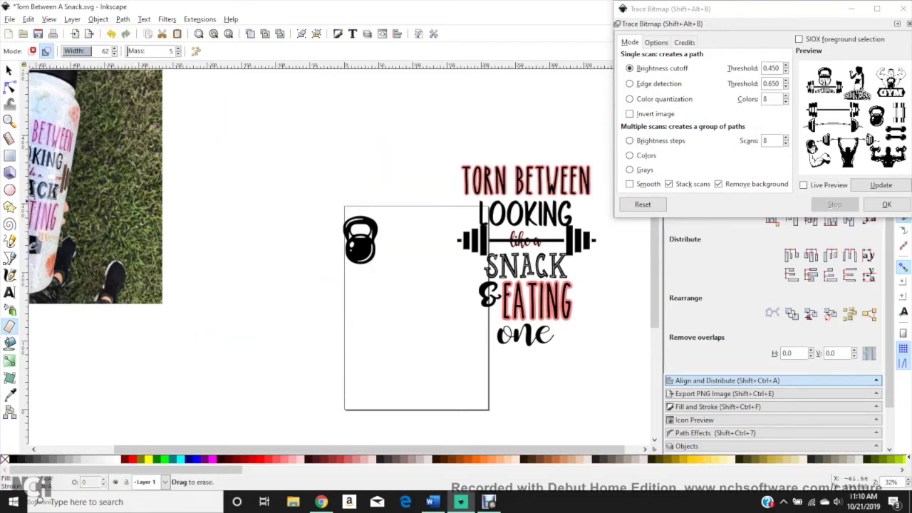
Step: Select the remaining kettlebell path and reposition it on the blank part of the page, clear of the lettering
left_click(9, 69)
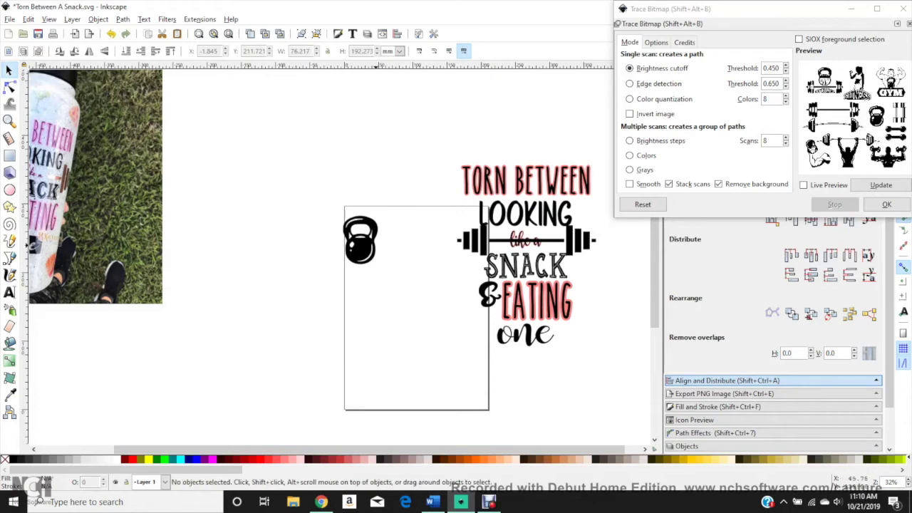
left_click(360, 242)
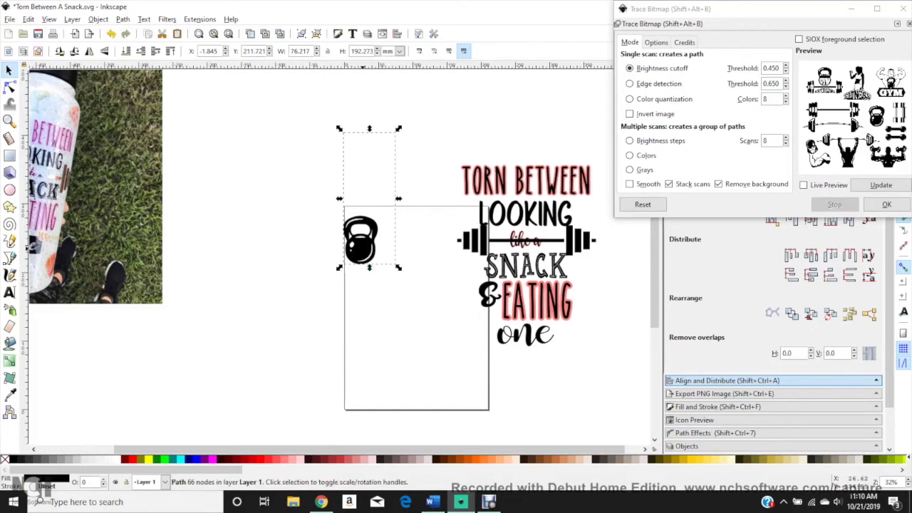
left_click(361, 242)
left_click_drag(361, 242, 479, 327)
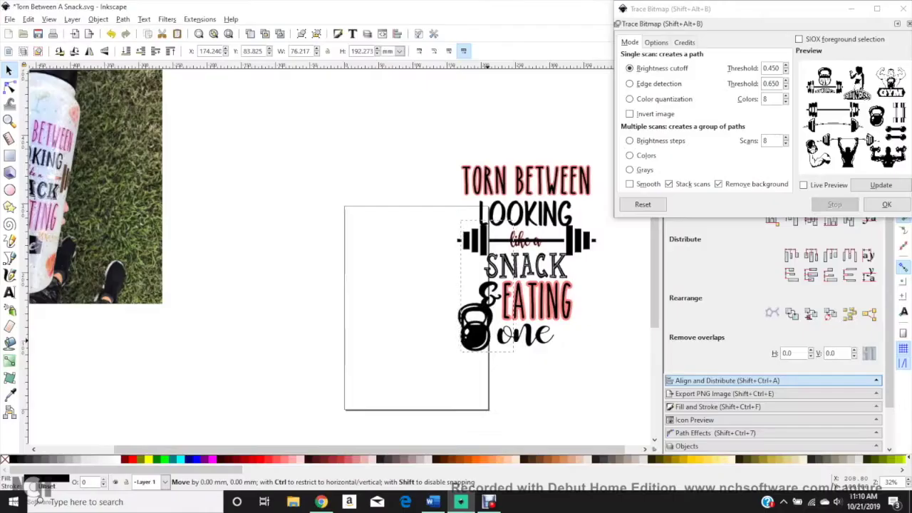
left_click_drag(462, 334, 229, 240)
left_click(386, 299)
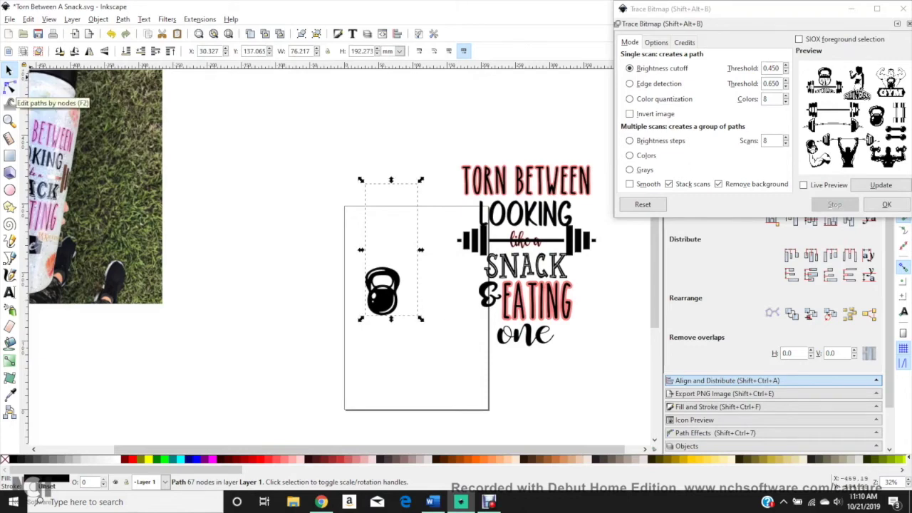
Step: Delete the stray node above the kettlebell so the path's bounding box fits the kettlebell alone
left_click(9, 86)
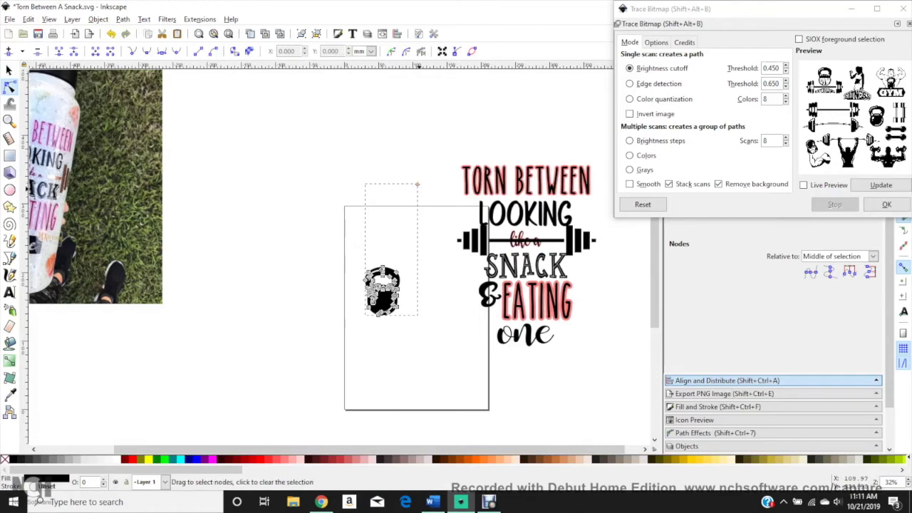
scroll(418, 184, "up", 4)
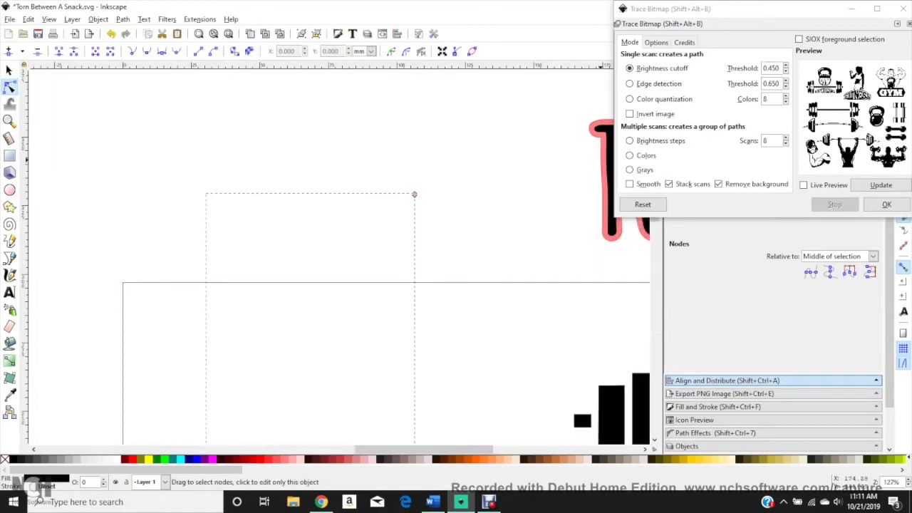
left_click_drag(408, 183, 422, 212)
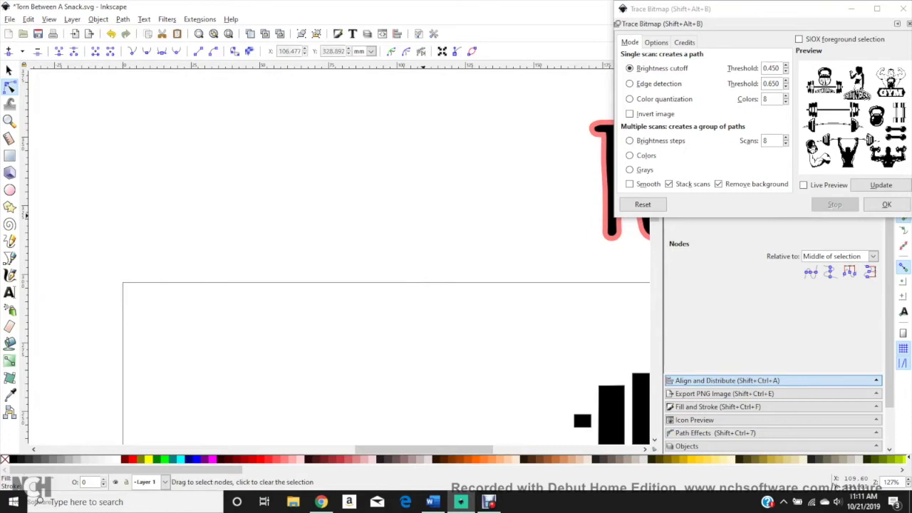
scroll(579, 402, "down", 6)
scroll(342, 256, "down", 6)
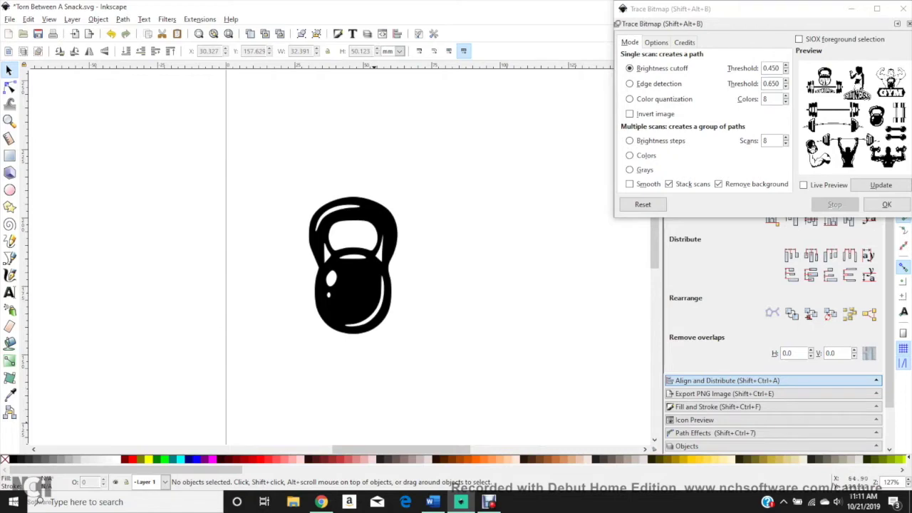
Step: Move the kettlebell across the blank page, closer to the lettering
left_click_drag(381, 449, 225, 449)
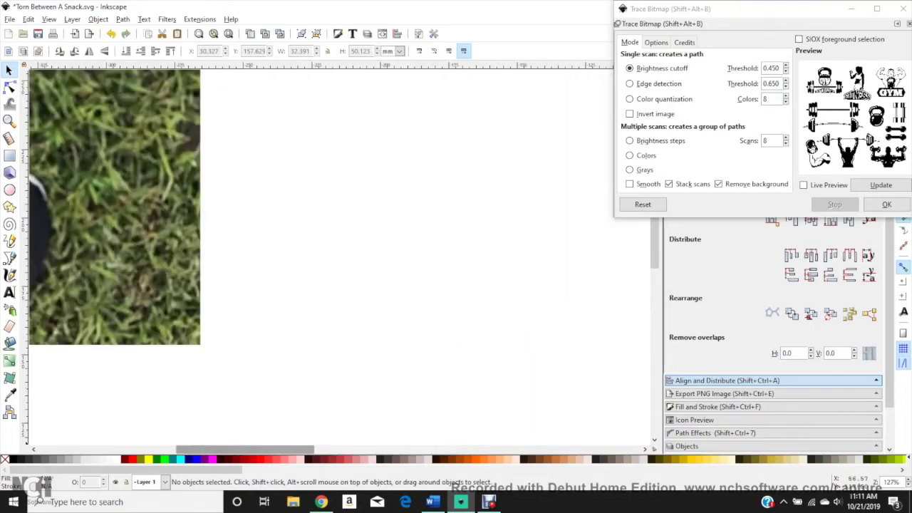
scroll(339, 204, "left", 10)
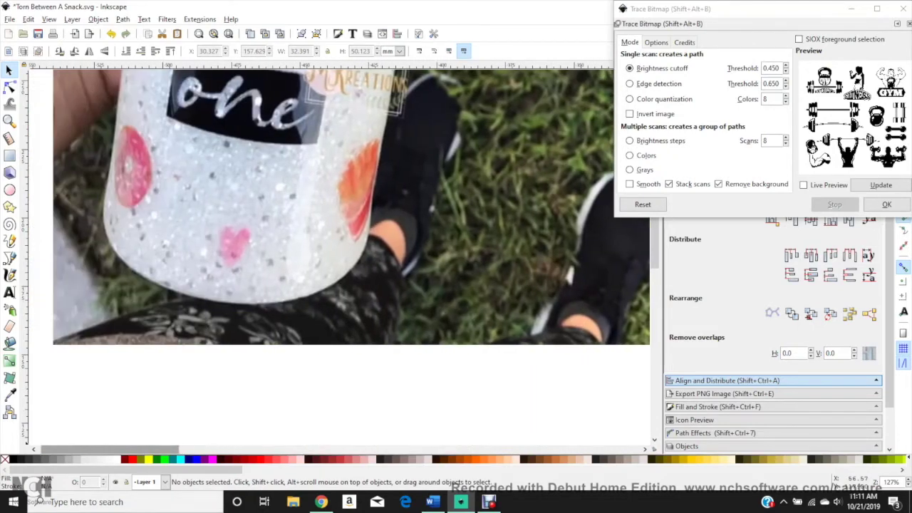
scroll(339, 285, "up", 9)
scroll(338, 295, "down", 2)
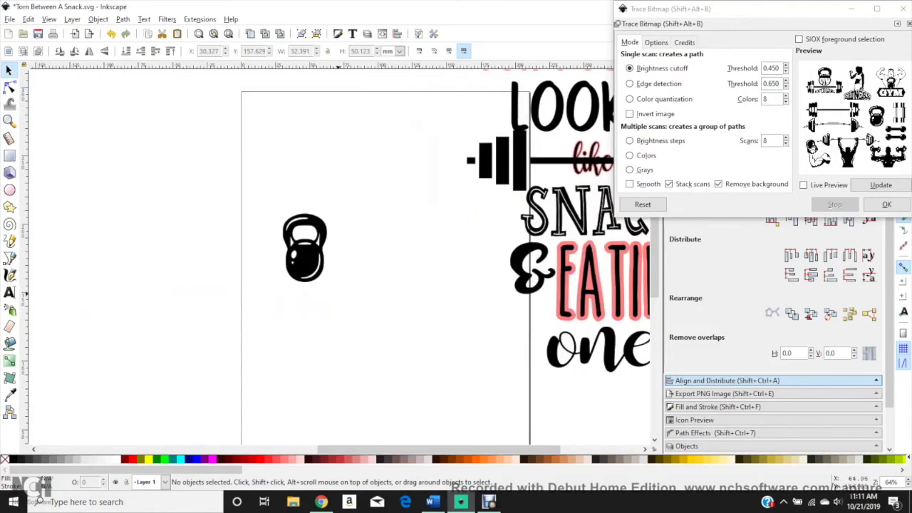
left_click_drag(305, 249, 382, 272)
scroll(402, 303, "up", 4)
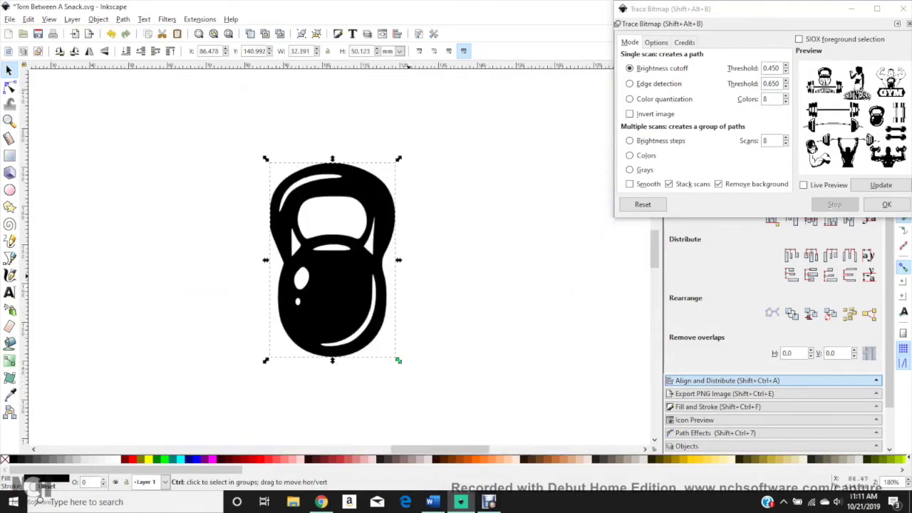
scroll(411, 276, "down", 1)
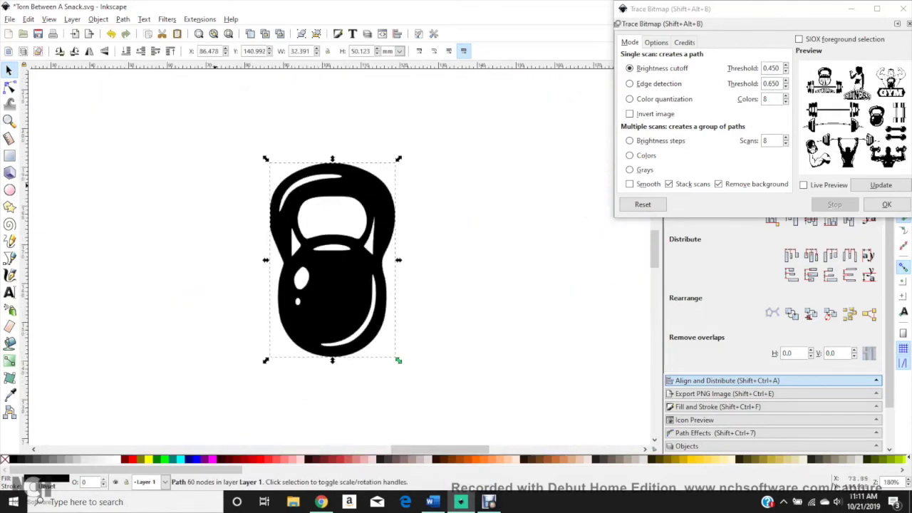
Step: Delete the nodes of the white highlight along the top of the kettlebell's handle
left_click(233, 128)
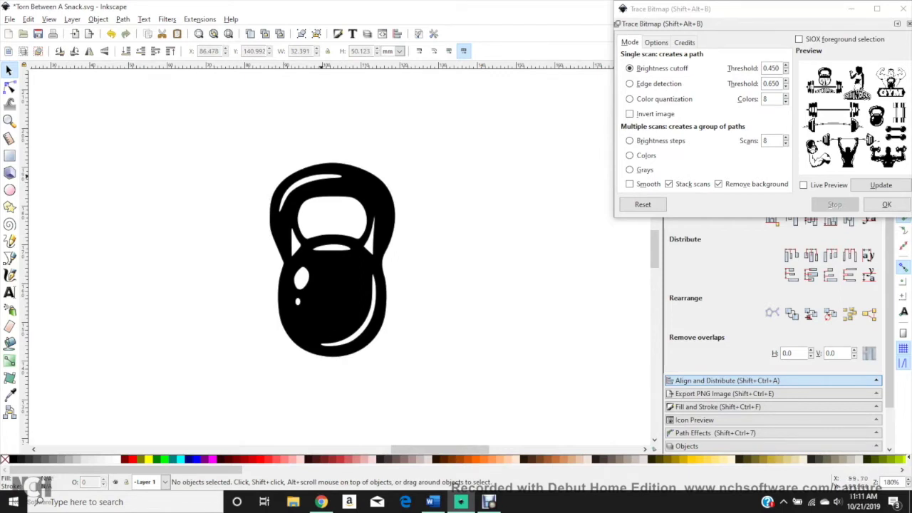
left_click(325, 307)
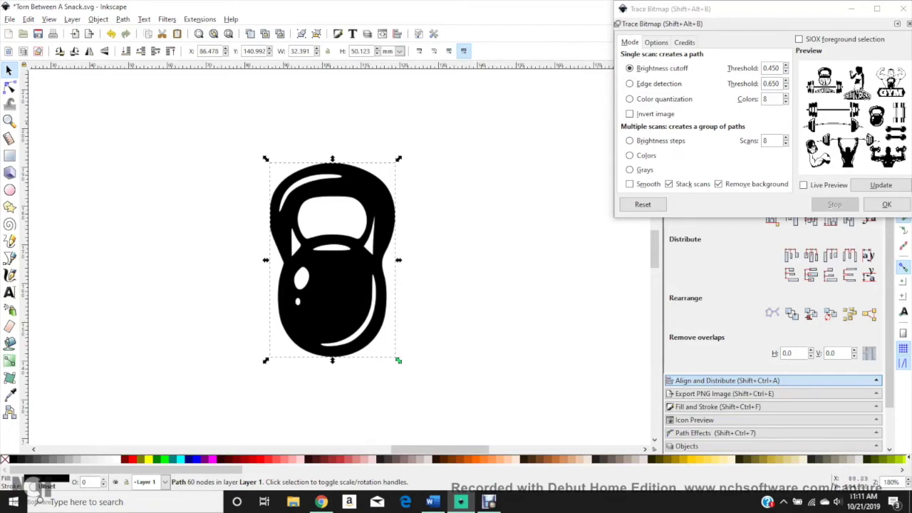
left_click(10, 86)
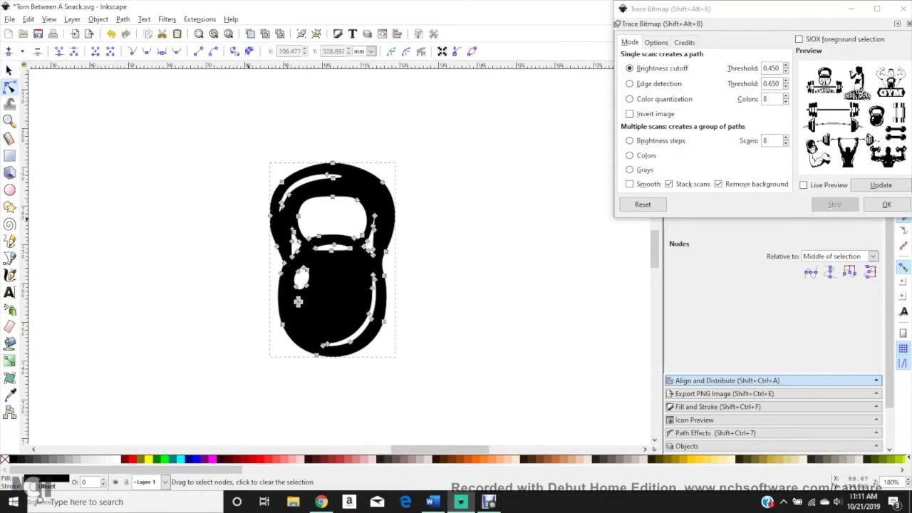
left_click_drag(338, 190, 323, 171)
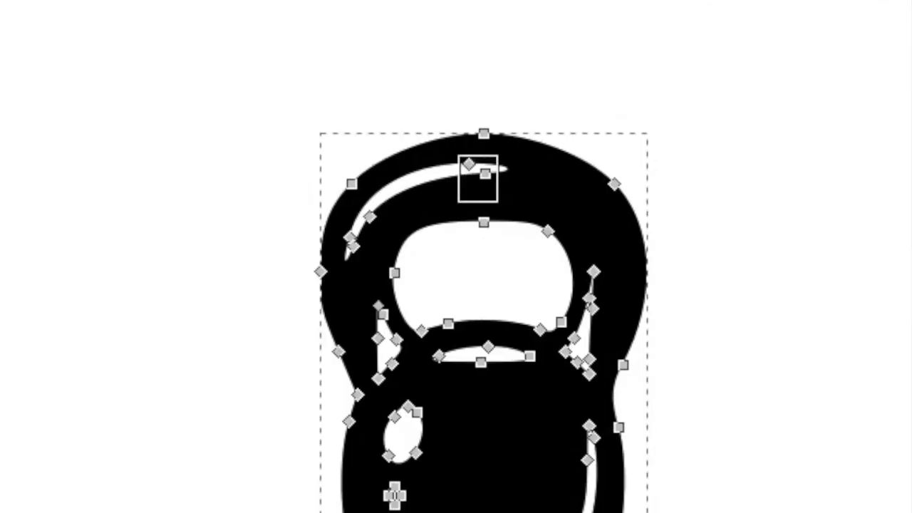
left_click_drag(458, 155, 458, 155)
key("Delete")
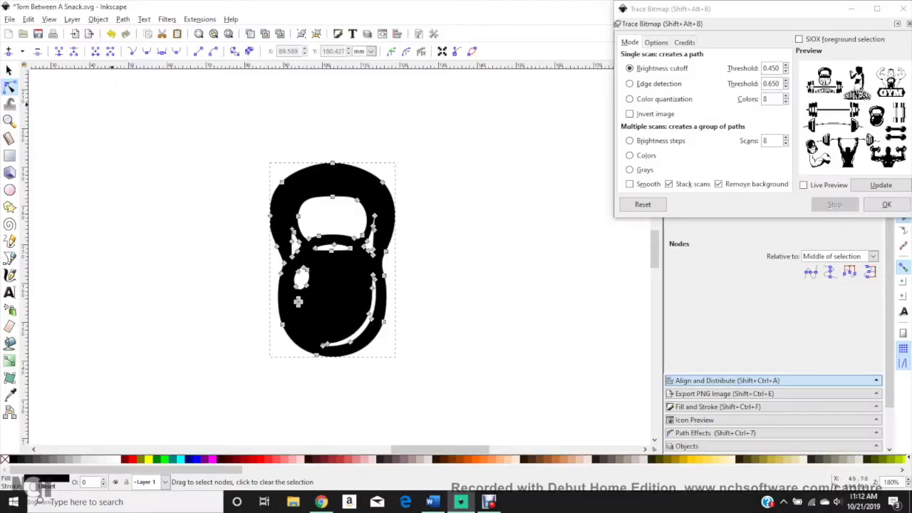
left_click(9, 69)
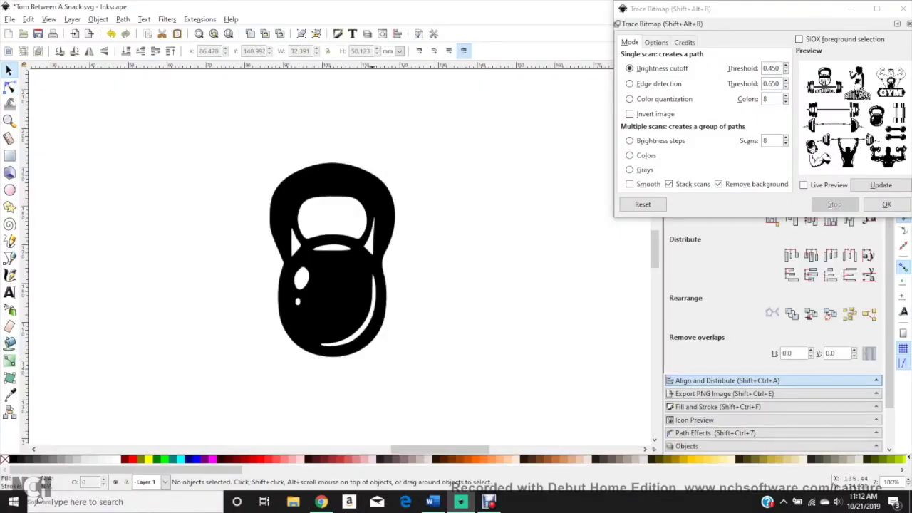
Step: Try breaking the kettlebell path apart into its separate subpaths
left_click(352, 256)
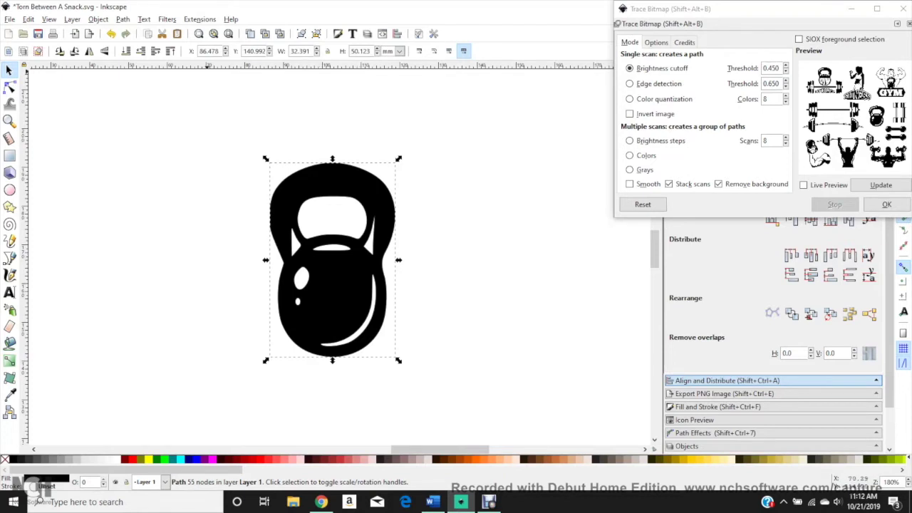
left_click(123, 19)
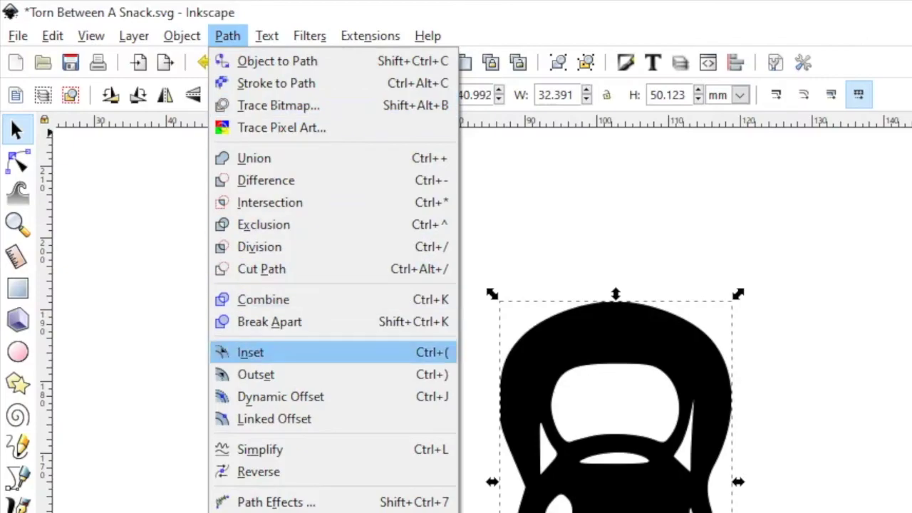
left_click(269, 322)
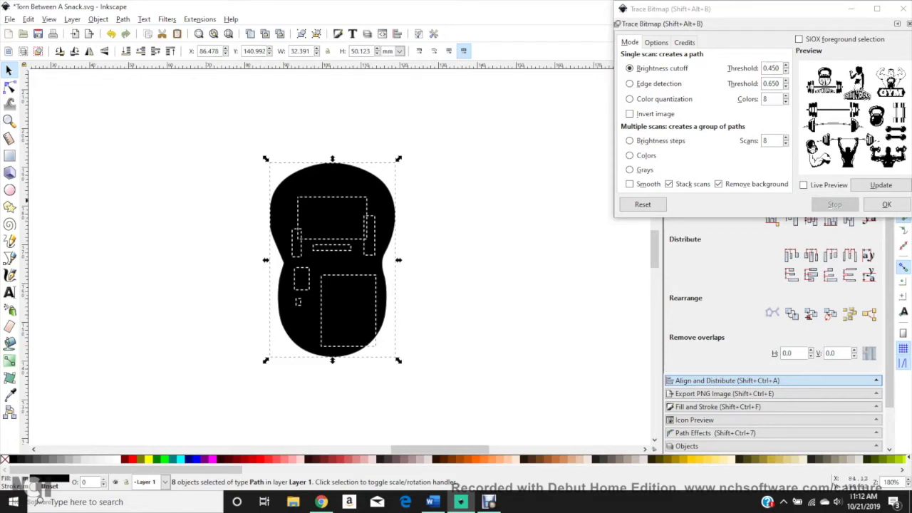
key("ctrl")
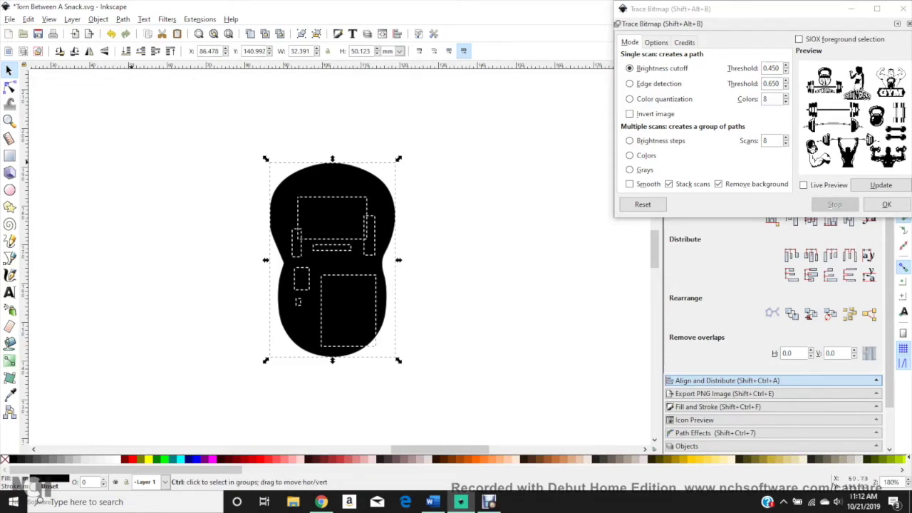
key("ctrl+z")
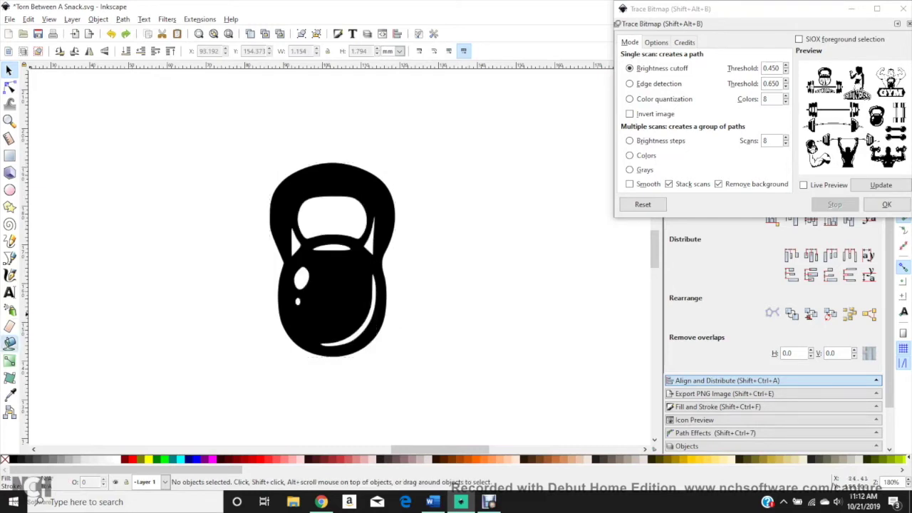
Step: Bucket-fill the opening of the kettlebell's handle and colour the new shape yellow
left_click(10, 343)
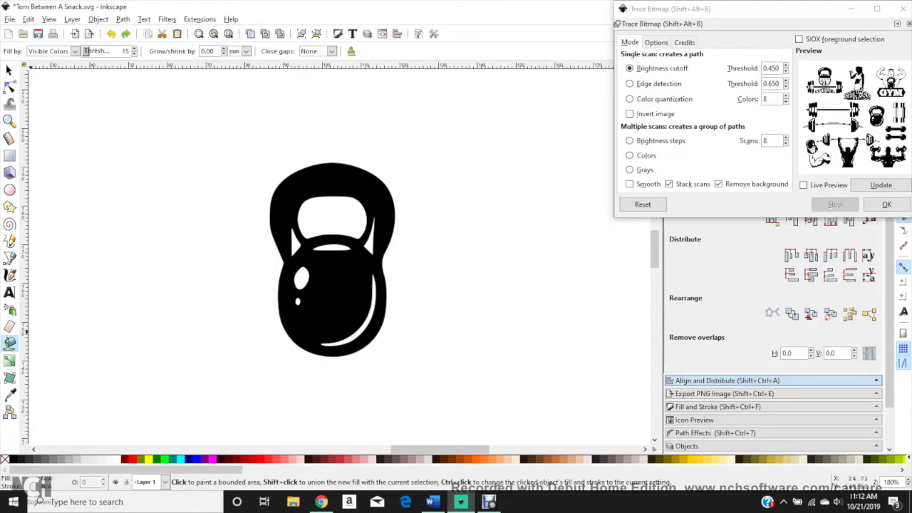
left_click(332, 217)
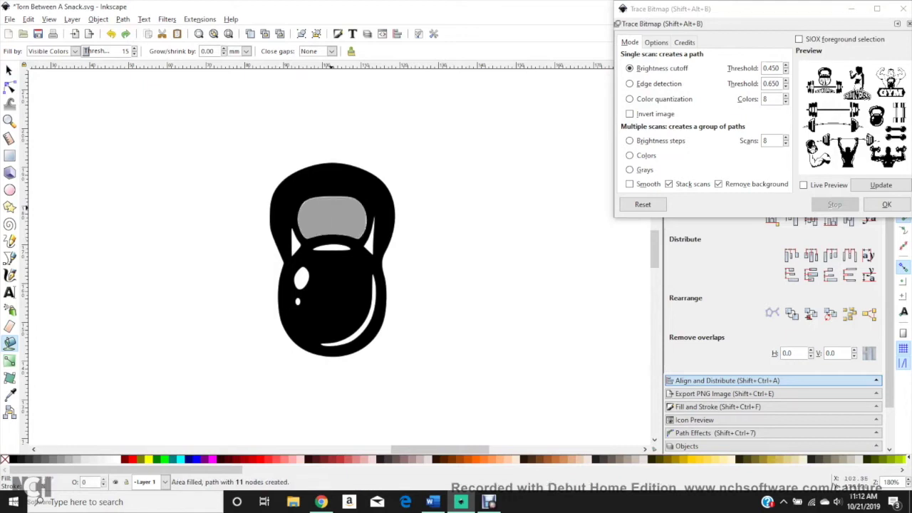
left_click(9, 69)
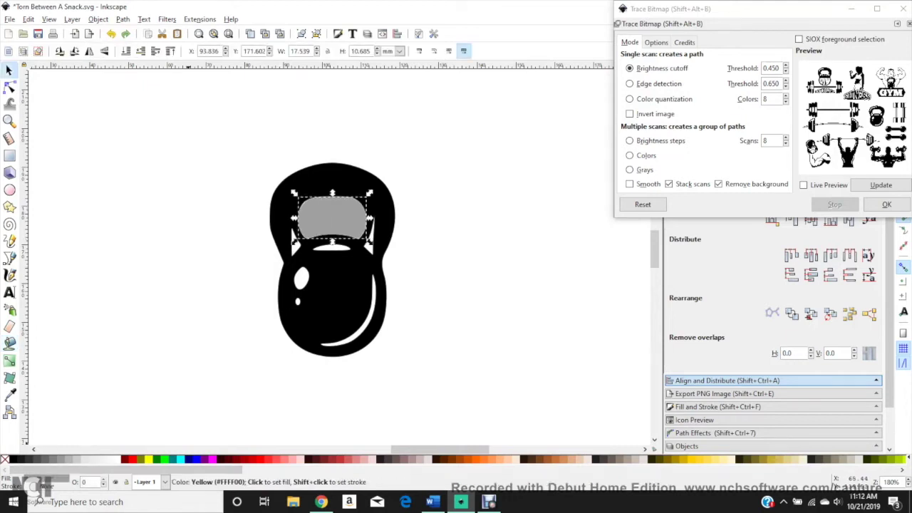
left_click(148, 459)
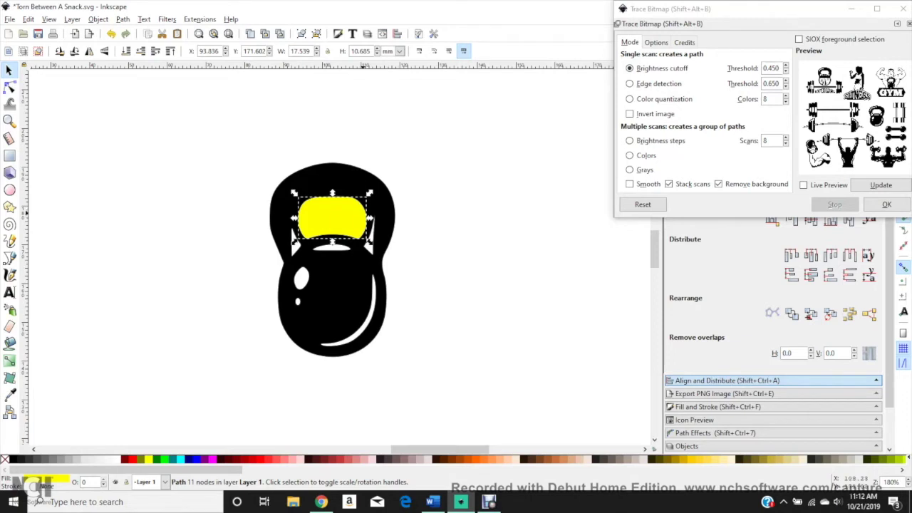
key("Escape")
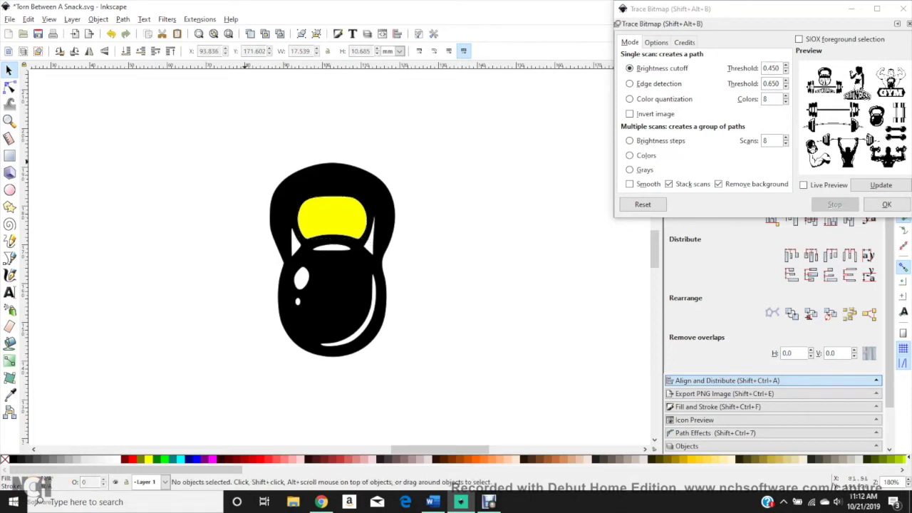
Step: Break the kettlebell path apart and union the pieces into one solid silhouette
left_click(319, 177)
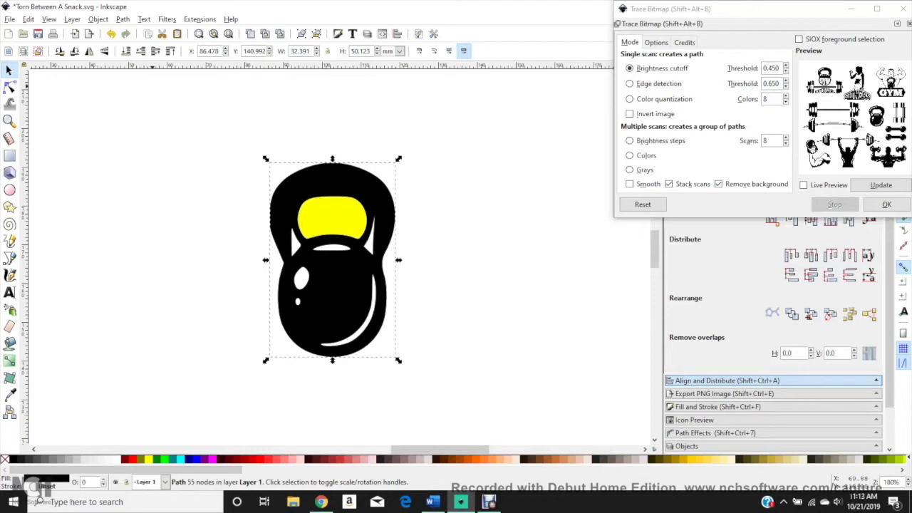
left_click(122, 19)
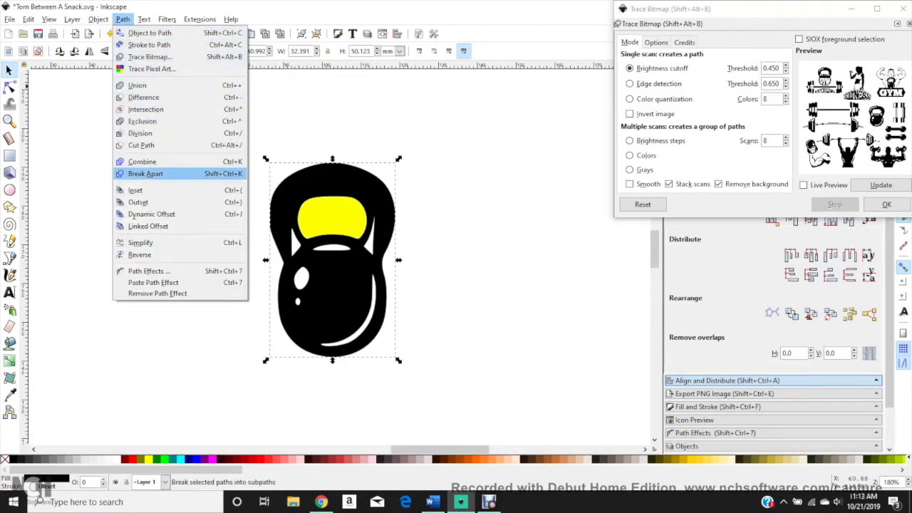
key("Return")
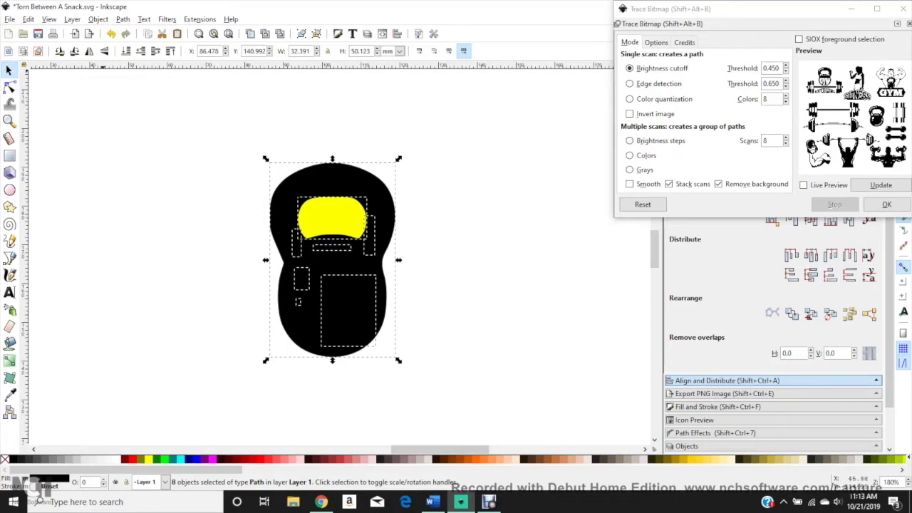
left_click(122, 20)
left_click(139, 85)
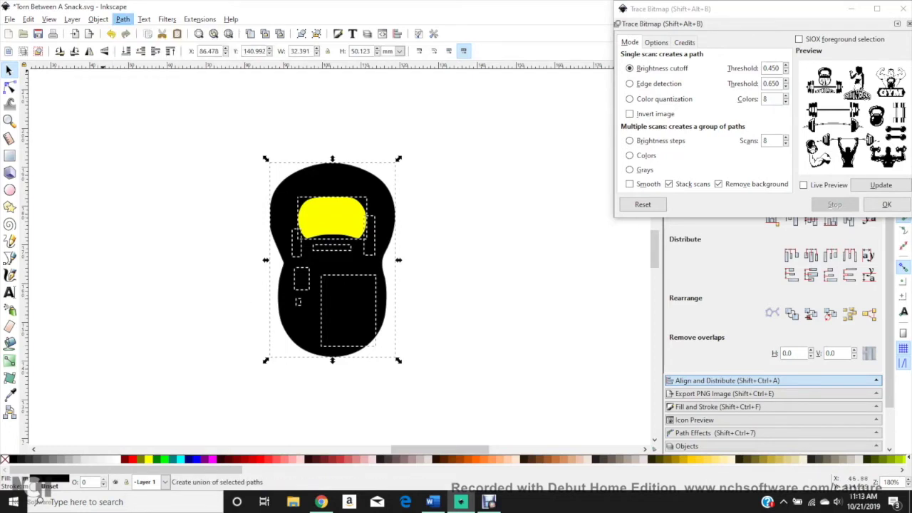
Step: Subtract the yellow handle shape from the solid kettlebell silhouette with Difference
key("shift")
left_click(327, 212, "shift")
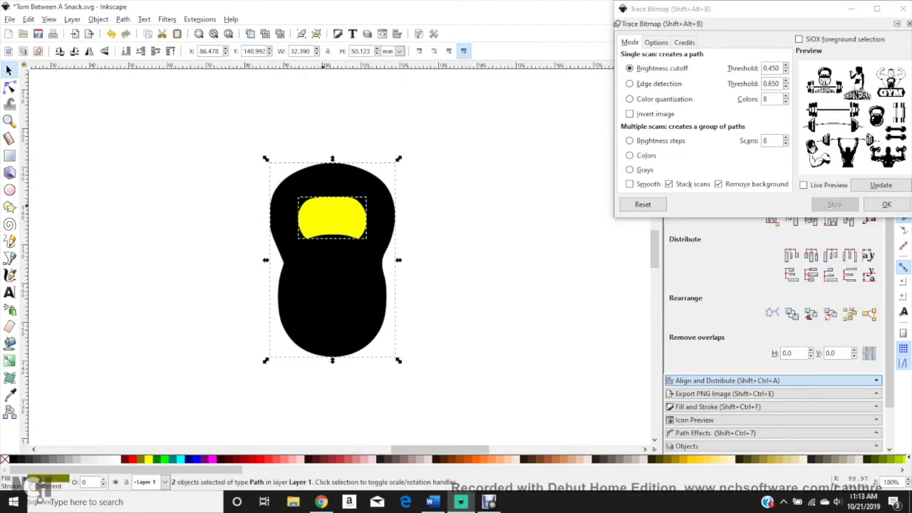
left_click(122, 19)
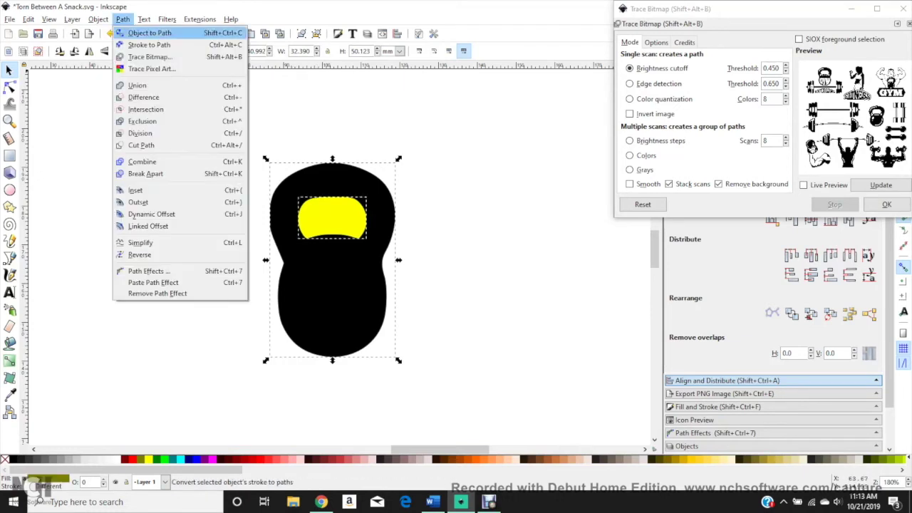
left_click(142, 96)
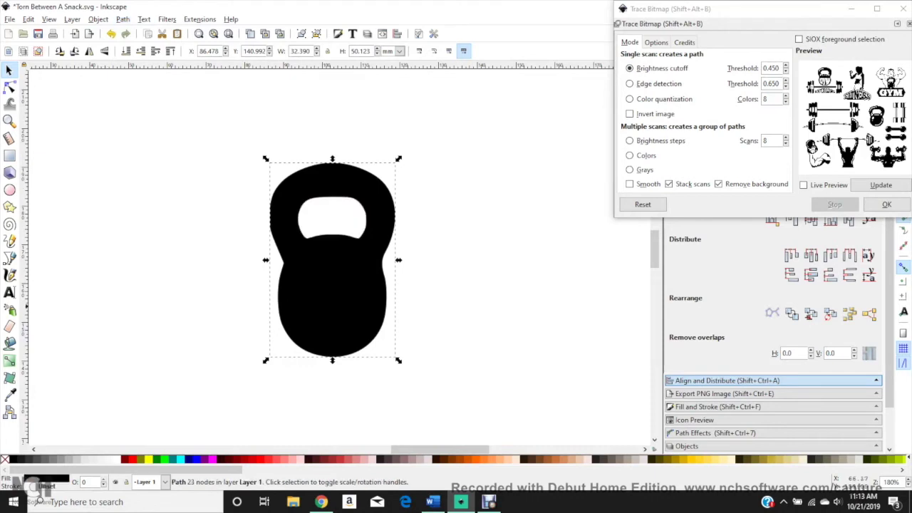
Step: Shrink the kettlebell to about 23.7 by 36.2 mm and place it just after the word "SNACK"
left_click_drag(398, 360, 532, 250)
scroll(365, 306, "down", 3)
scroll(591, 327, "down", 1)
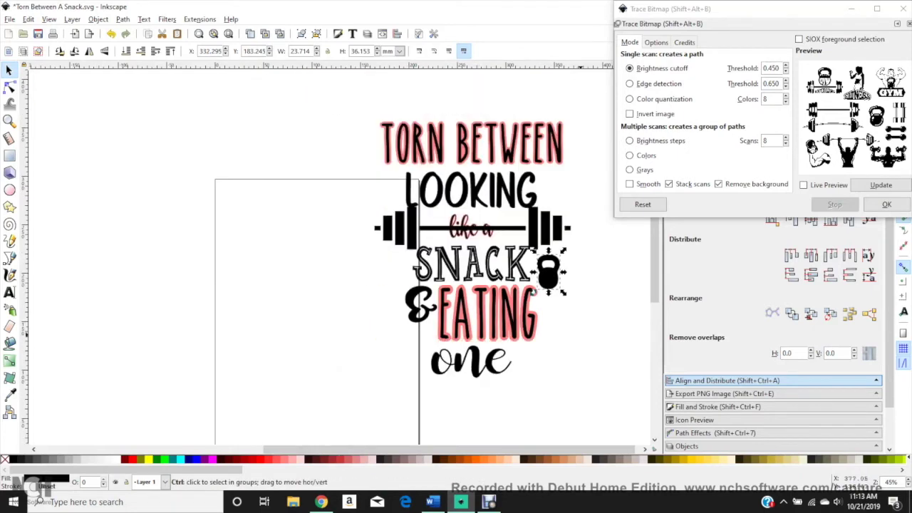
left_click_drag(408, 450, 365, 449)
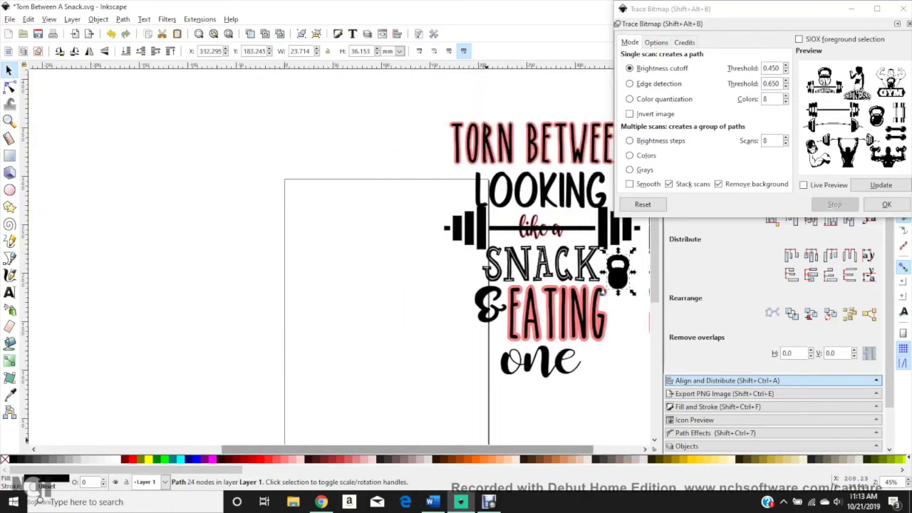
scroll(328, 379, "down", 2)
scroll(326, 381, "up", 2)
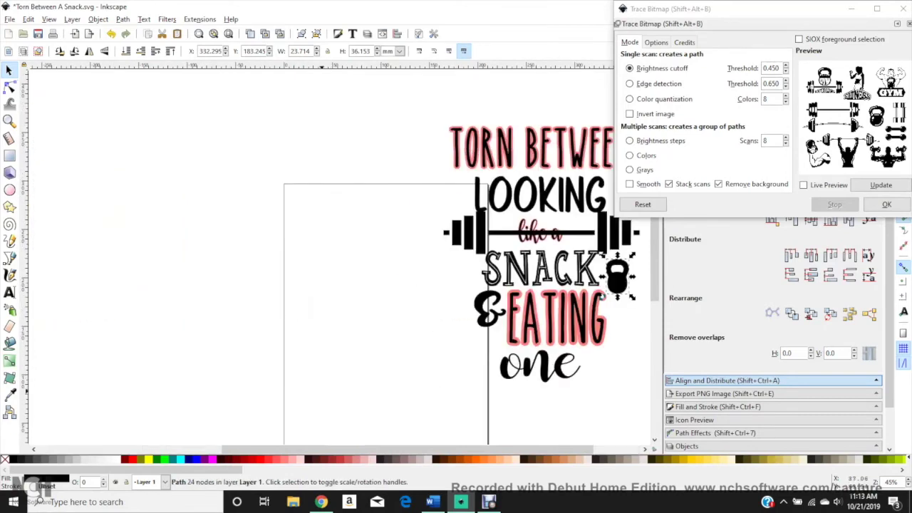
scroll(335, 256, "right", 2)
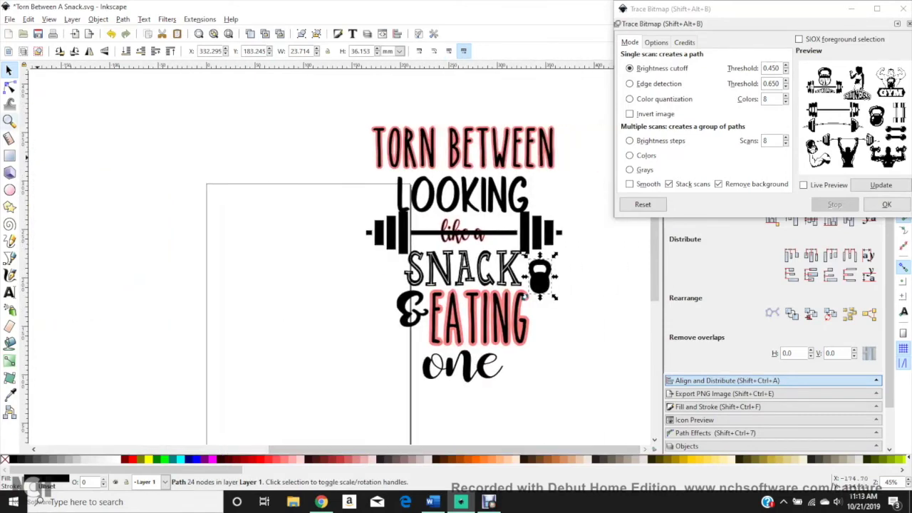
Step: Draw a blue rectangle about 158 by 52 mm below "EATING" and send it behind the word "one"
left_click(9, 155)
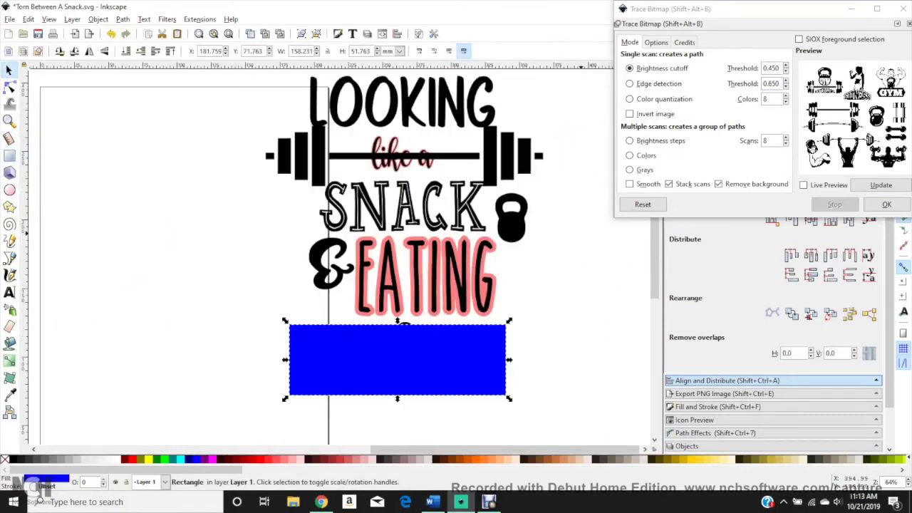
scroll(334, 256, "down", 1)
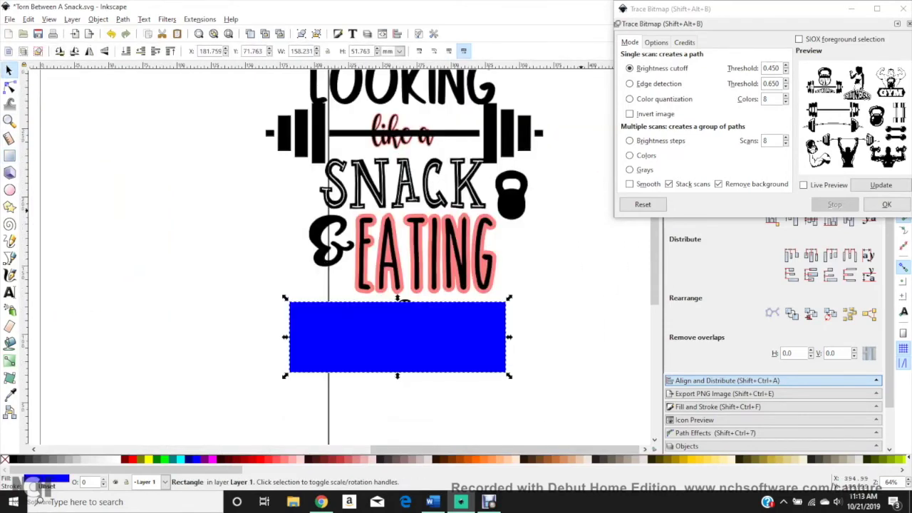
left_click(127, 52)
Step: Move the word "one" to the left end of the blue rectangle
left_click_drag(475, 350, 476, 350)
left_click(436, 337)
left_click(552, 314)
left_click(439, 320)
left_click_drag(439, 321, 354, 329)
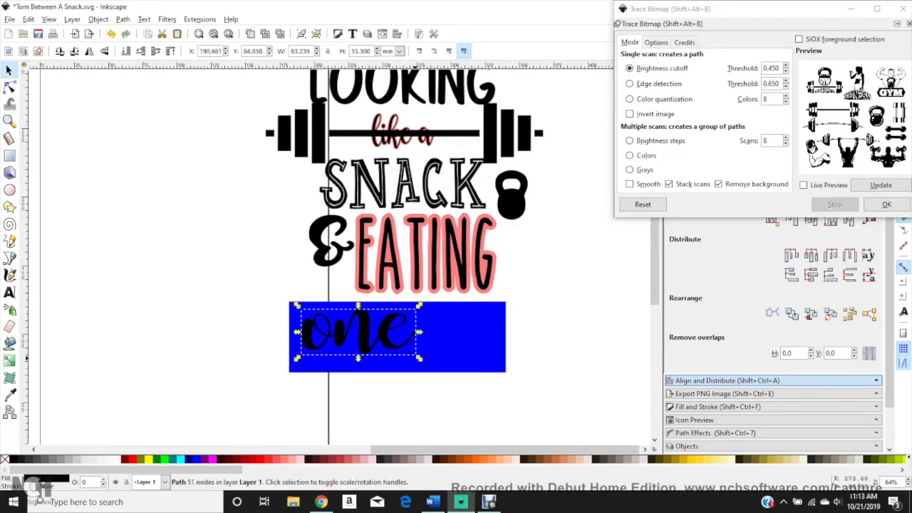
Step: Enlarge the word "one" to about 112 by 39.5 mm and center it with the blue rectangle on both axes
left_click_drag(418, 358, 458, 369)
left_click_drag(418, 340, 397, 337)
left_click_drag(282, 293, 551, 397)
left_click(550, 396)
left_click_drag(240, 292, 568, 416)
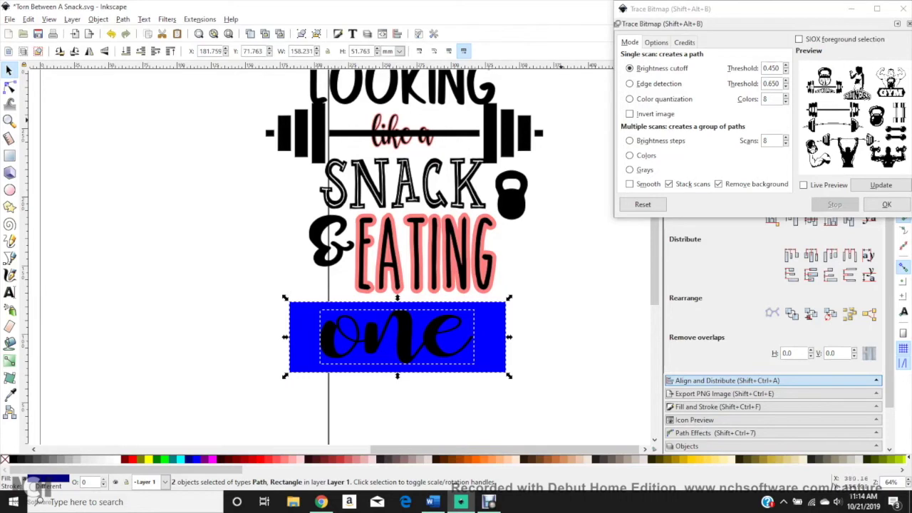
left_click(901, 8)
left_click(809, 200)
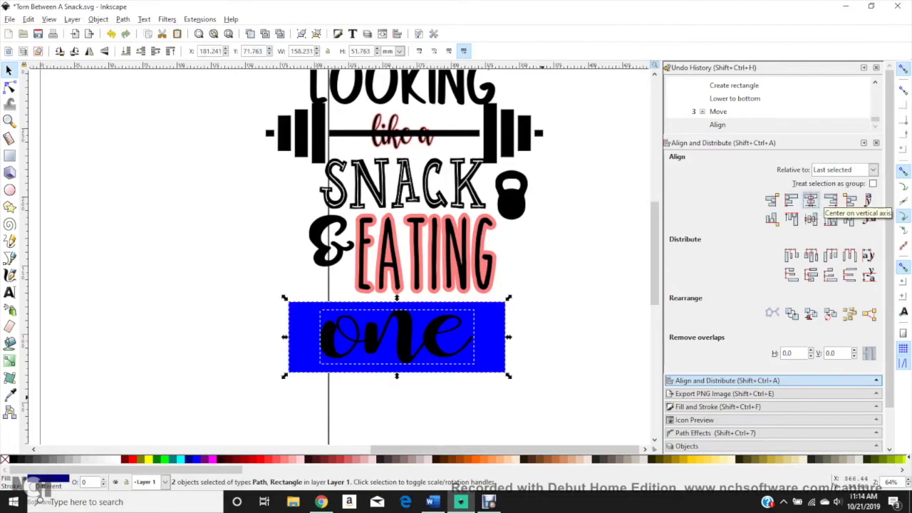
left_click(810, 219)
Step: Narrow the blue rectangle to about 132 mm wide, and fill the word "one" white and the rectangle black
left_click_drag(507, 337, 488, 336)
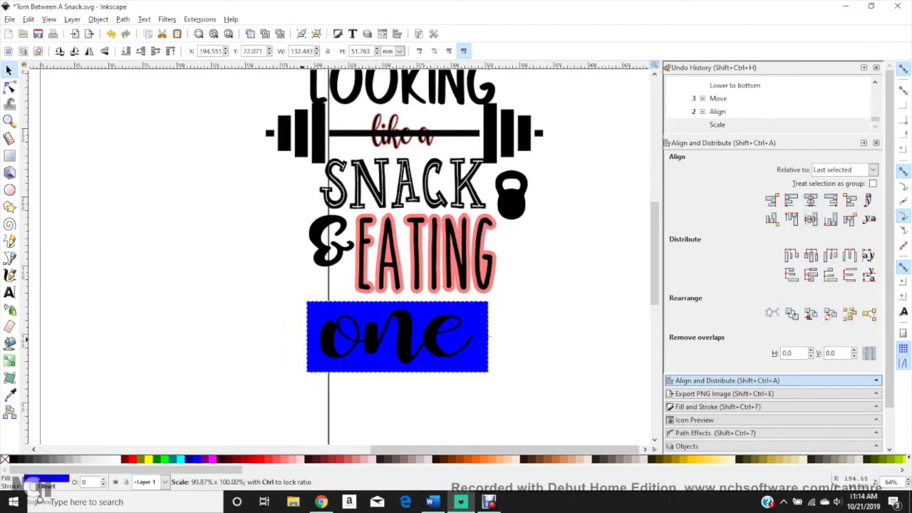
left_click_drag(302, 339, 302, 339)
left_click(331, 348)
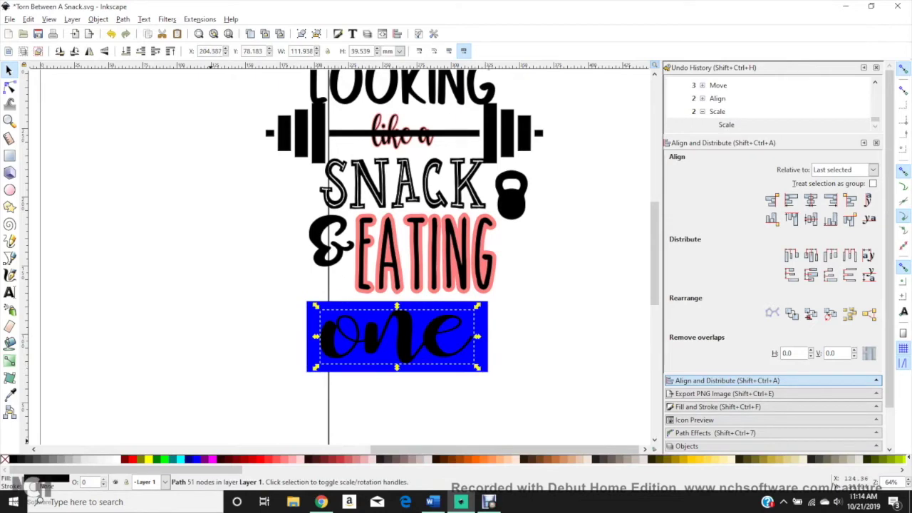
left_click(114, 458)
key("shift+Tab")
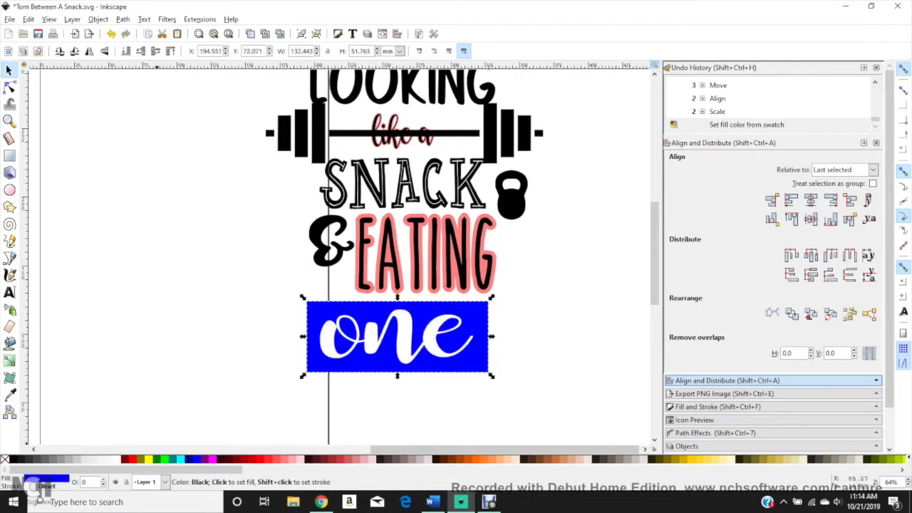
left_click(14, 459)
left_click(567, 304)
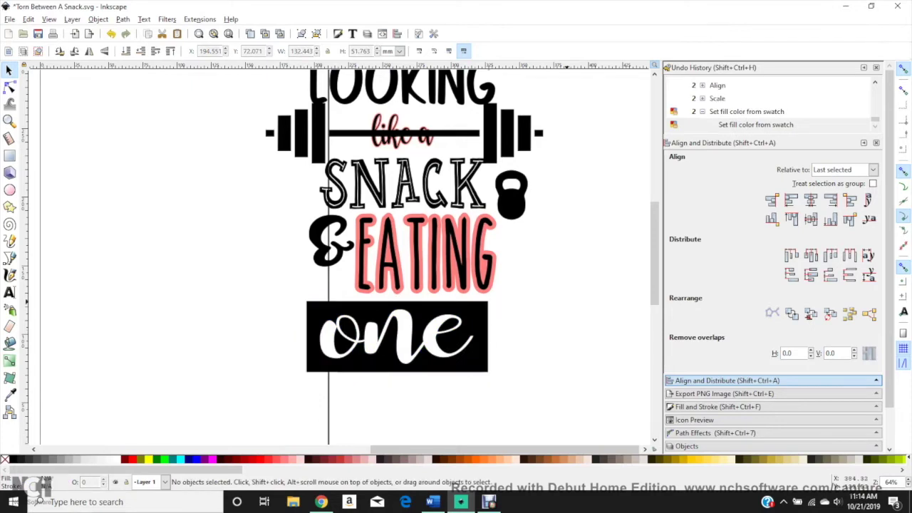
Step: Compare the lettering with the bottle reference photo and move the photo clear of the design
scroll(567, 301, "down", 3)
left_click_drag(175, 223, 352, 238)
scroll(353, 238, "up", 3)
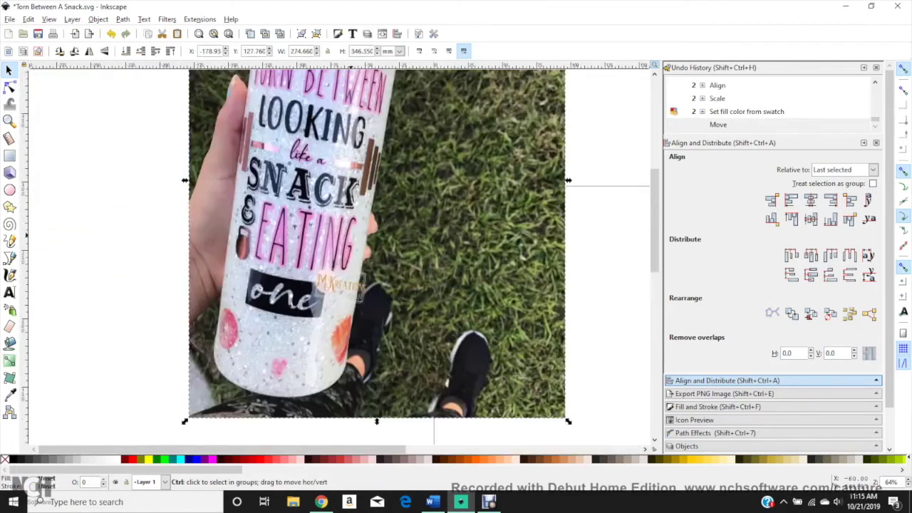
scroll(353, 237, "down", 2)
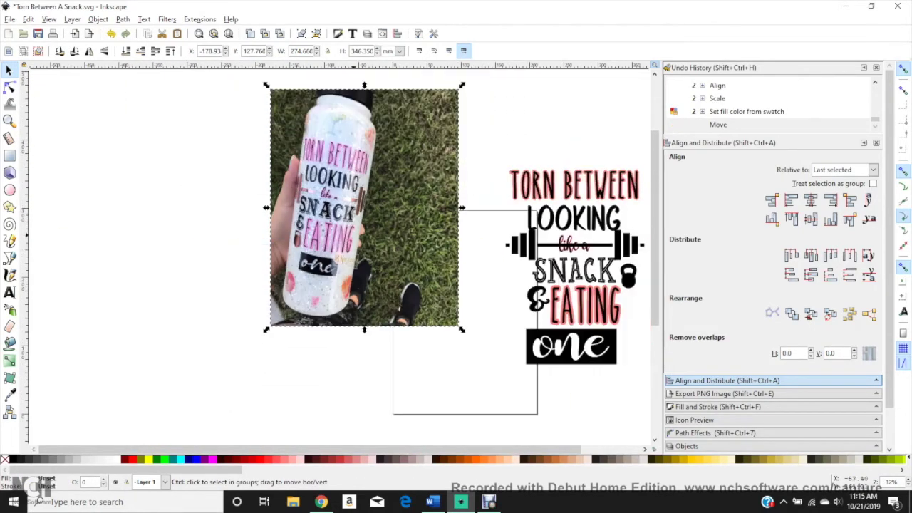
left_click_drag(353, 236, 230, 277)
scroll(605, 343, "up", 2)
left_click_drag(273, 399, 530, 306)
key("Escape")
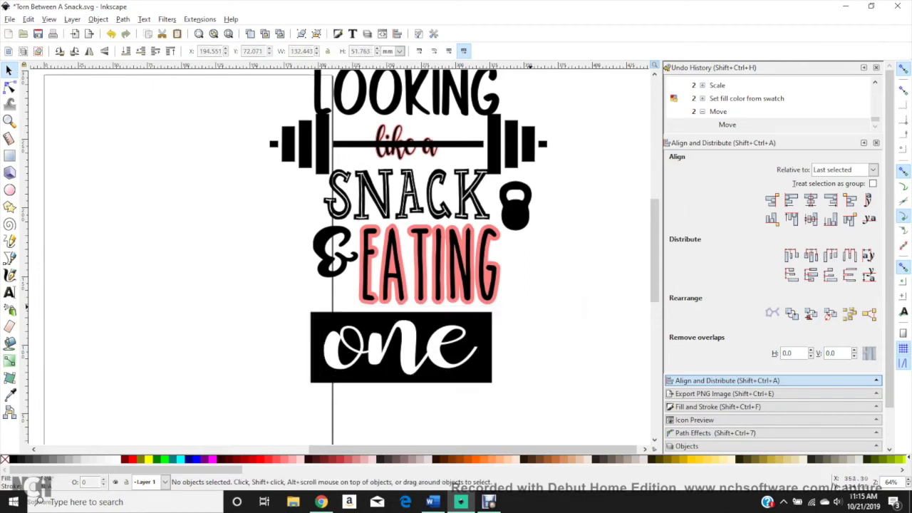
Step: Re-center "one" with the black rectangle and cut the word out of the rectangle with Difference
left_click(402, 349)
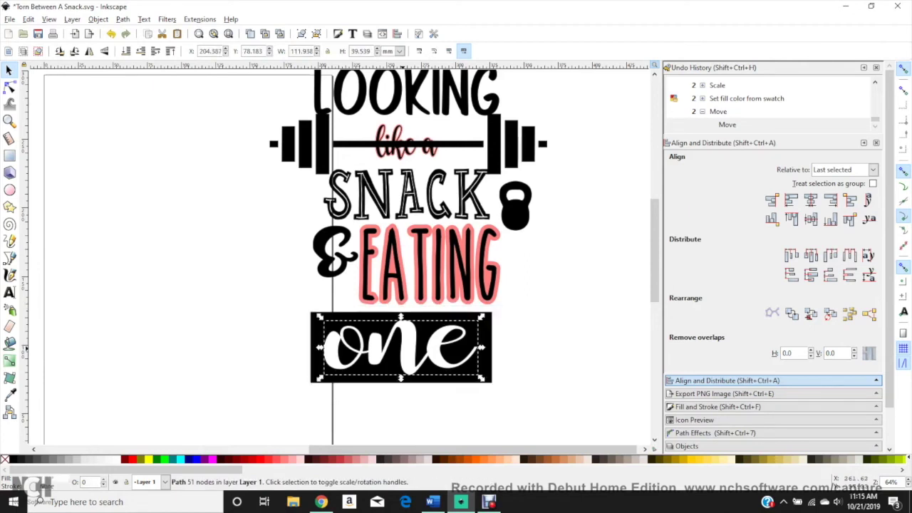
left_click_drag(285, 304, 540, 405)
left_click(811, 219)
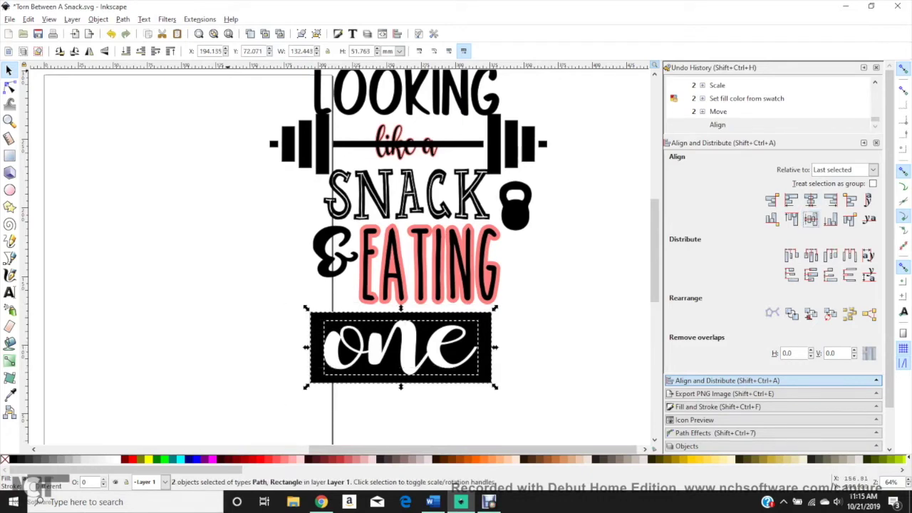
left_click(122, 20)
left_click(143, 97)
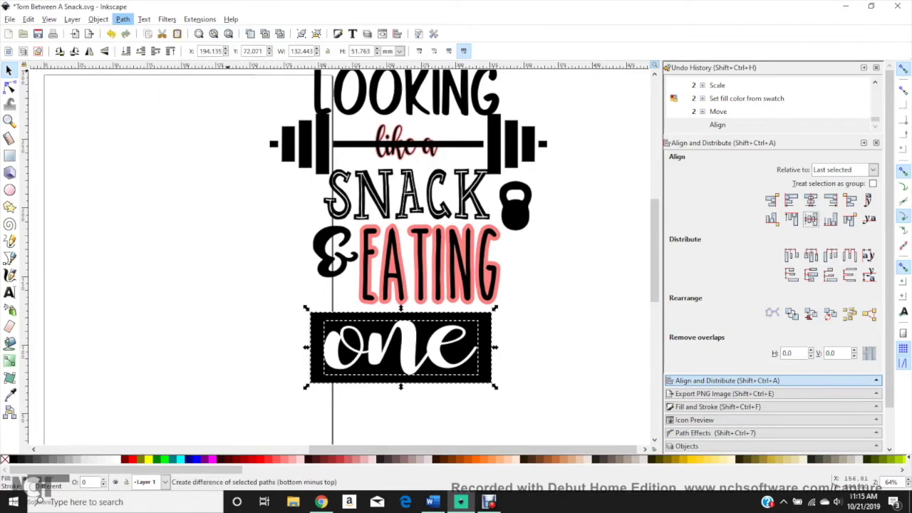
Step: Raise the cut-out "one" rectangle to the top of the stack and place it just below "EATING"
left_click_drag(487, 366, 504, 293)
key("Home")
left_click_drag(504, 292, 480, 294)
left_click_drag(415, 276, 479, 363)
left_click(539, 292)
scroll(539, 292, "down", 2)
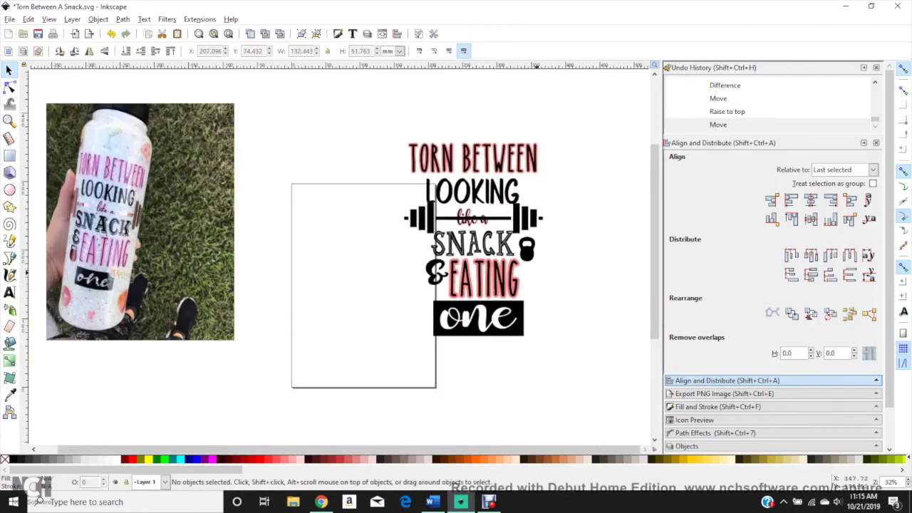
Step: Move the bottle reference photo closer to the design and nudge the barbell below "LOOKING"
left_click_drag(179, 236, 258, 264)
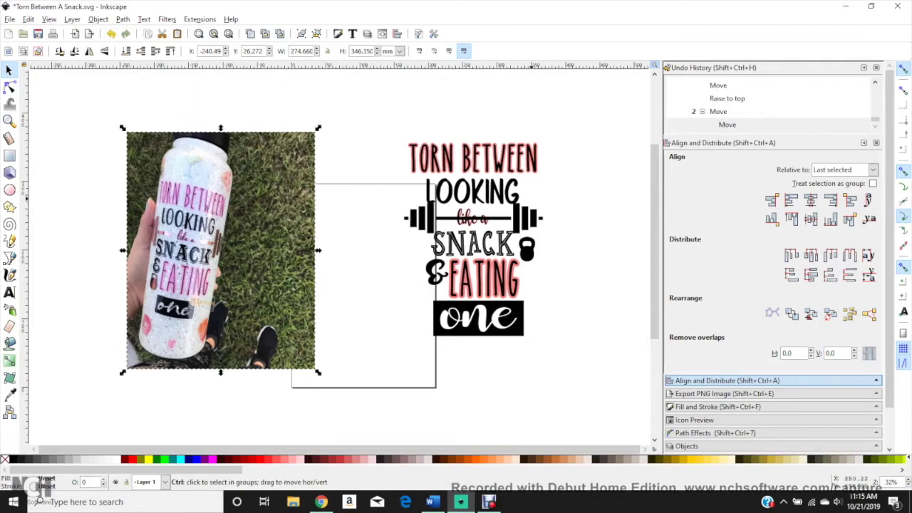
scroll(531, 198, "up", 3)
left_click_drag(443, 222, 438, 227)
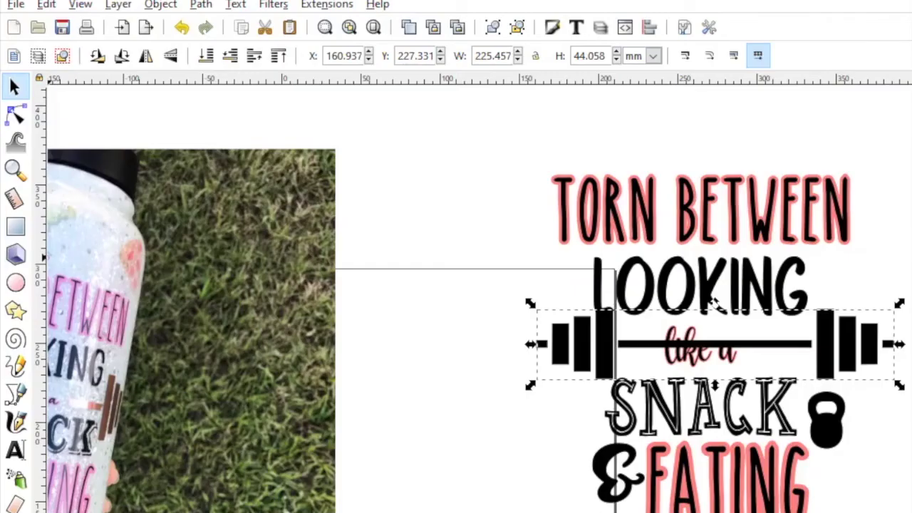
Step: Add vertical guides at both ends of "TORN BETWEEN" and fit the phrase between them at 193.657 mm wide
left_click_drag(41, 276, 553, 277)
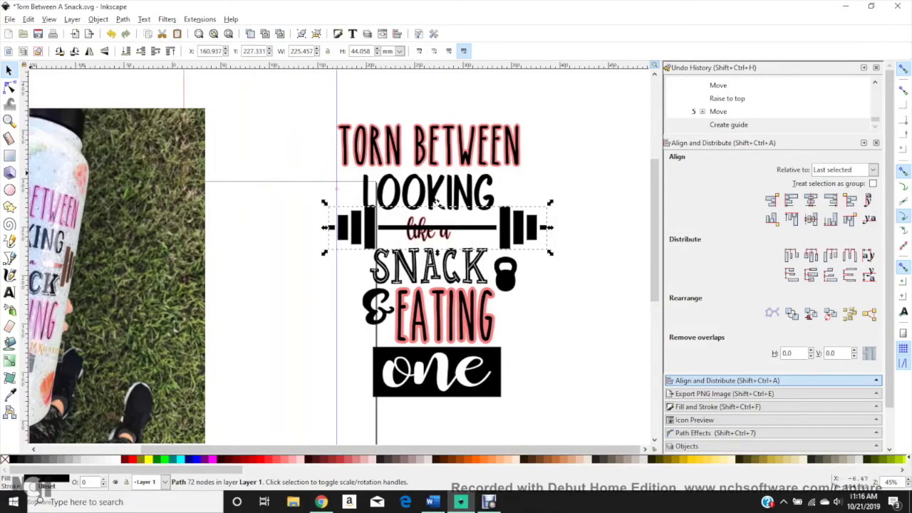
left_click_drag(184, 210, 524, 210)
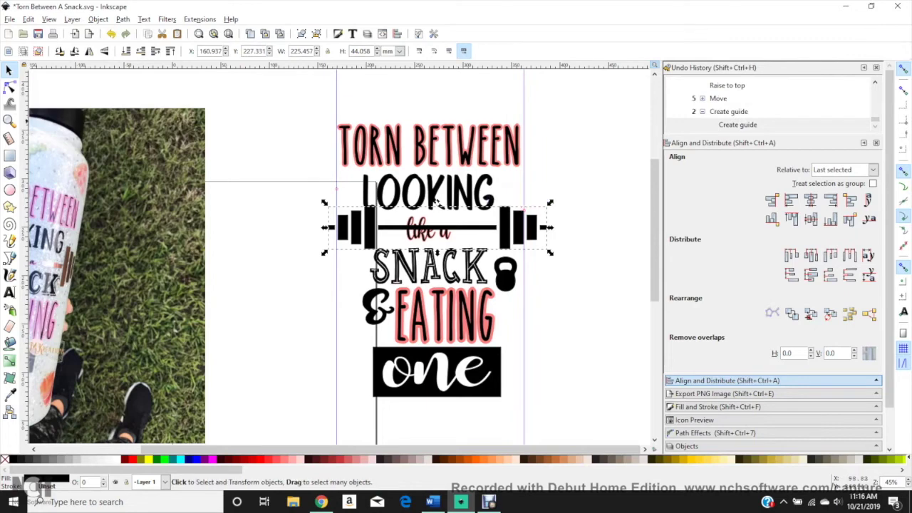
left_click(510, 147)
left_click_drag(526, 145, 528, 145)
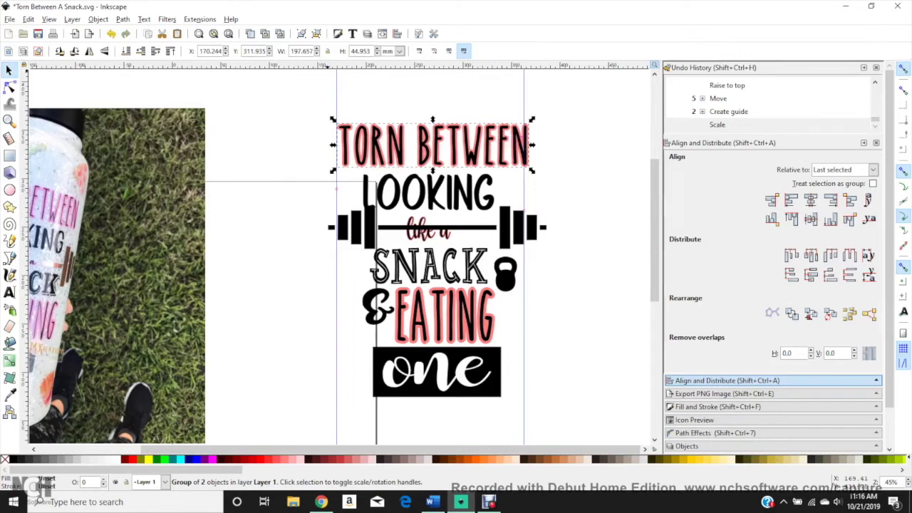
left_click(317, 55)
left_click(317, 54)
left_click(317, 54)
left_click(317, 55)
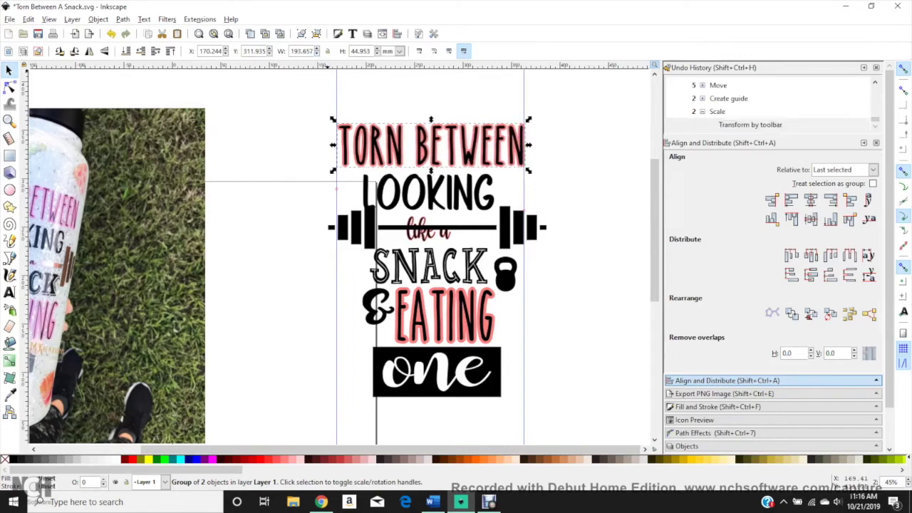
Step: Narrow "LOOKING" to about 127 mm, and move the barbell up to X 155.446 mm with a width of 222.257 mm
left_click(365, 190)
left_click_drag(360, 192, 370, 192)
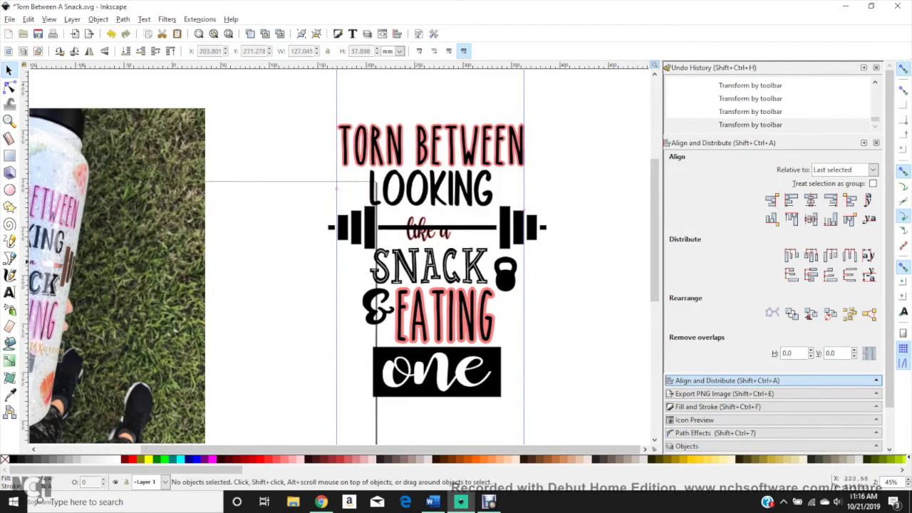
left_click(370, 230)
left_click_drag(371, 229, 371, 228)
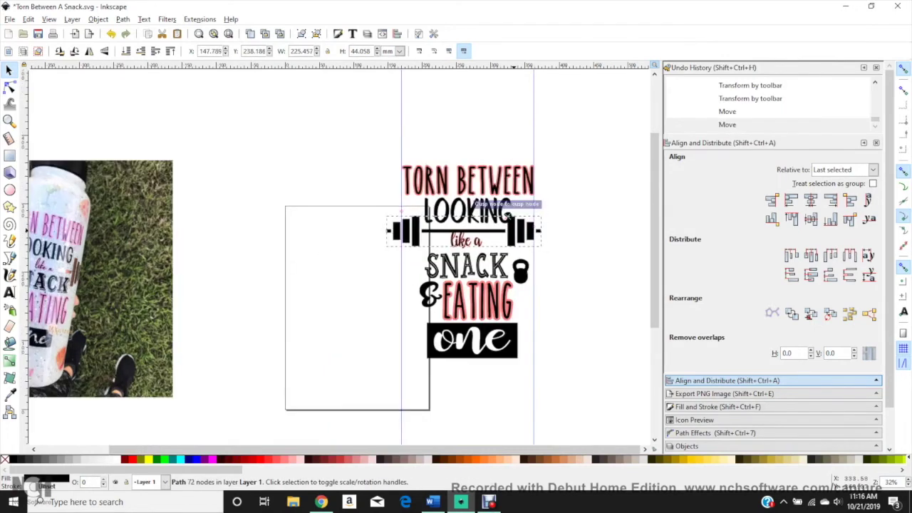
left_click_drag(508, 213, 528, 208)
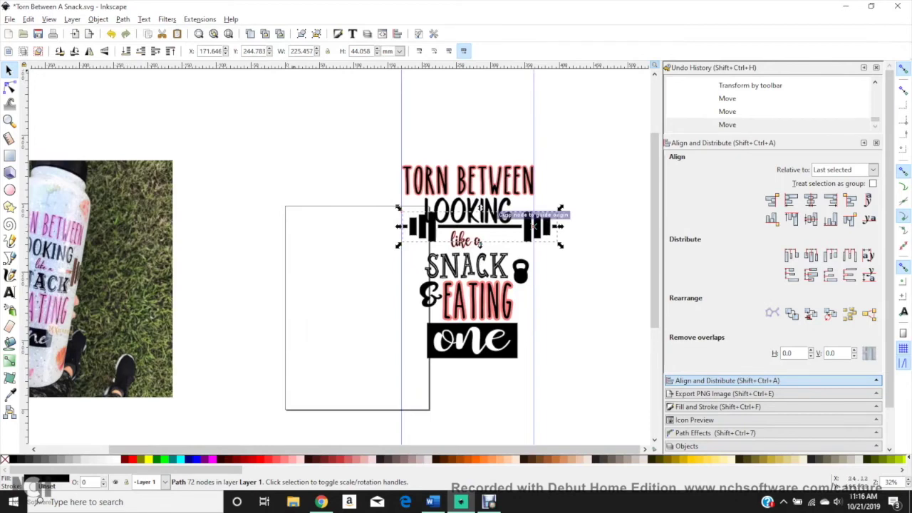
left_click(225, 54)
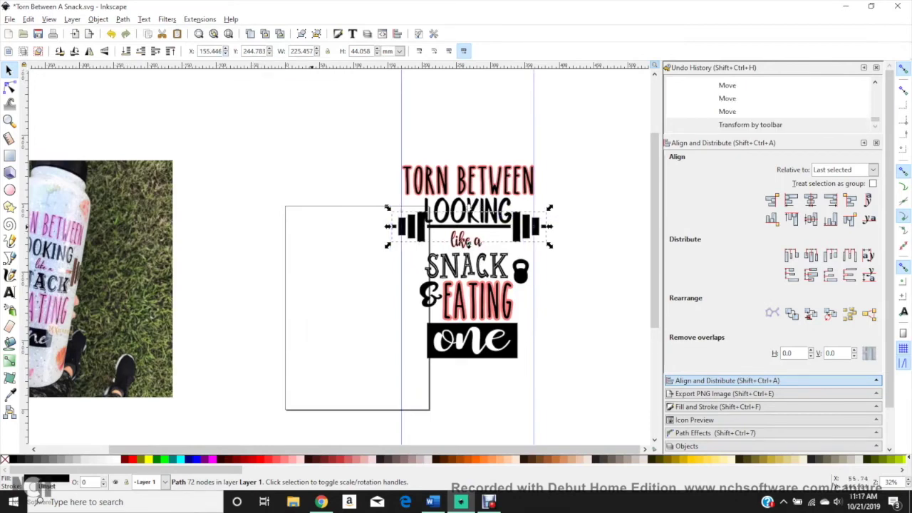
left_click(312, 53)
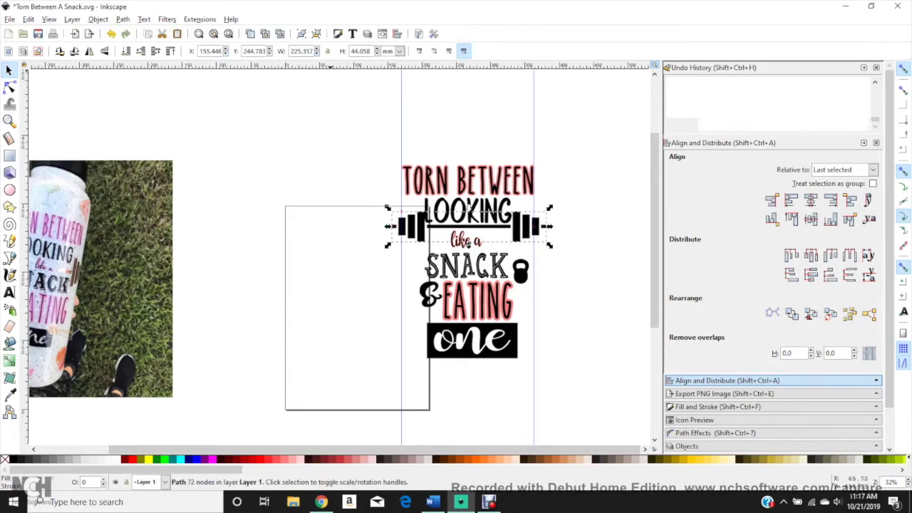
Step: Center "TORN BETWEEN", "LOOKING", the barbell and "like a" on the vertical axis, and set "LOOKING" to 116.645 mm wide at X 208.552 mm
mouse_move(369, 130)
left_mouse_down()
mouse_move(562, 251)
mouse_move(368, 129)
left_mouse_up()
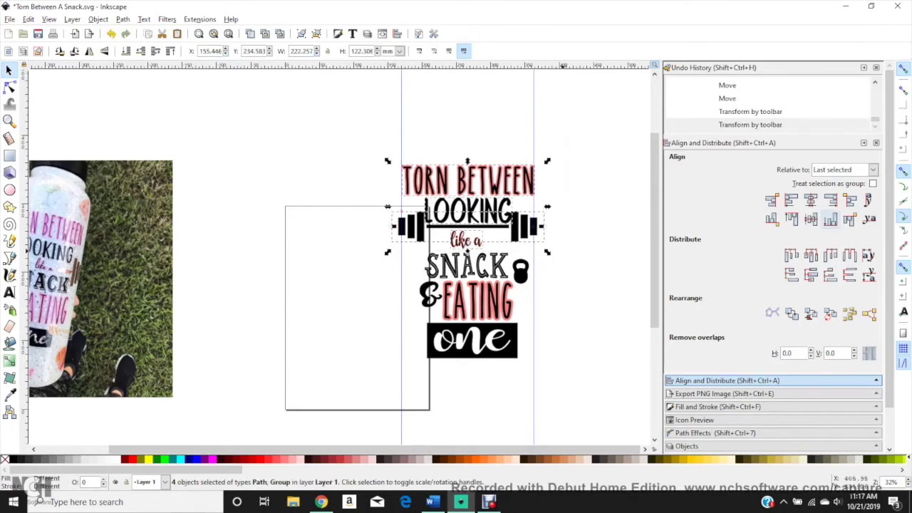
left_click(810, 201)
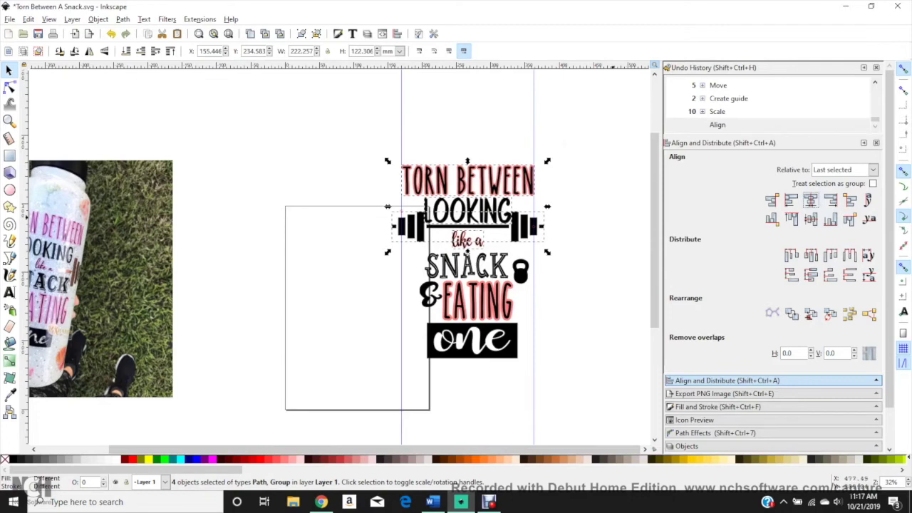
left_click(464, 212)
left_click(315, 54)
type("116.645")
key("Return")
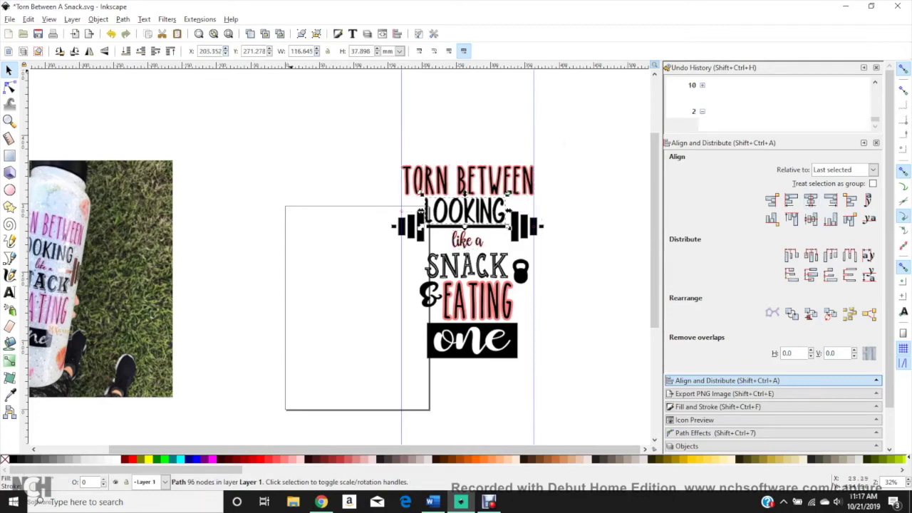
left_click(319, 144)
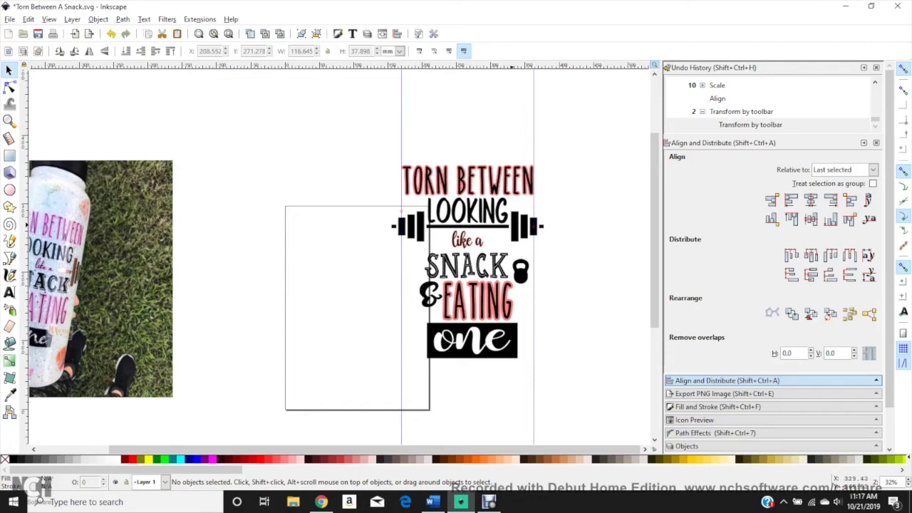
Step: Move the barbell and "like a" together out of the design to the empty canvas beside "TORN BETWEEN"
left_click(467, 241)
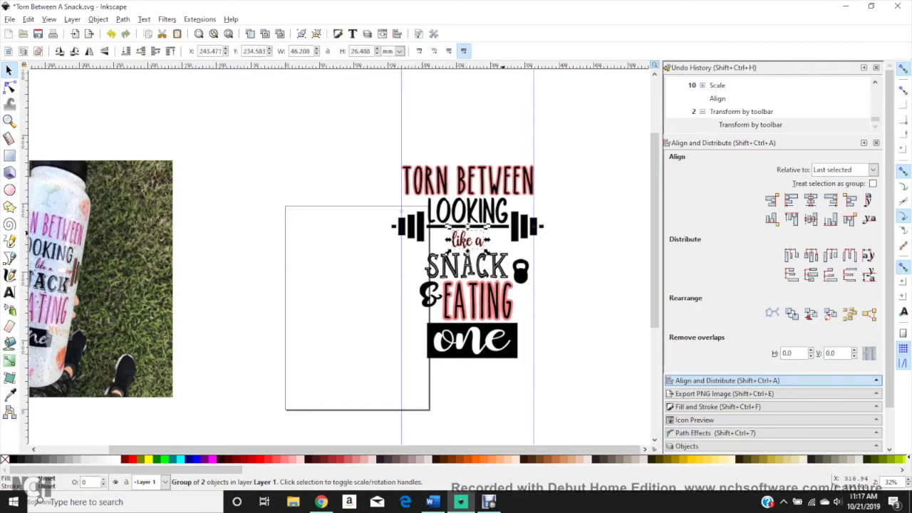
key("shift")
left_click(520, 232, "shift")
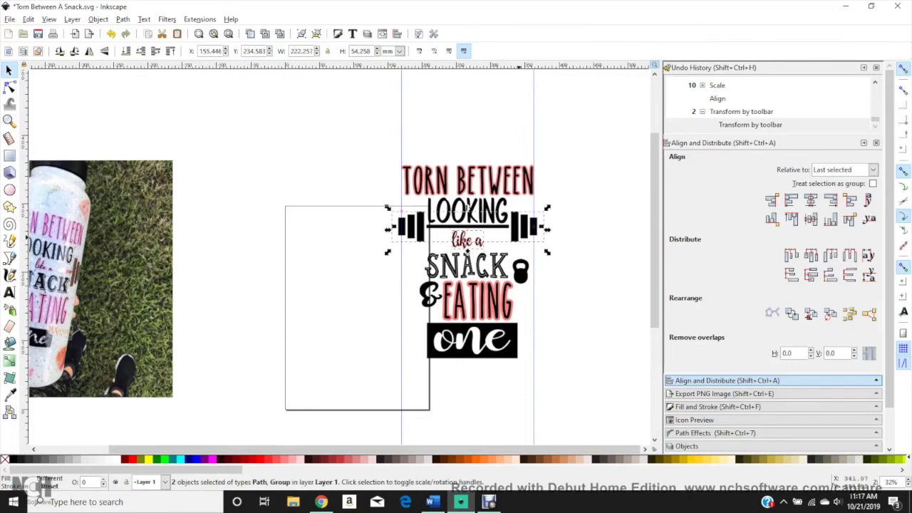
left_click_drag(391, 228, 210, 185)
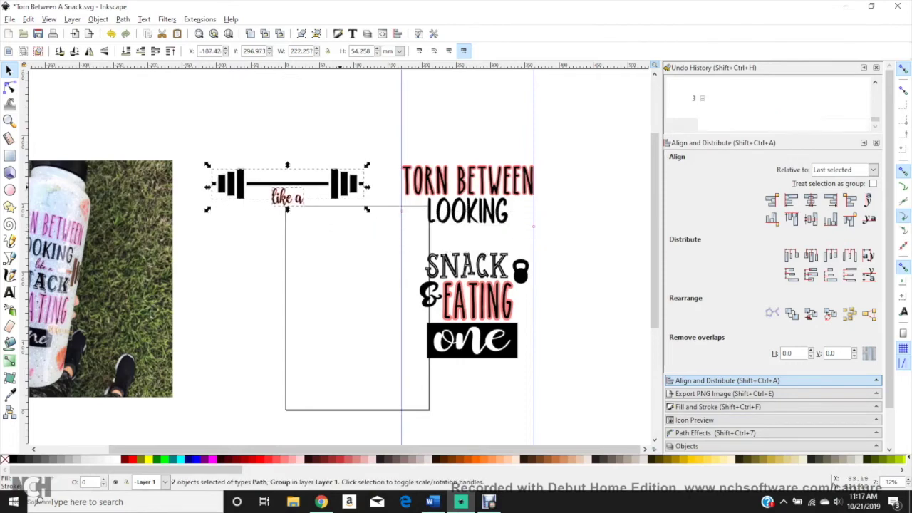
key("Escape")
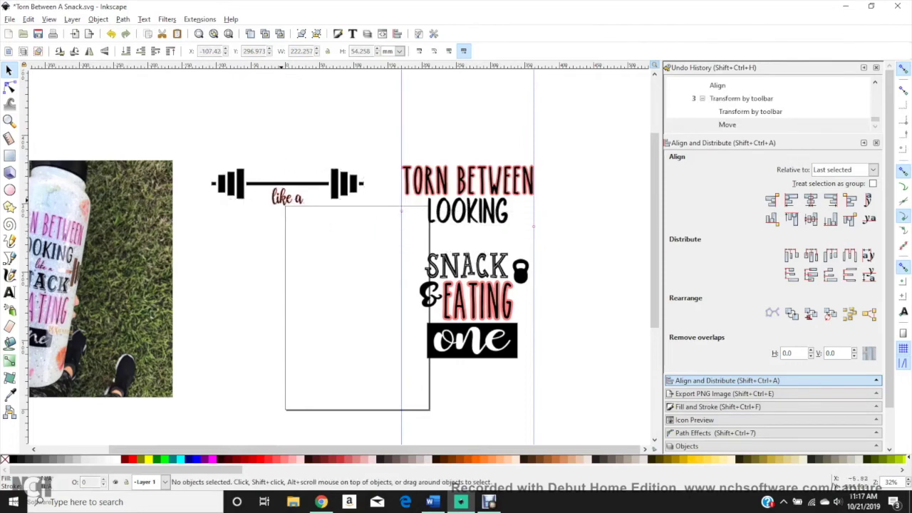
Step: Center "like a" on the barbell along both the vertical and horizontal axes
left_click(283, 198)
left_click(333, 184, "shift")
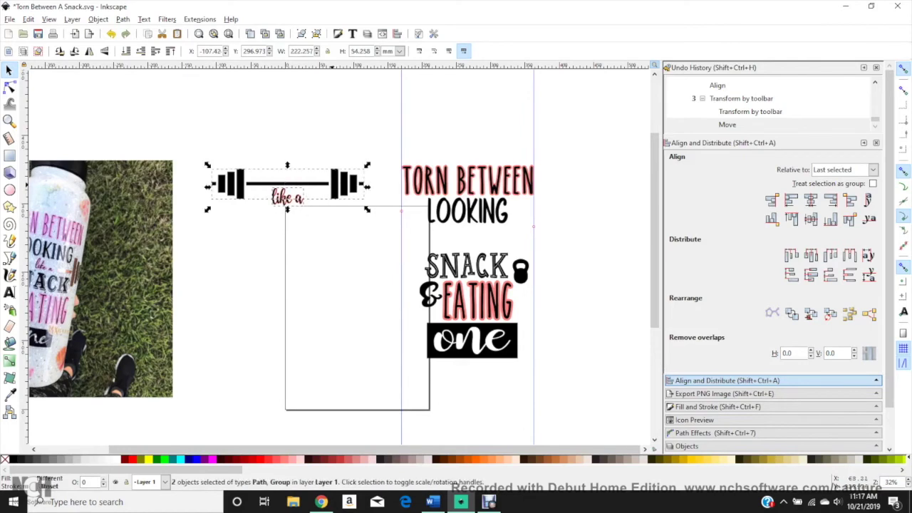
left_click(810, 200)
left_click(810, 220)
left_click(280, 228)
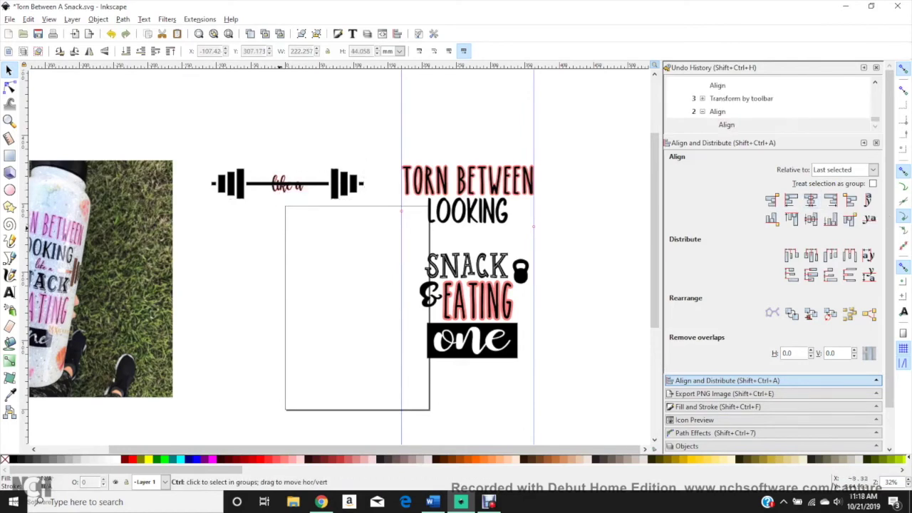
scroll(281, 229, "up", 1)
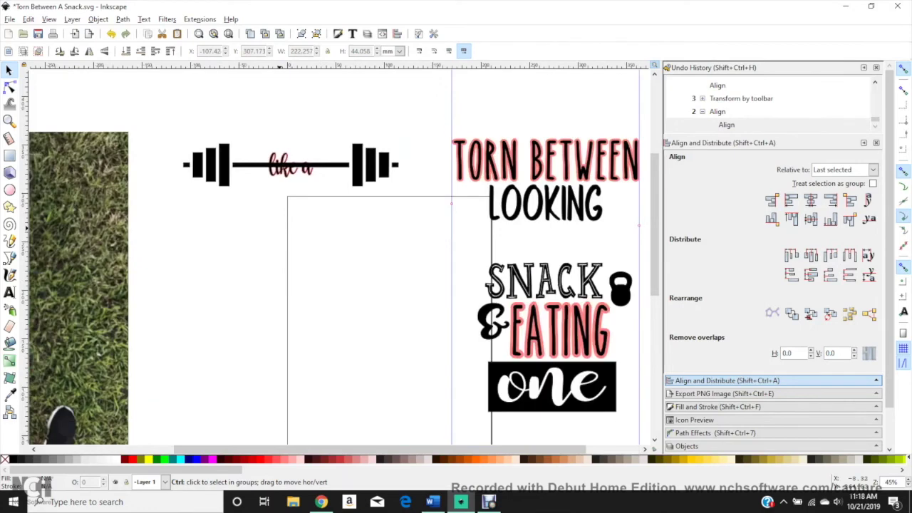
Step: Draw a rectangle of about 58 × 31 mm over "like a" in the middle of the barbell
scroll(279, 227, "up", 2)
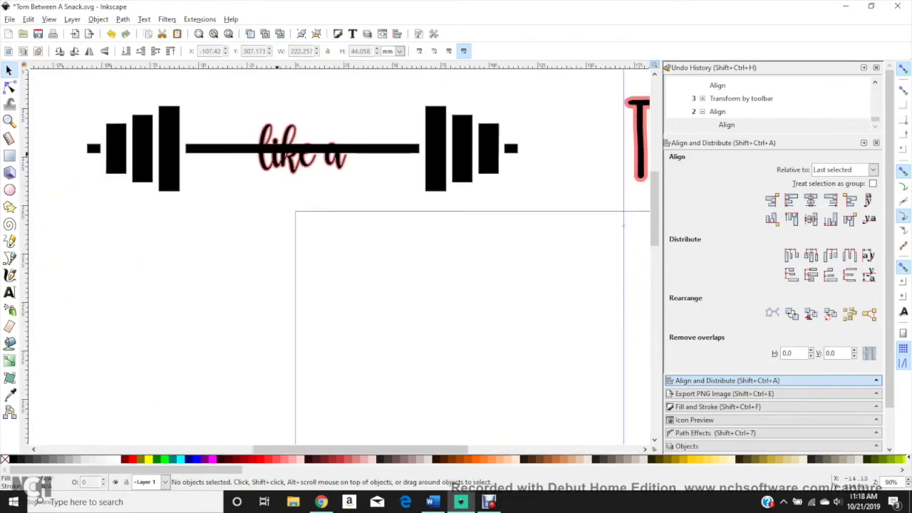
key("r")
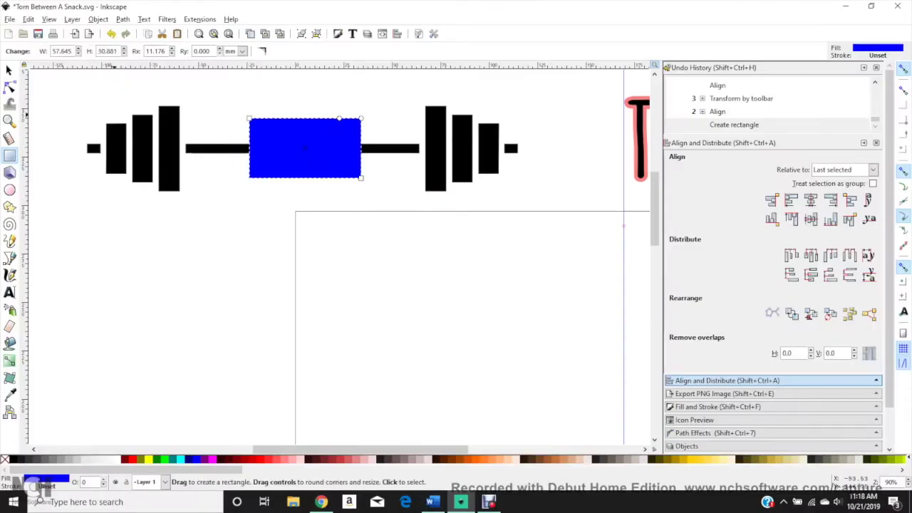
key("s")
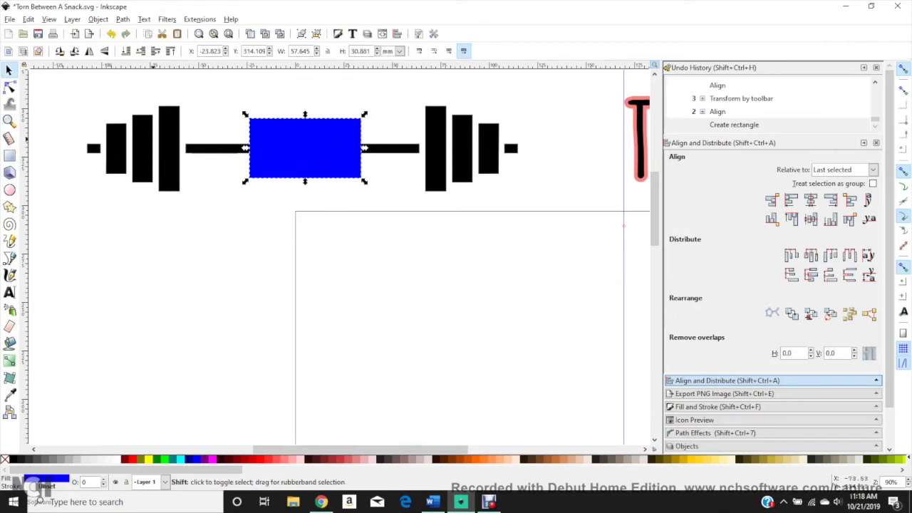
Step: Center the rectangle on the barbell along both axes and subtract it with Difference to open a gap around "like a"
left_click(151, 139, "shift")
left_click(811, 200)
left_click(809, 218)
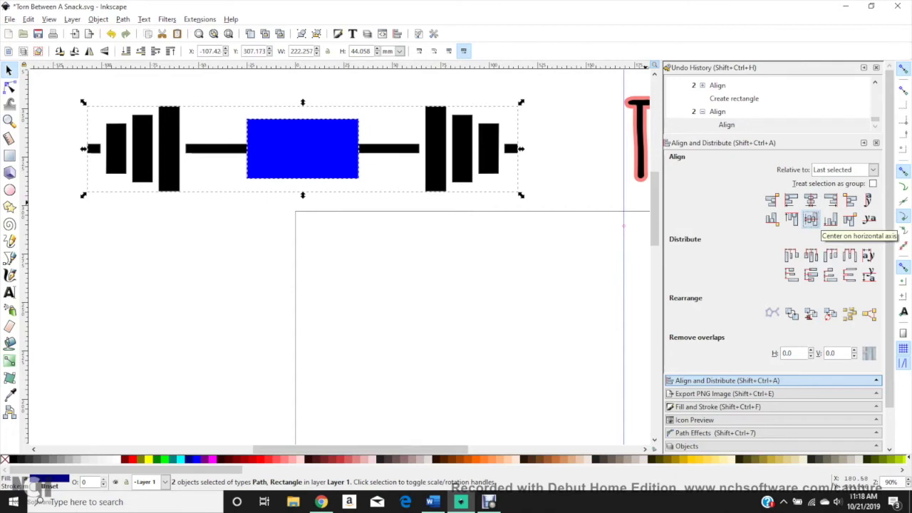
left_click(123, 20)
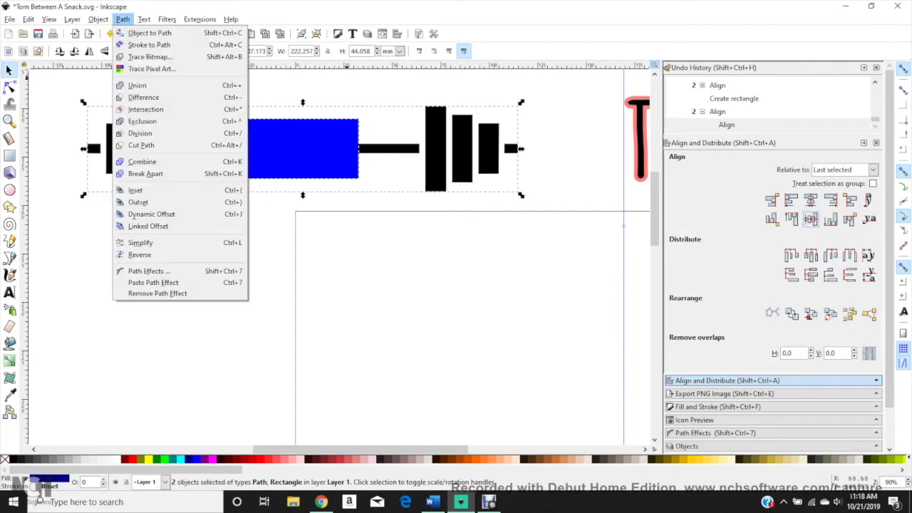
left_click(144, 98)
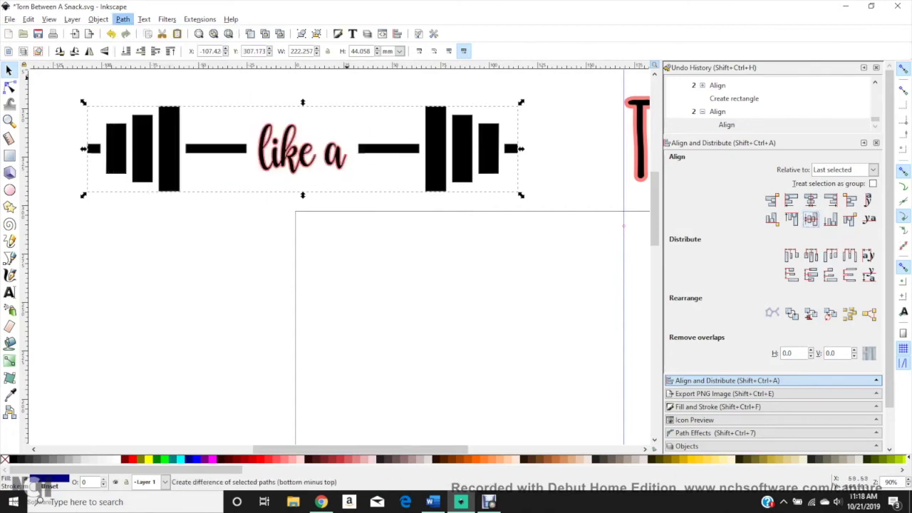
Step: Group the barbell with "like a" and move them back into the design between "LOOKING" and "SNACK"
left_click_drag(77, 89, 567, 212)
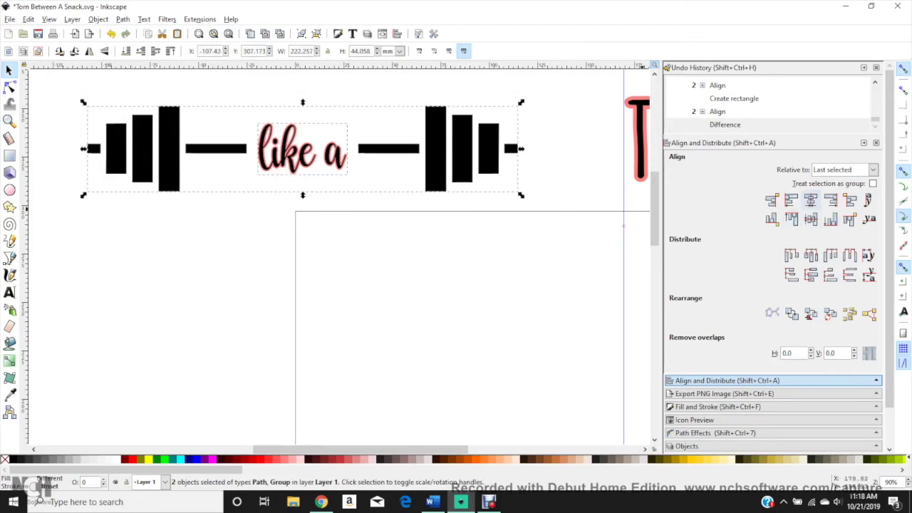
key("alt+o")
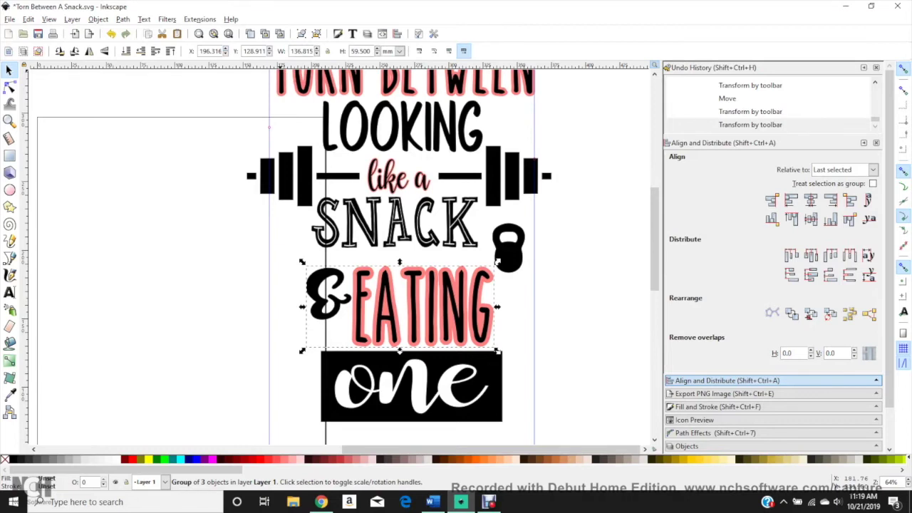
Step: Raise "& EATING" to Y 138.811 mm and the "one" rectangle to Y 83.632 mm to tighten the line spacing
left_click(269, 50)
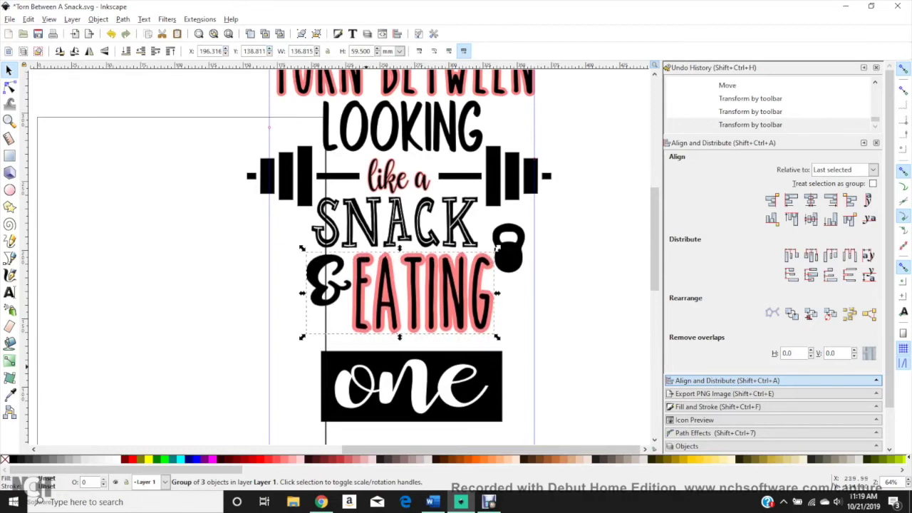
left_click(384, 399)
left_click(269, 49)
scroll(253, 51, "up", 5)
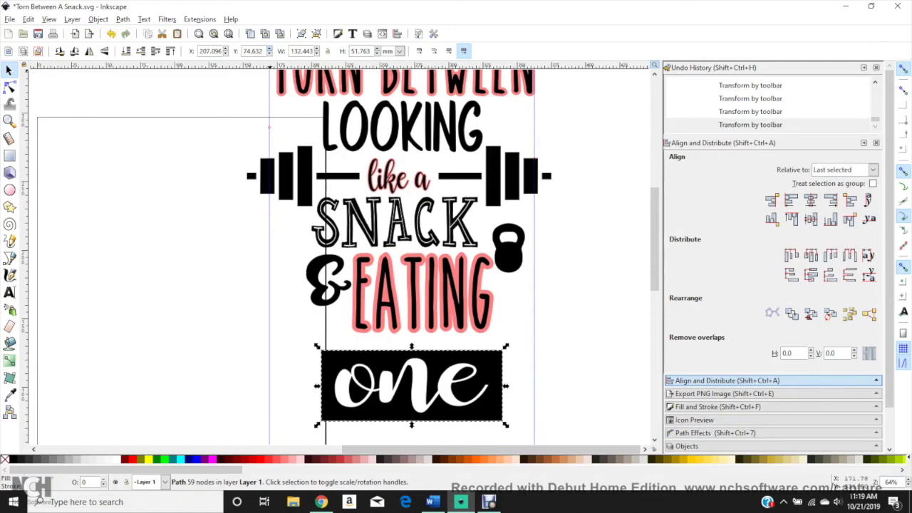
scroll(252, 51, "up", 9)
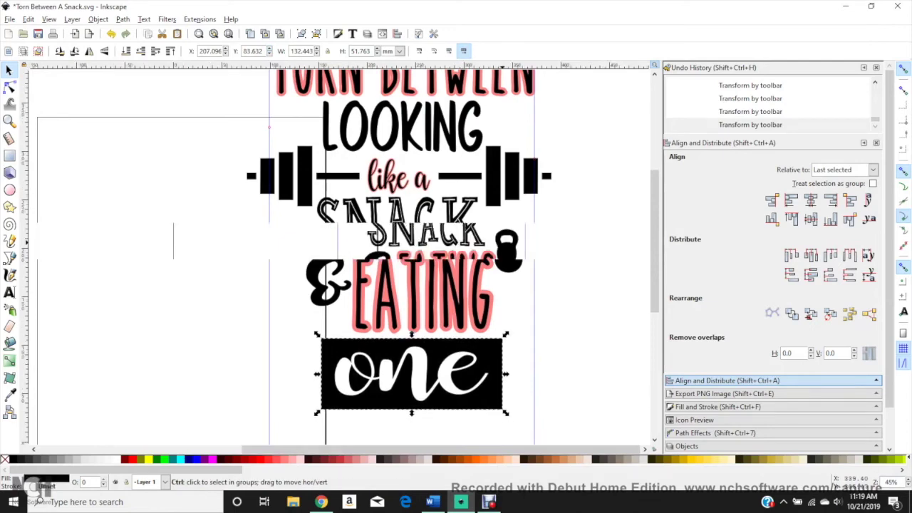
Step: Delete both vertical guides bordering "TORN BETWEEN"
scroll(502, 241, "down", 2)
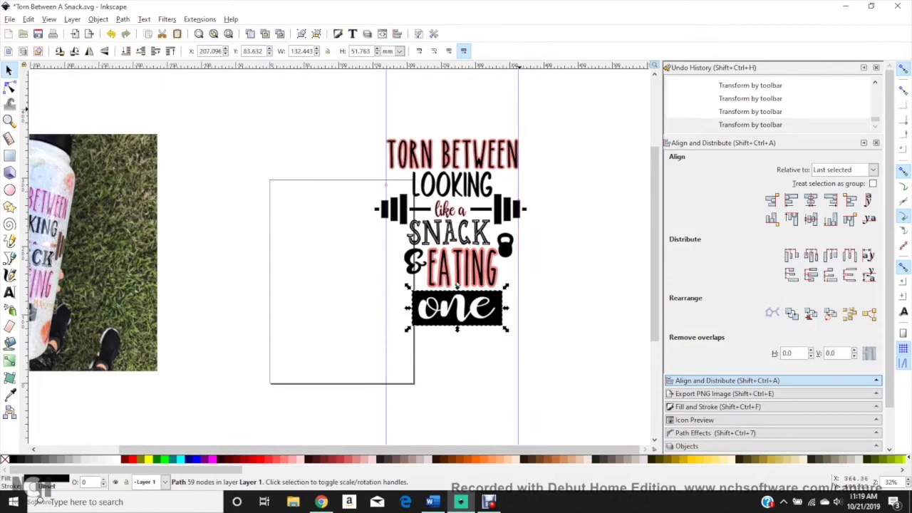
left_click_drag(518, 109, 400, 109)
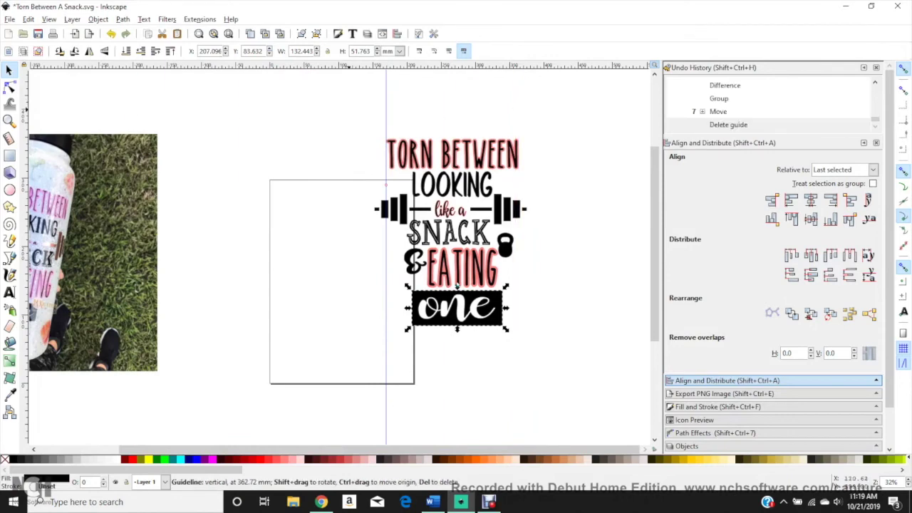
key("Delete")
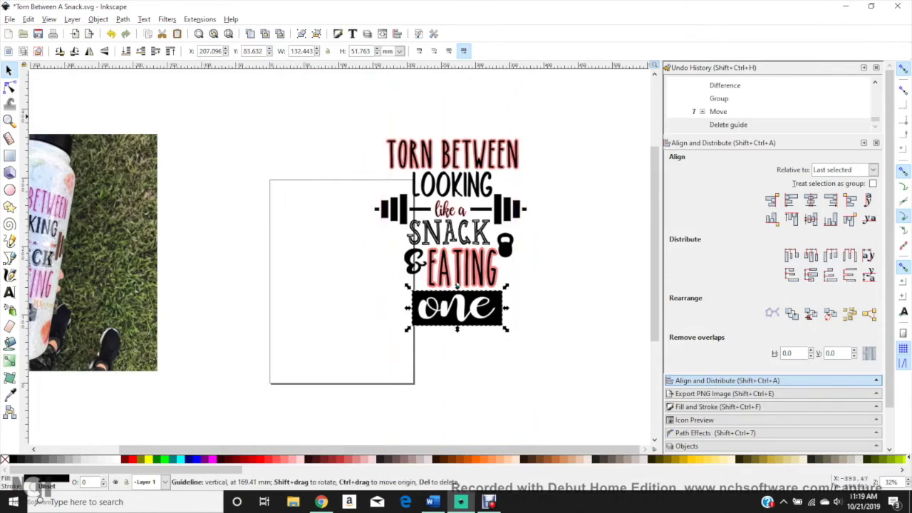
mouse_move(428, 66)
left_mouse_down()
mouse_move(427, 193)
mouse_move(428, 66)
left_mouse_up()
Step: Move the bottle reference photo next to the page, at X -292.90 mm and Y 48.732 mm
left_click(228, 171)
left_click(85, 244)
left_click_drag(84, 245, 217, 222)
left_click_drag(179, 279, 147, 280)
left_click_drag(193, 225, 167, 225)
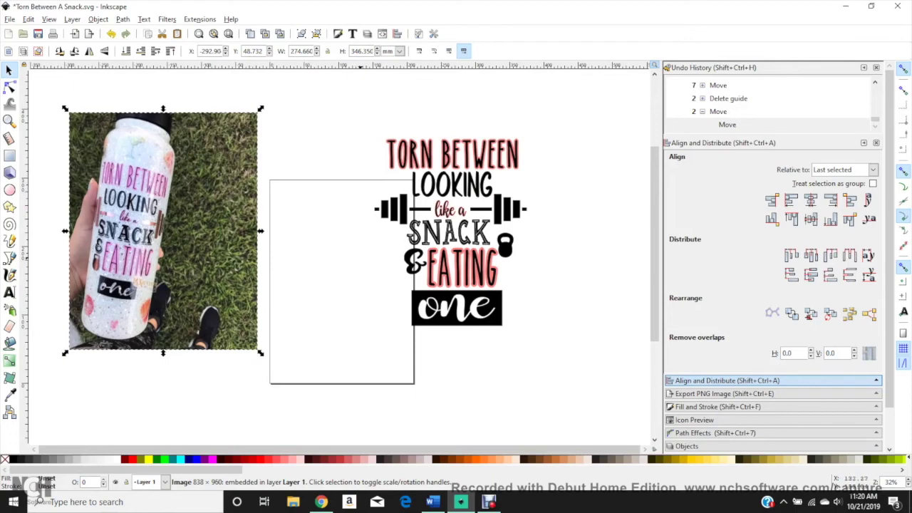
Step: Try to center every part of the design, including the separate kettlebell, on the vertical axis, and undo the alignment
left_click(445, 230)
left_click(460, 272)
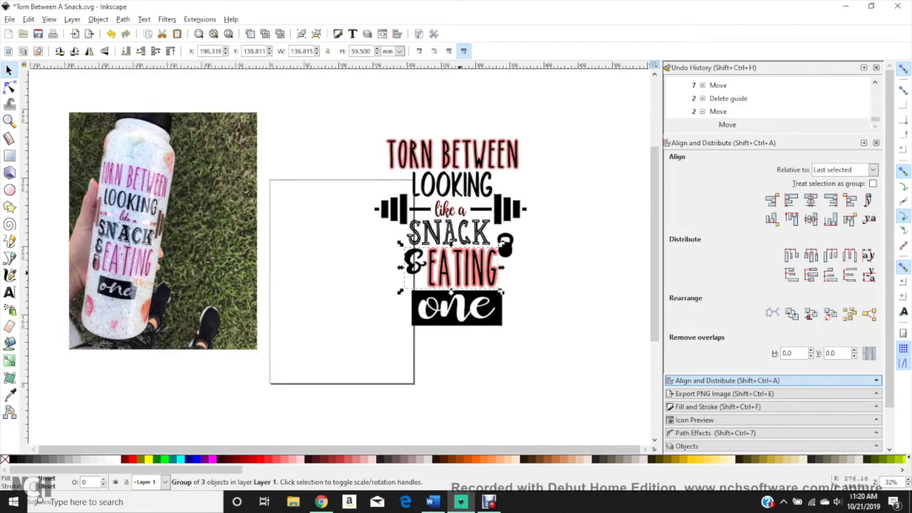
left_click_drag(350, 102, 571, 419)
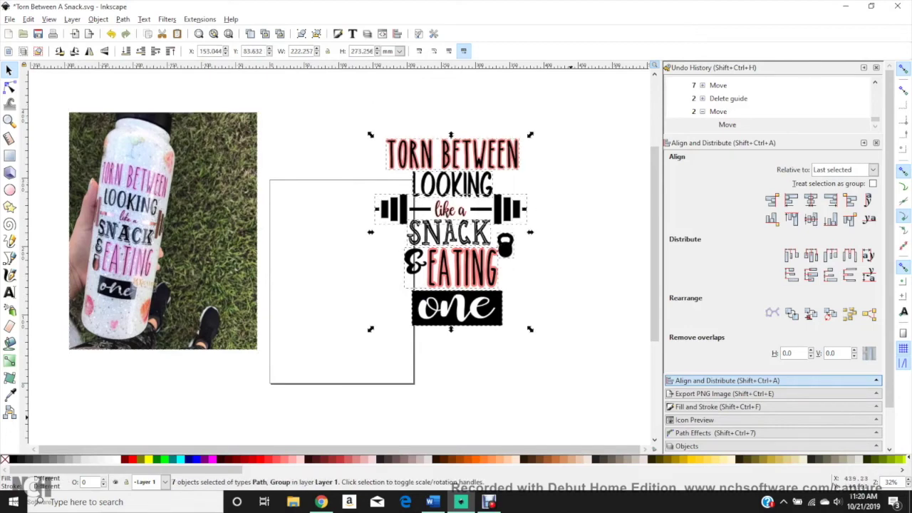
left_click(810, 199)
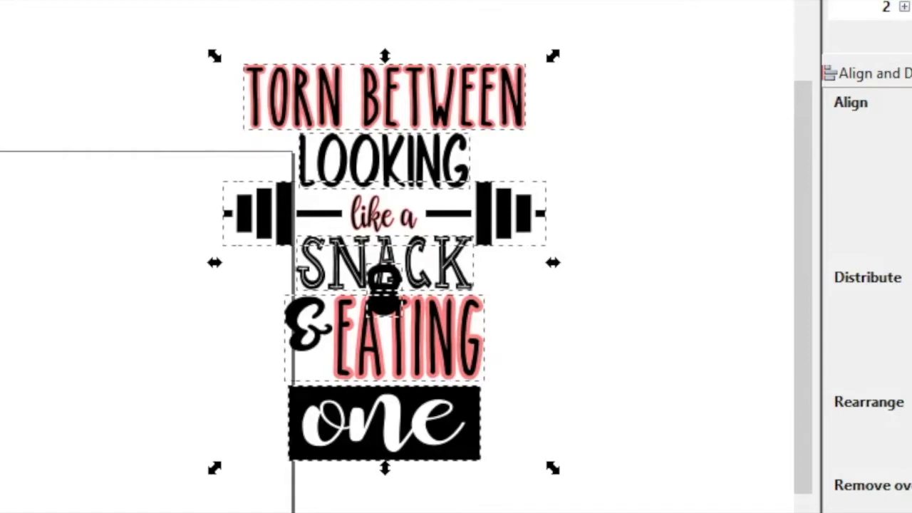
key("ctrl+z")
left_click(589, 325)
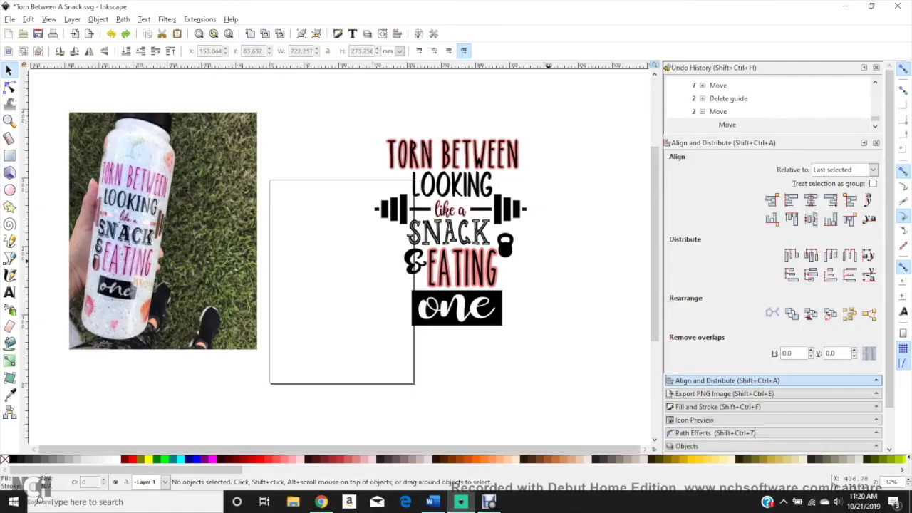
Step: Group the kettlebell with "& EATING"
left_click(507, 248, "shift")
left_click(476, 267, "shift")
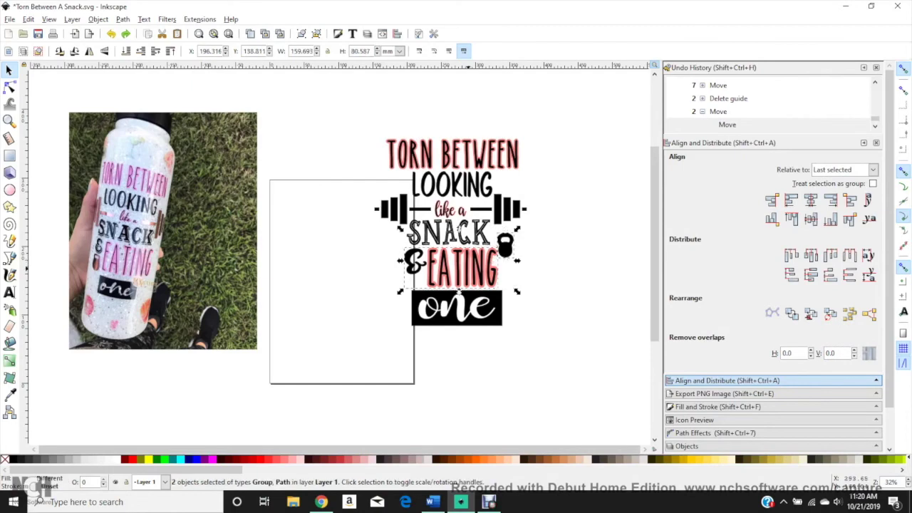
left_click(98, 19)
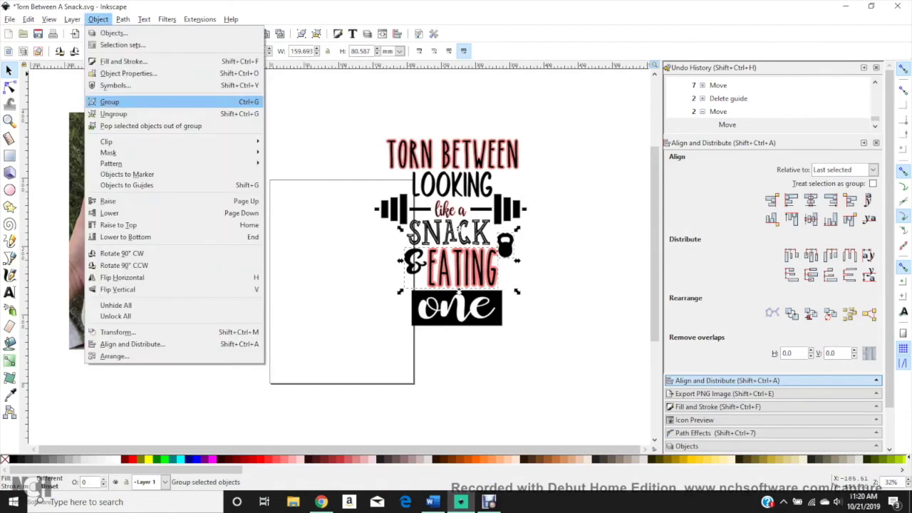
left_click(110, 102)
Step: Try to center the whole design with the grouped kettlebell on the vertical axis, and undo the alignment
left_click_drag(335, 107, 596, 380)
left_click(810, 200)
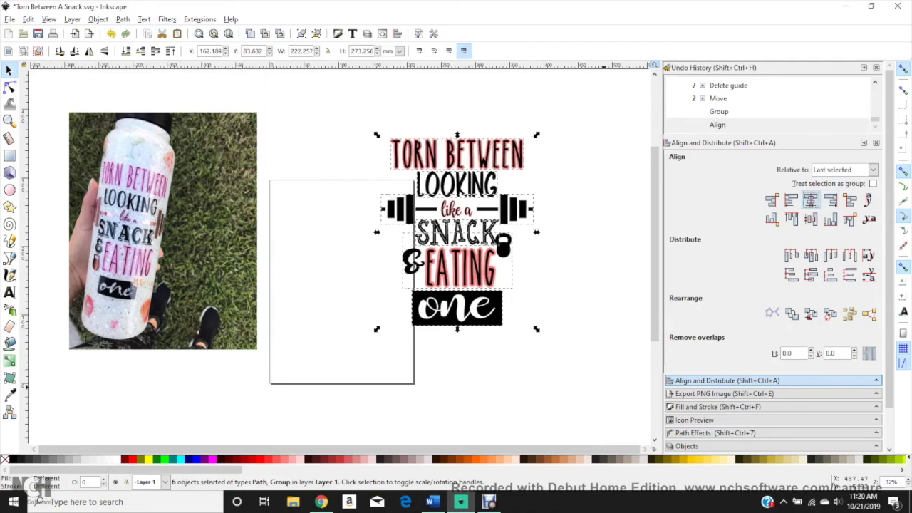
key("ctrl+z")
Step: Center only "TORN BETWEEN", "LOOKING", the barbell group and "SNACK" on the vertical axis
left_click_drag(330, 105, 620, 249)
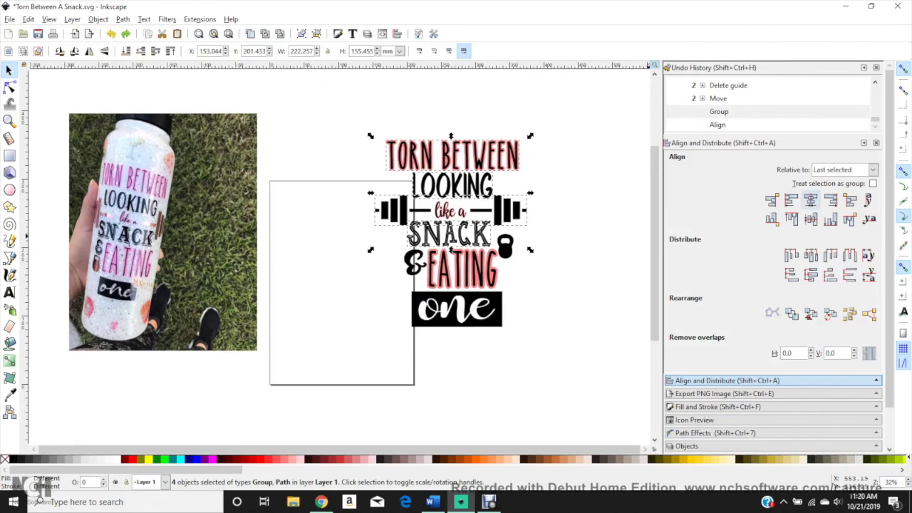
left_click(809, 200)
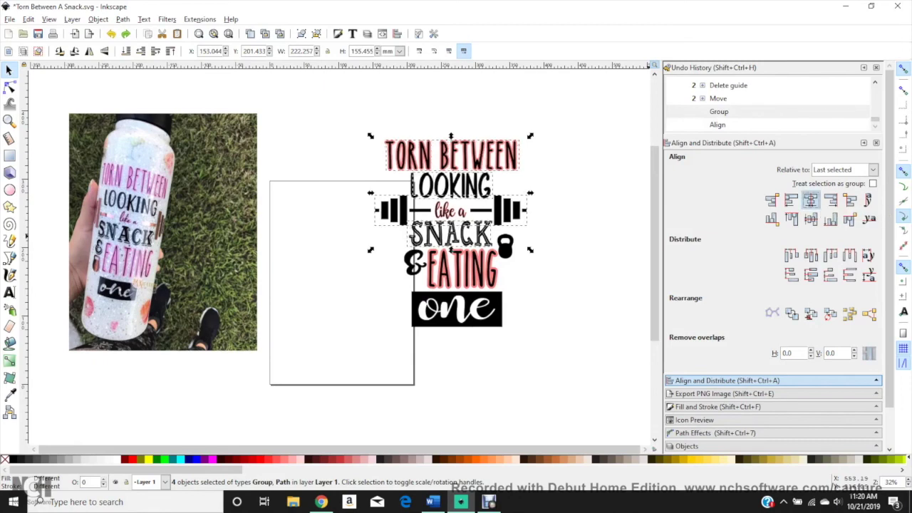
key("Escape")
Step: Try removing the bottle reference photo and bring it back
left_click(217, 238)
key("Delete")
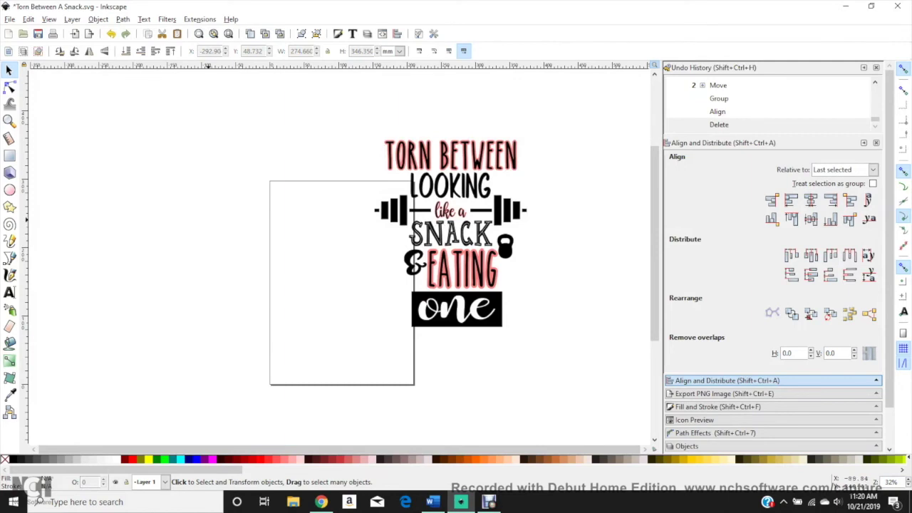
key("ctrl+z")
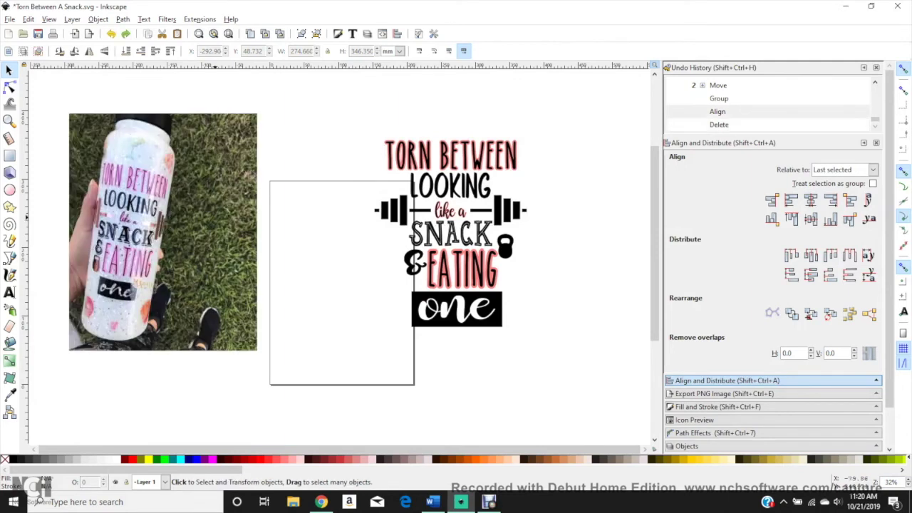
left_click(209, 229)
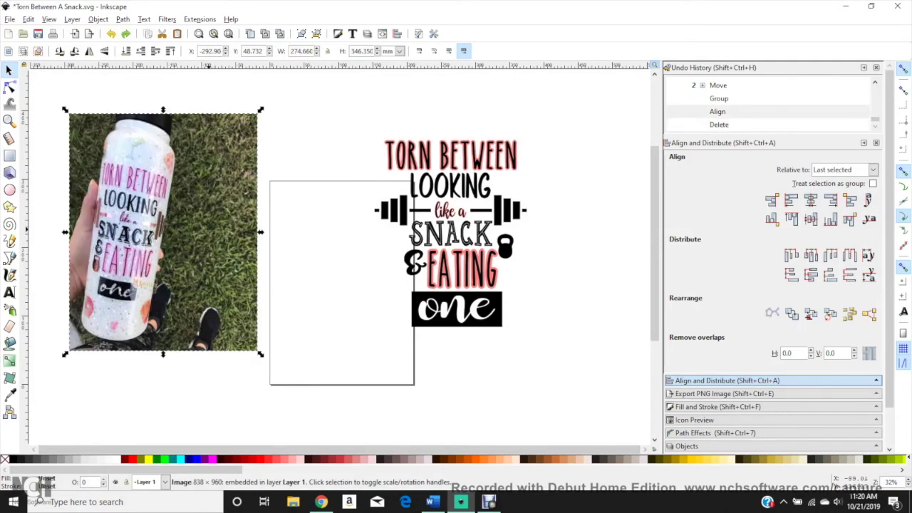
key("Delete")
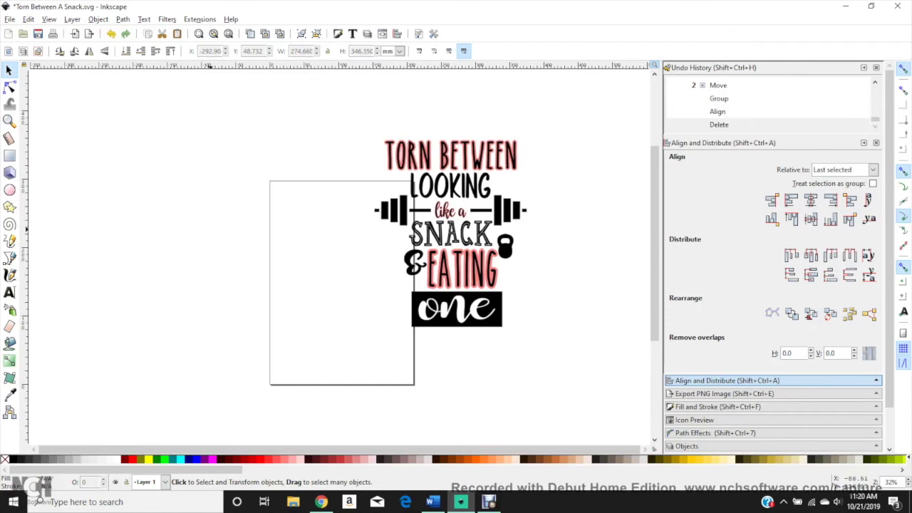
key("ctrl+z")
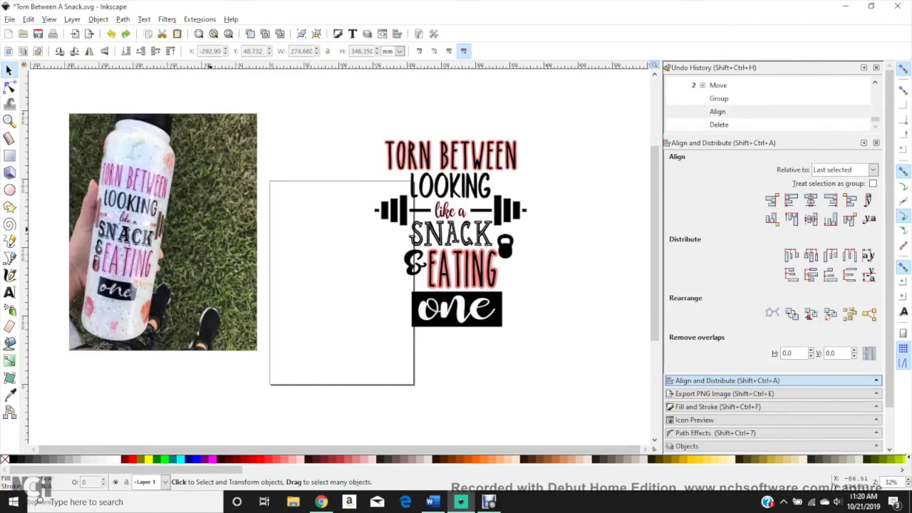
Step: Delete the bottle reference photo from the canvas
key("Delete")
left_click(210, 229)
key("Delete")
Step: Scale the whole design down to 169.850 × 210.866 mm and place it on the page at X 19.114 mm, Y 45.366 mm
left_click_drag(327, 109, 571, 383)
left_click_drag(518, 200, 500, 208)
left_click_drag(459, 171, 377, 205)
left_click_drag(429, 373, 346, 339)
Step: Ungroup the whole design repeatedly until no groups remain, and clear the selection
left_click(99, 20)
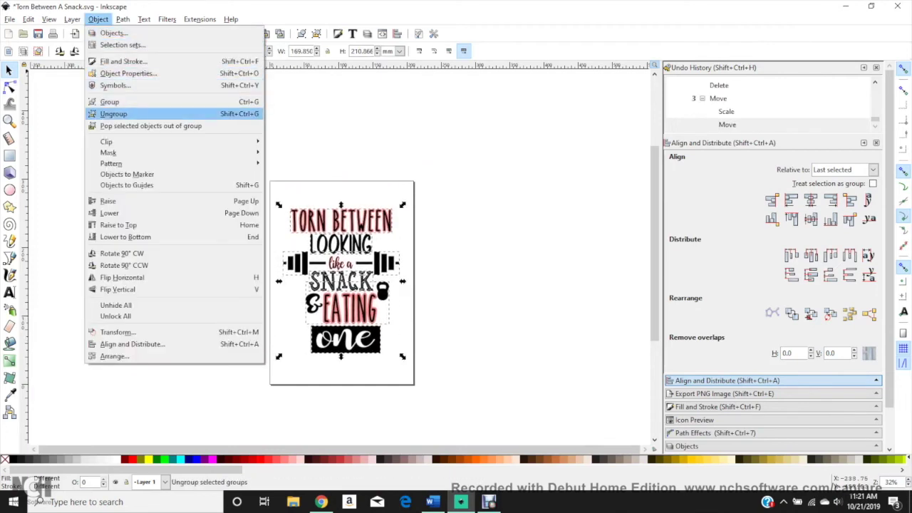
left_click(113, 114)
scroll(215, 252, "up", 2)
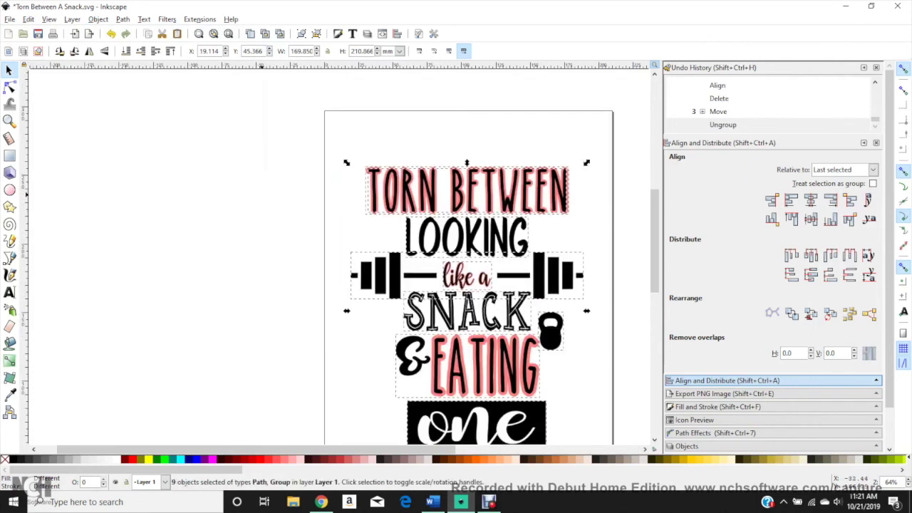
scroll(262, 193, "down", 2)
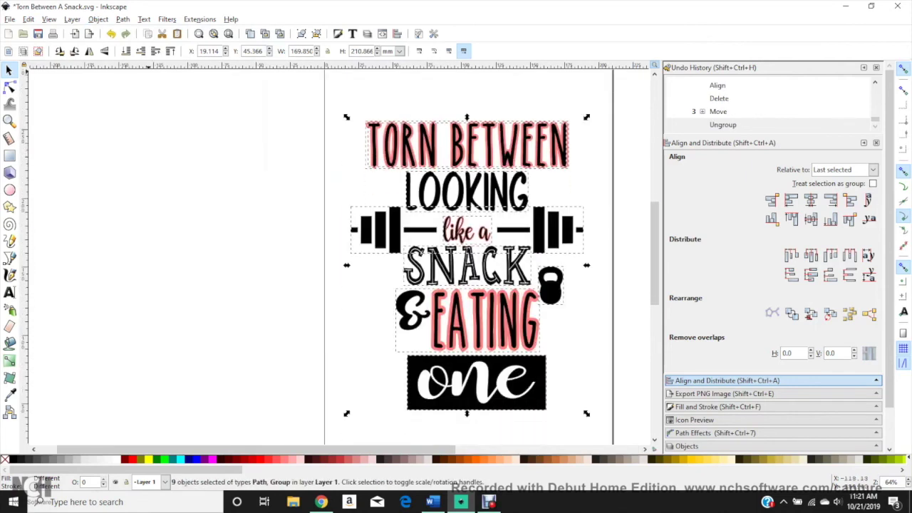
left_click(98, 19)
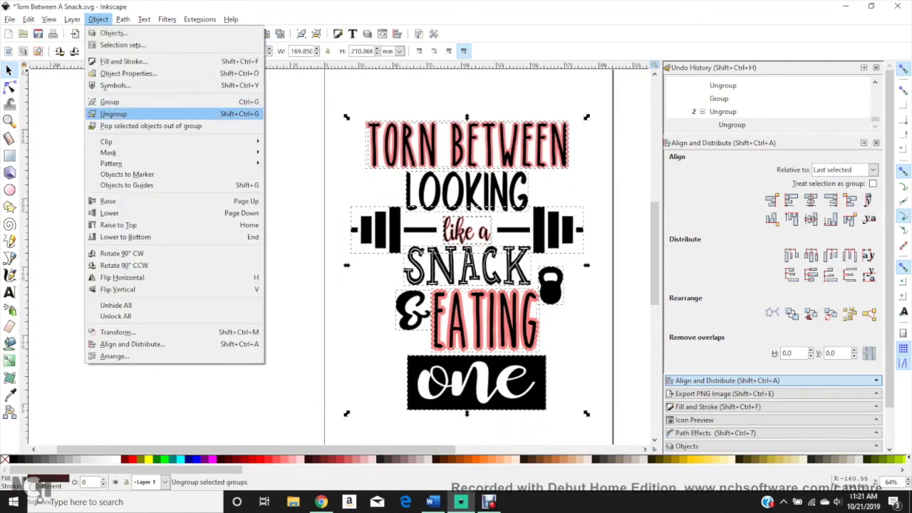
left_click(114, 114)
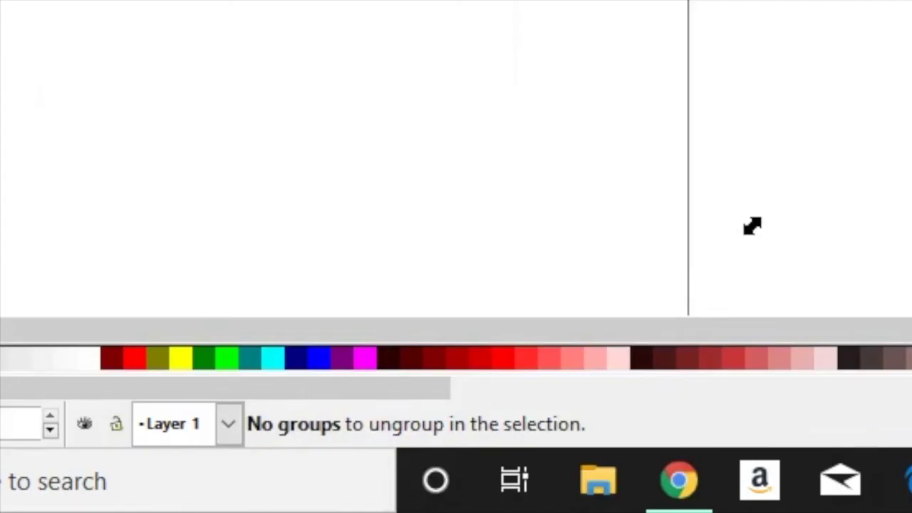
key("Escape")
Step: Move the black "EATING" lettering off its pink outline to X -29.505 mm, Y 71.814 mm
left_click_drag(500, 320, 350, 345)
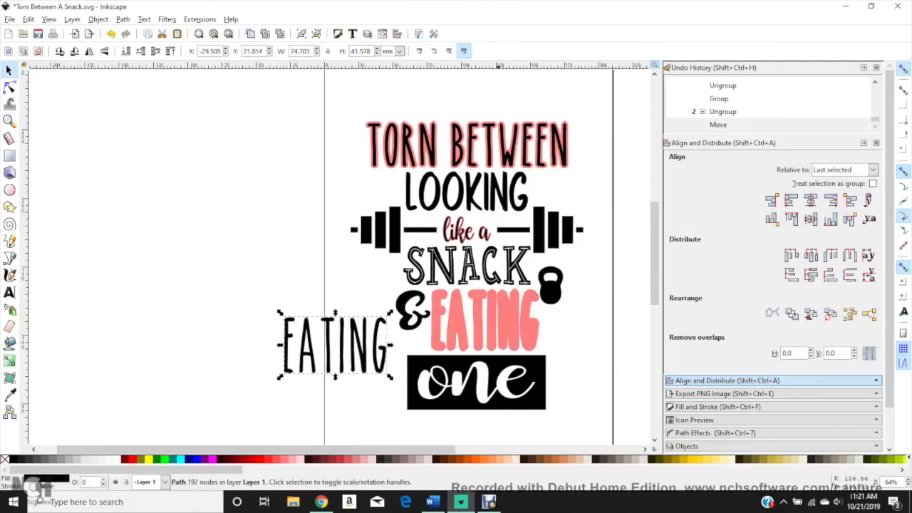
Step: Try to spread the design's lettering, "one" block and pink outlines apart as separate pieces across the canvas
left_click_drag(500, 146, 402, 126)
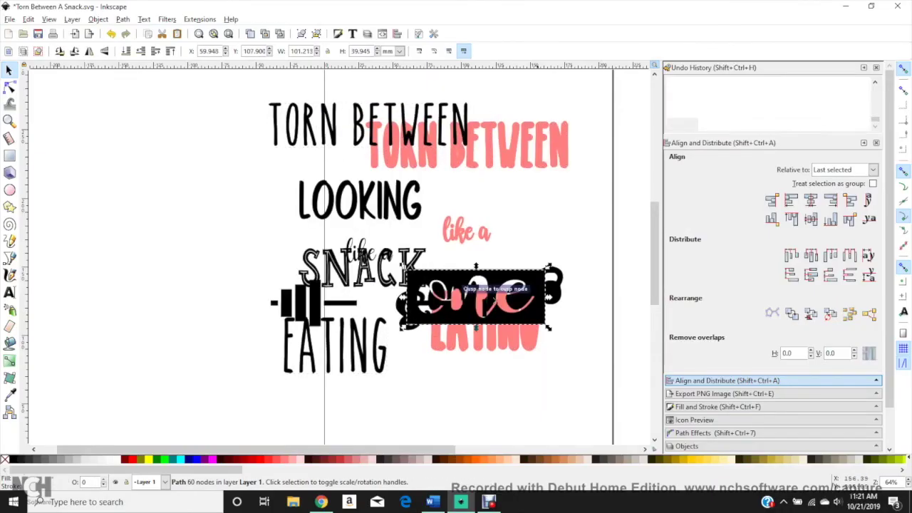
left_click_drag(538, 146, 501, 321)
left_click_drag(403, 98, 337, 141)
left_click_drag(360, 200, 482, 141)
left_click_drag(477, 299, 437, 196)
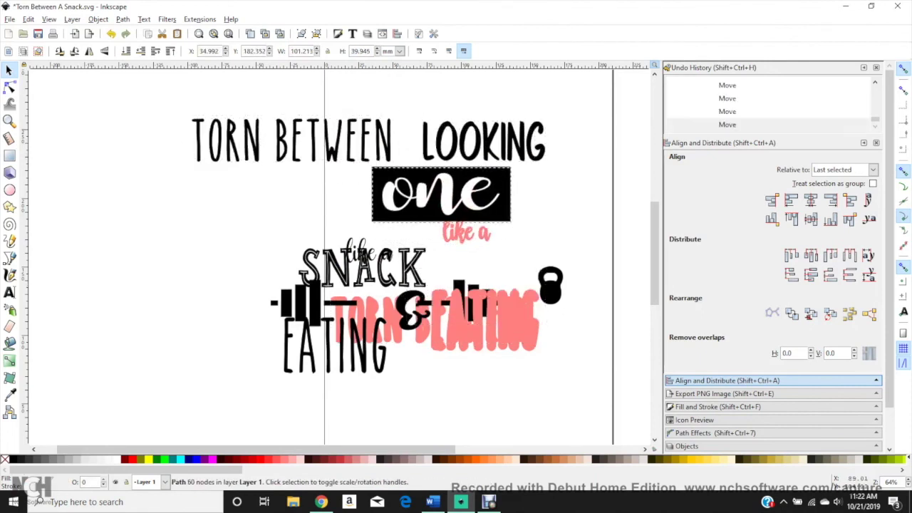
left_click_drag(359, 345, 478, 284)
left_click_drag(528, 233, 514, 252)
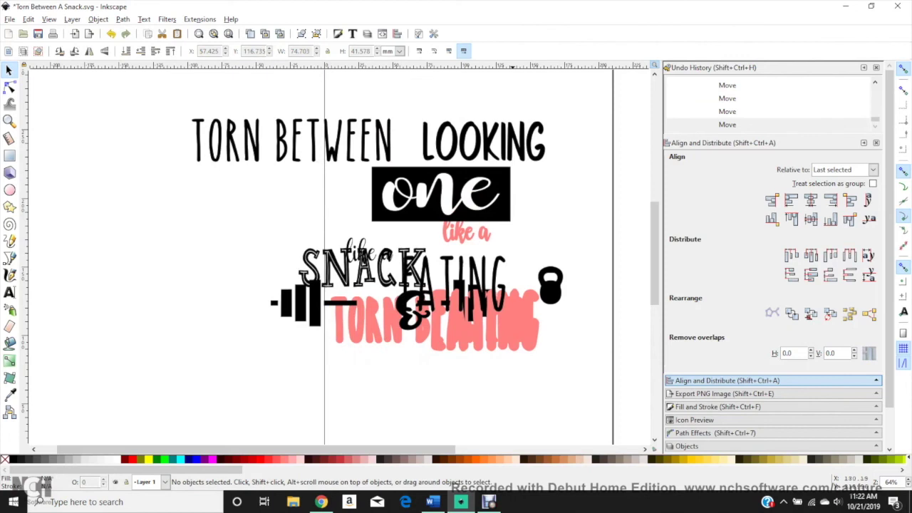
left_click_drag(495, 313, 502, 212)
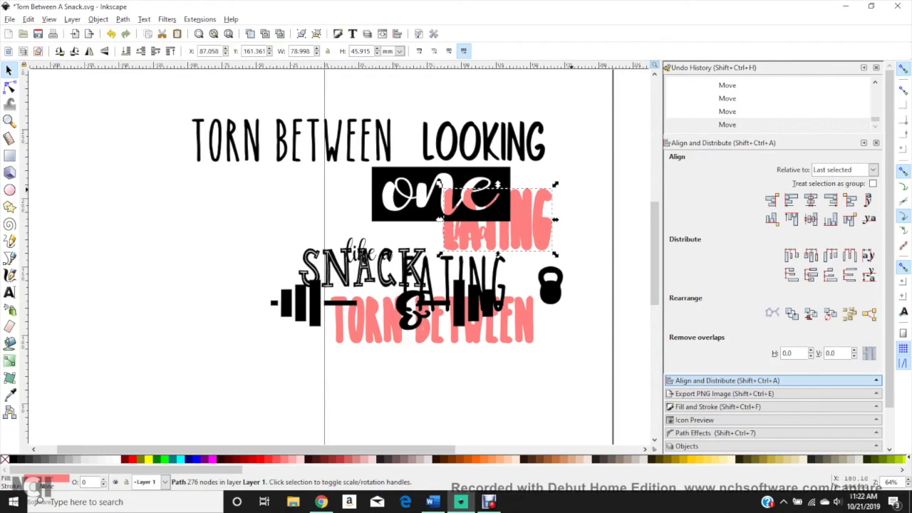
Step: Undo all the moves of the separated pieces, including the black "EATING" lettering, back to the assembled design
key("ctrl+z")
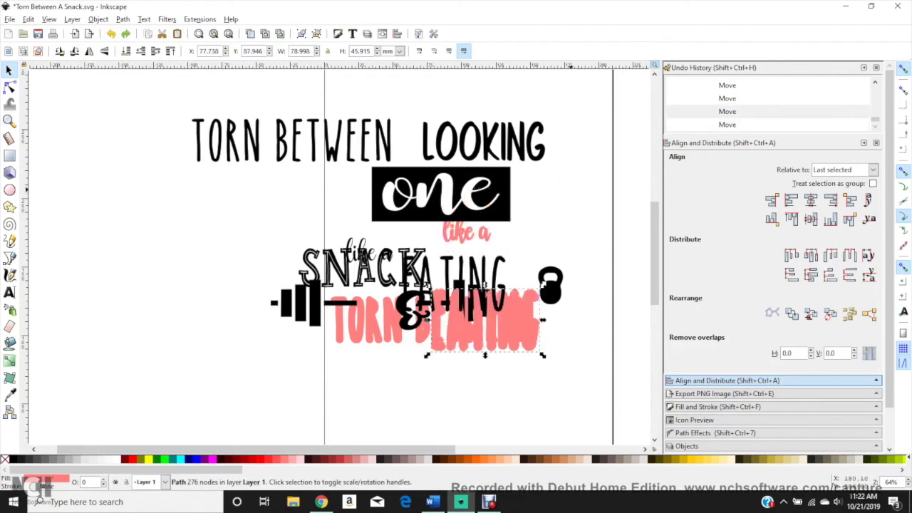
key("ctrl+z")
key("ctrl+z")
key("ctrl+z")
key("ctrl+z")
key("ctrl+z")
key("ctrl+z")
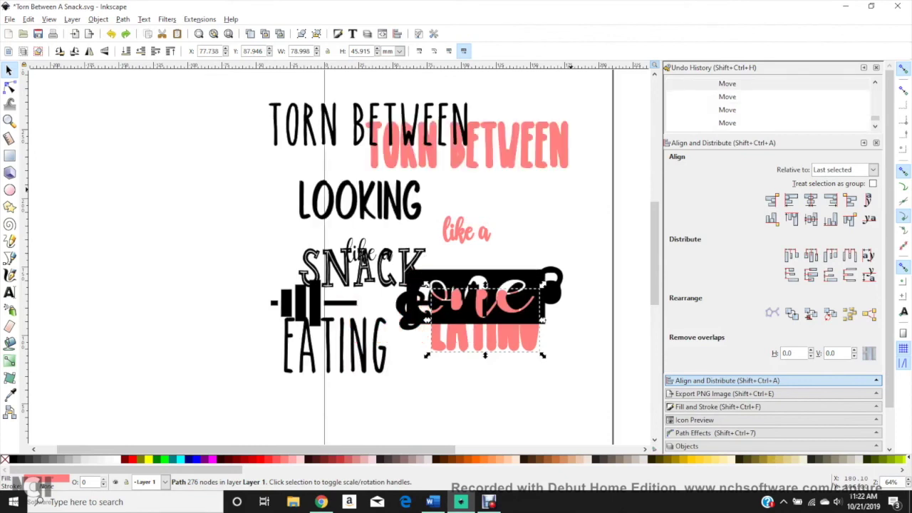
key("ctrl+shift+z")
key("ctrl+shift+z")
key("ctrl+shift+z")
key("ctrl+shift+z")
key("ctrl+shift+z")
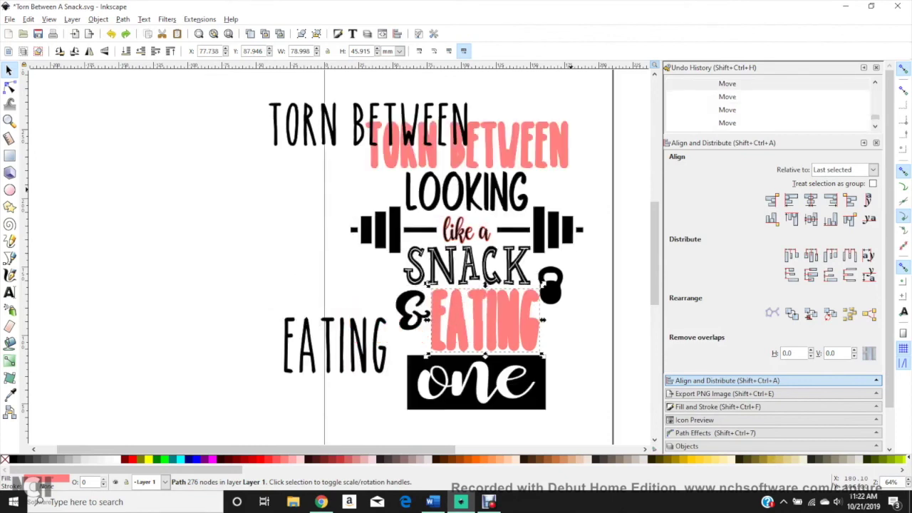
key("ctrl+z")
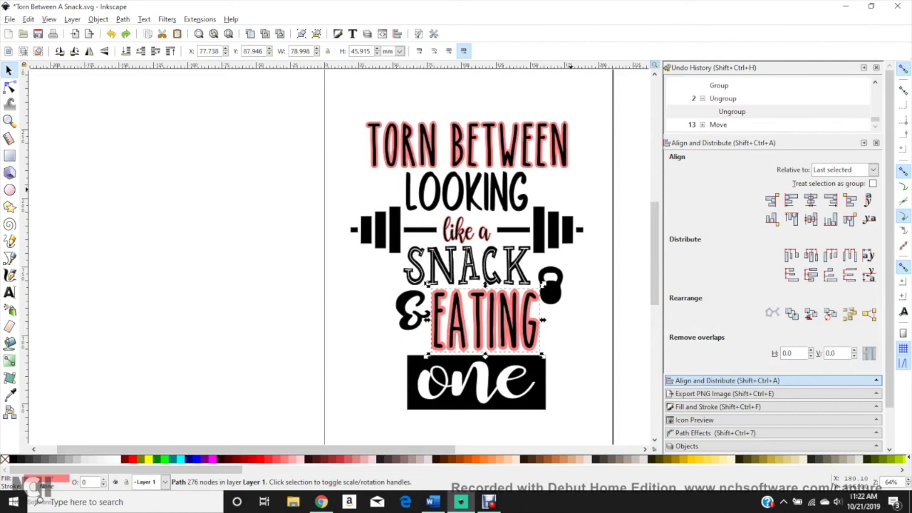
Step: Clear the selection and save the document under its existing name
left_click(271, 163)
left_click(9, 19)
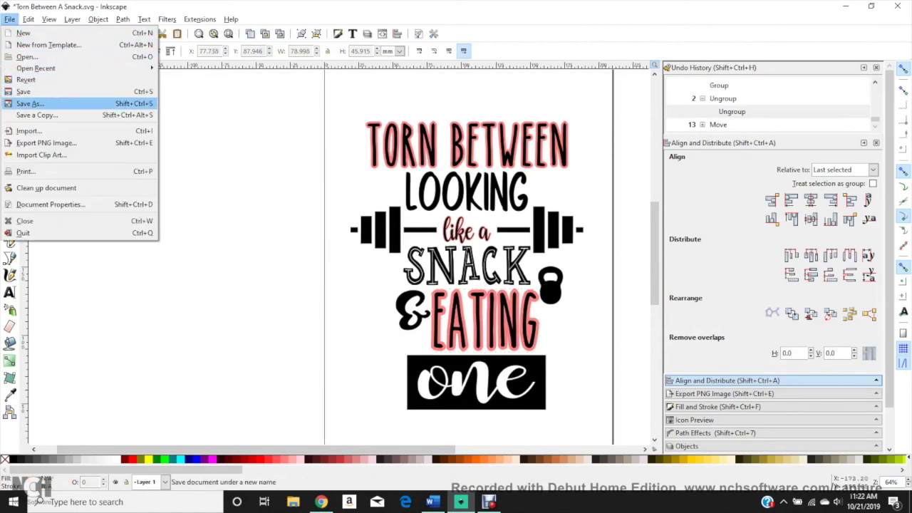
left_click(71, 91)
Step: Import the NFL Logo file from the Desktop, which holds the wood background and watermark text
scroll(260, 205, "down", 1)
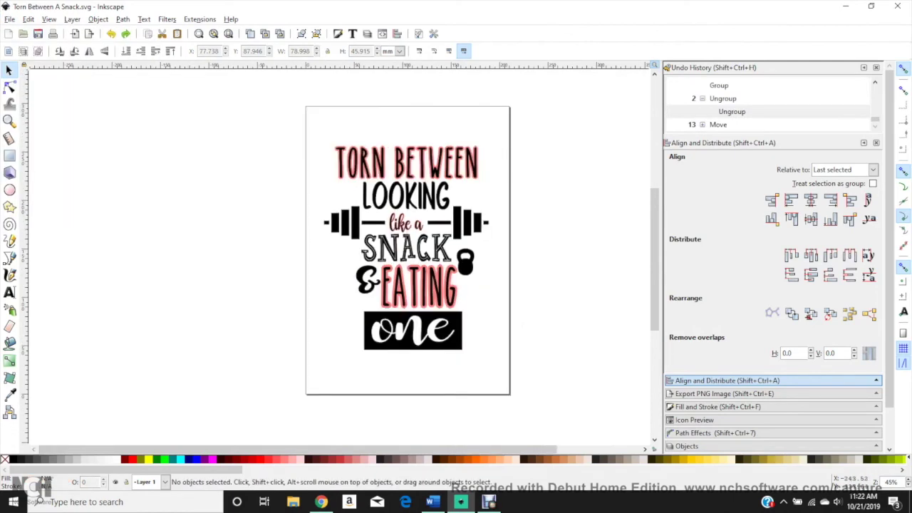
left_click(9, 20)
left_click(31, 131)
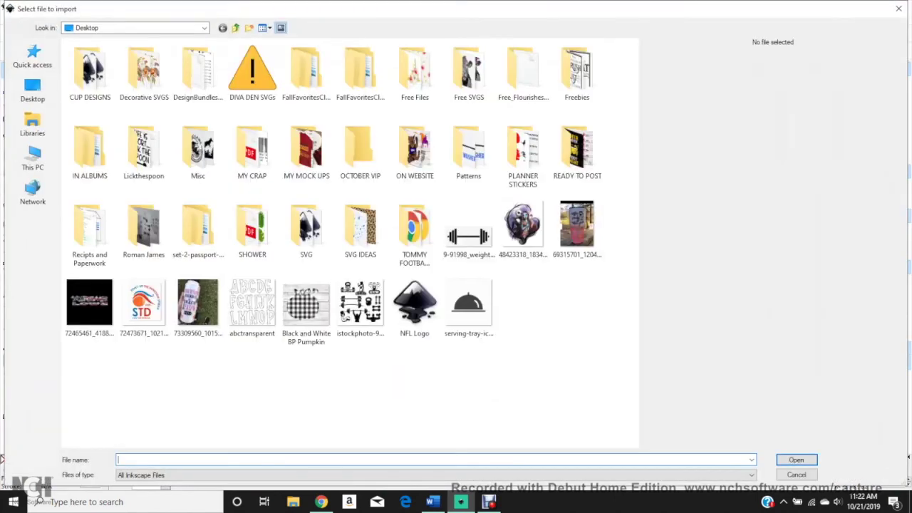
double_click(414, 300)
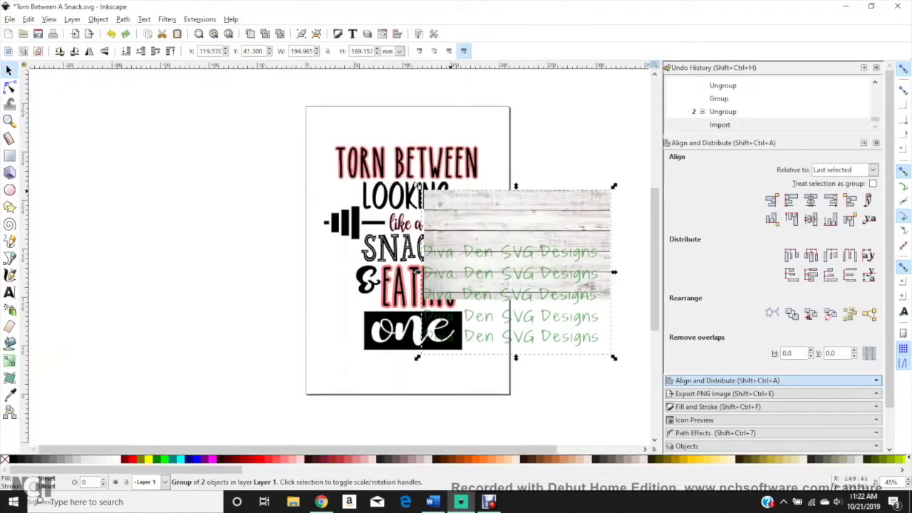
Step: Ungroup the imported artwork and fit the wood background over the page, lowered to the bottom behind the design
left_click(99, 19)
left_click(114, 113)
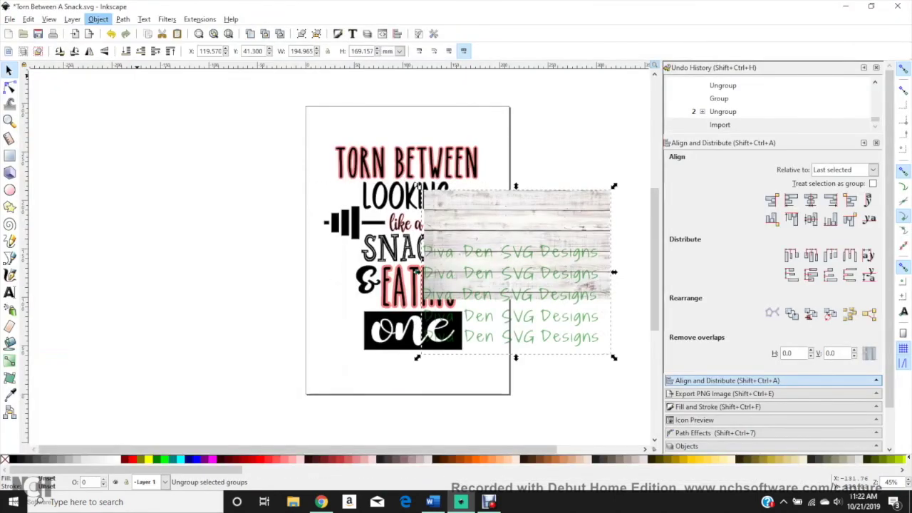
left_click(577, 153)
left_click_drag(587, 286, 533, 421)
left_click(126, 51)
left_click(249, 300)
left_click_drag(361, 393, 360, 371)
Step: Stretch the green "Diva Den SVG Designs" watermark over the background to about 233.28 × 300.34 mm and recolour it gray
left_click_drag(577, 316, 461, 178)
left_click_drag(494, 219, 533, 393)
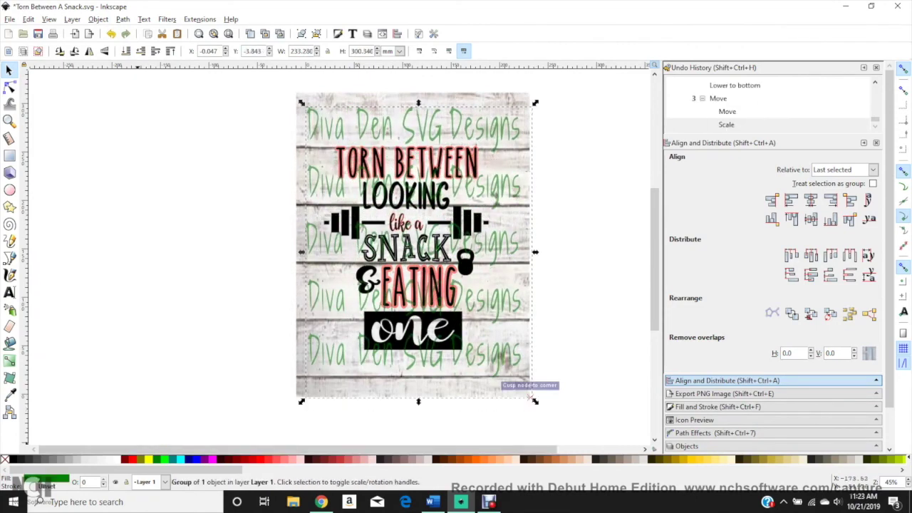
left_click(86, 459)
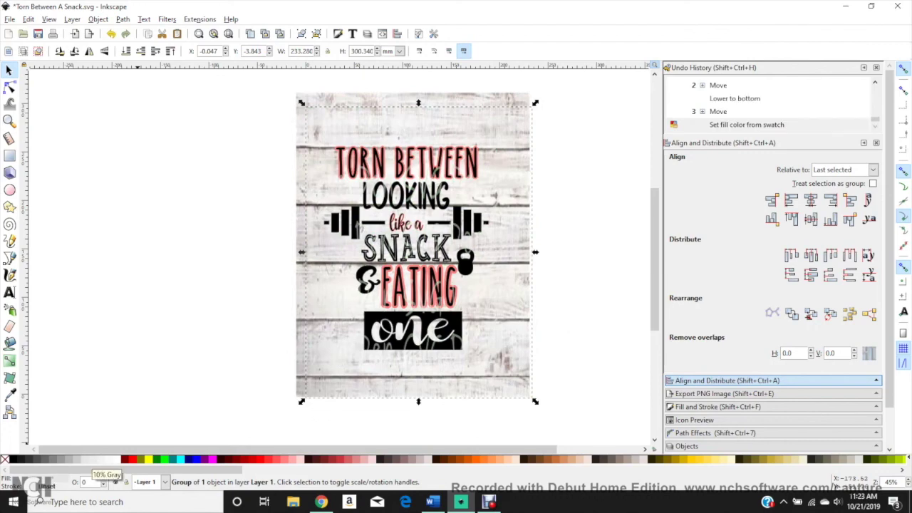
left_click(85, 459)
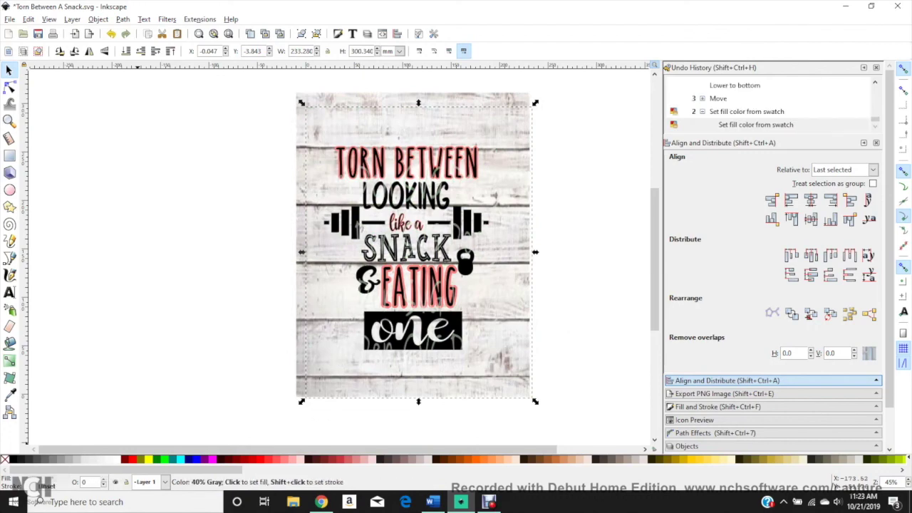
left_click(62, 459)
left_click(69, 459)
left_click(248, 139)
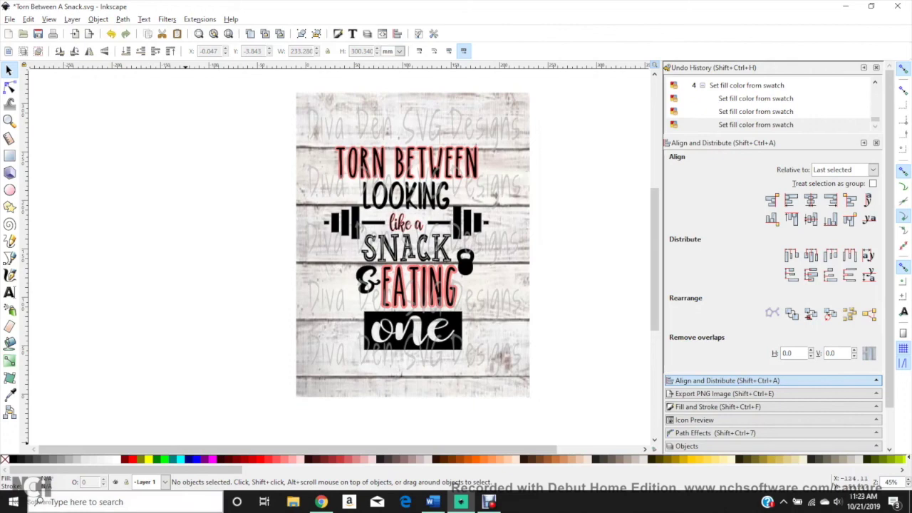
Step: Take a screen snip of the area around the watermarked design and save it
left_click(39, 500)
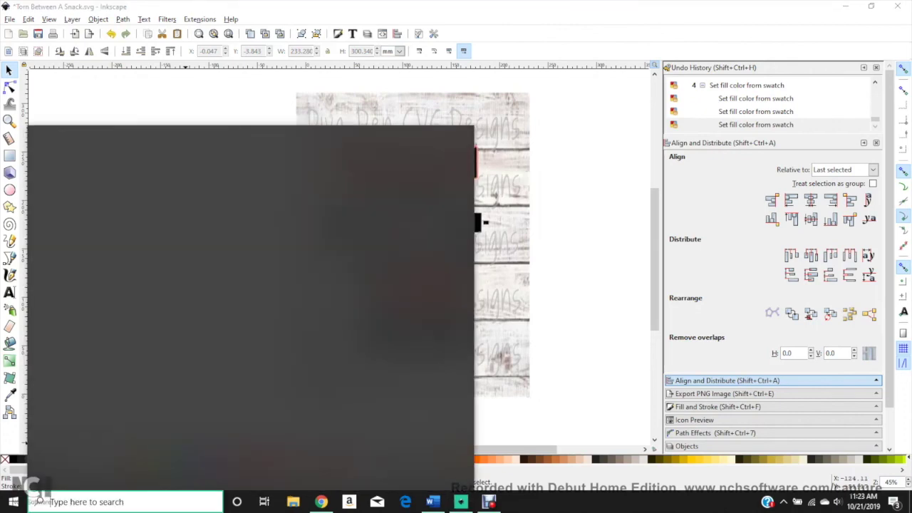
left_click(80, 215)
left_click_drag(311, 130, 504, 366)
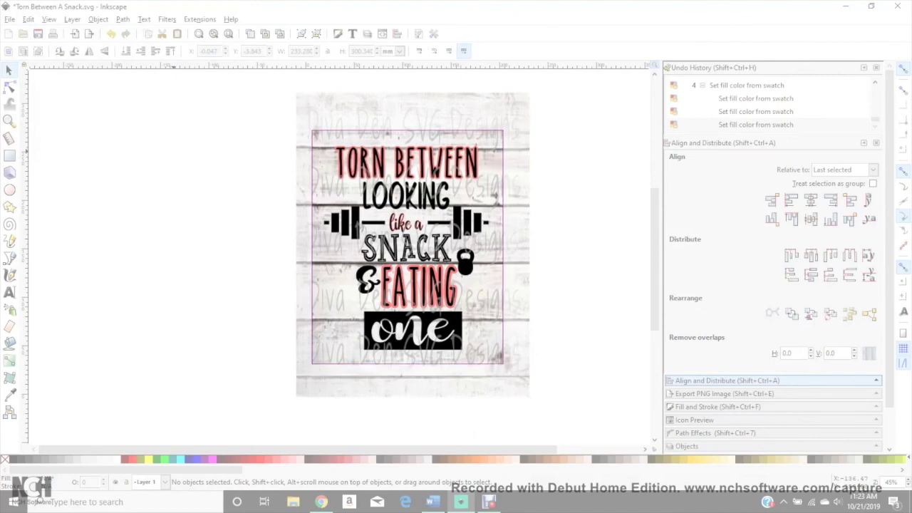
key("ctrl+s")
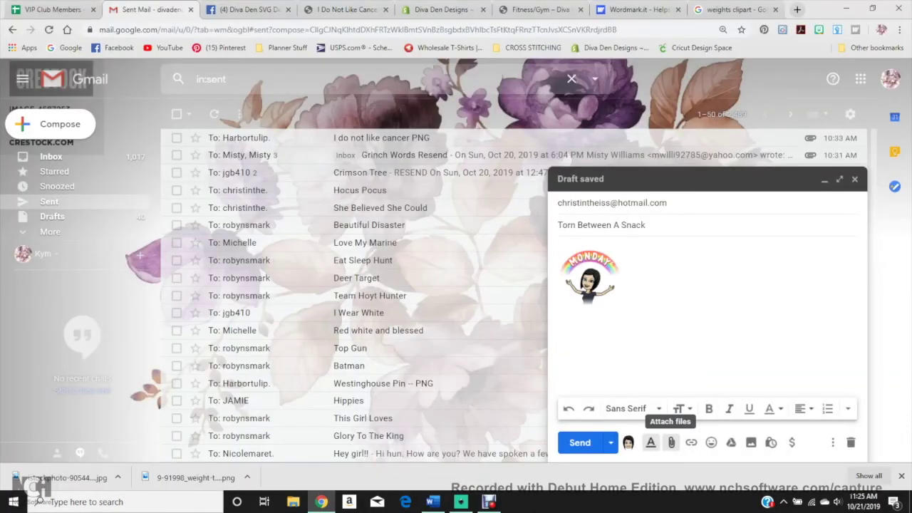
Step: Attach Torn Between A Snack.svg to the draft e-mail and send it
left_click(670, 442)
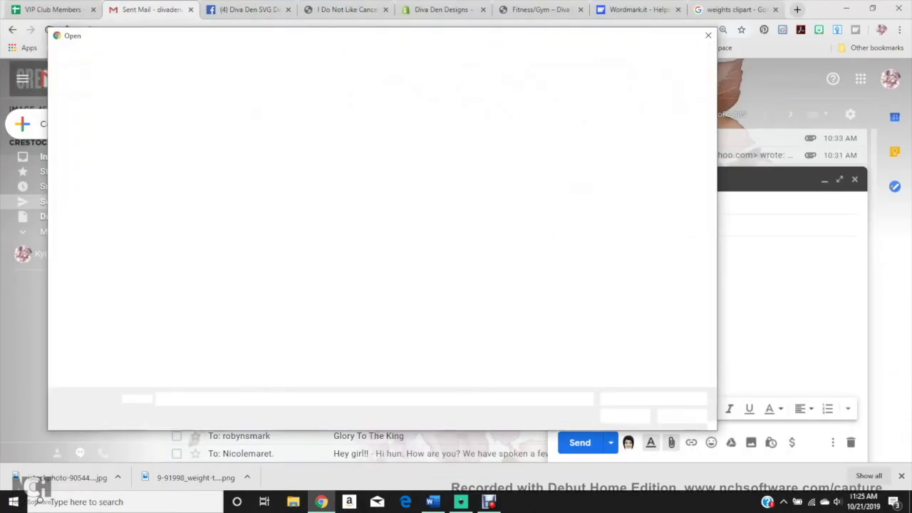
double_click(177, 123)
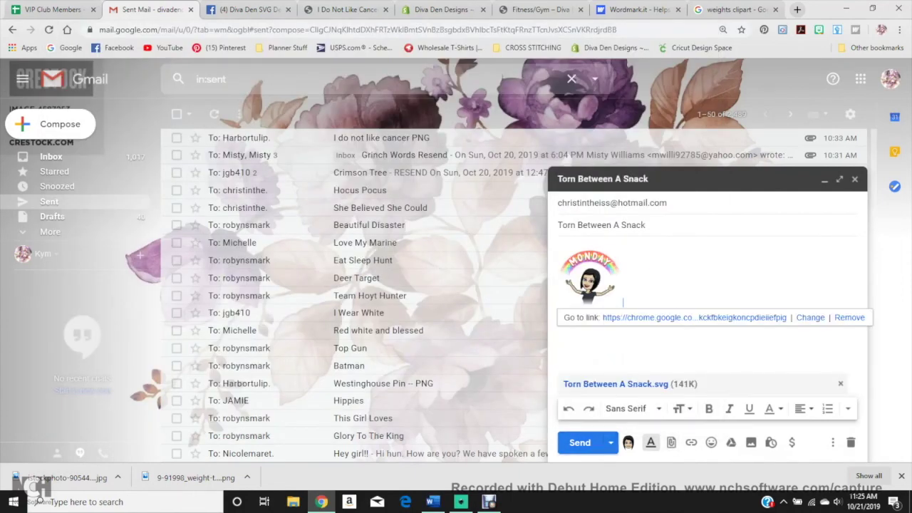
key("ctrl+Return")
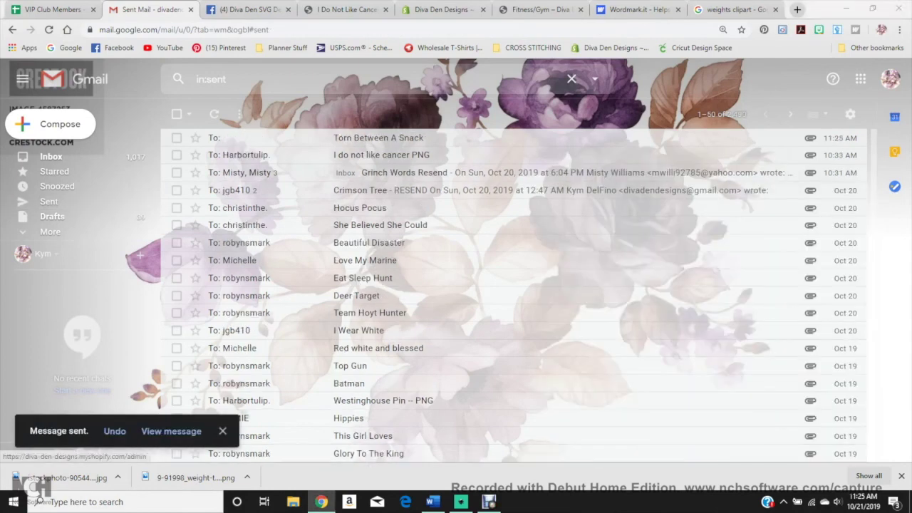
Step: Switch to the Diva Den Designs Shopify admin and open its product list
left_click(443, 10)
left_click(46, 145)
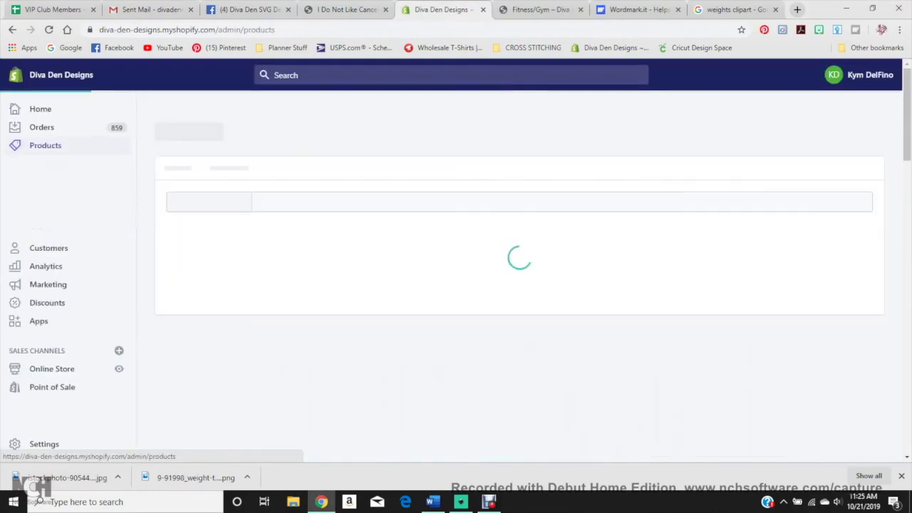